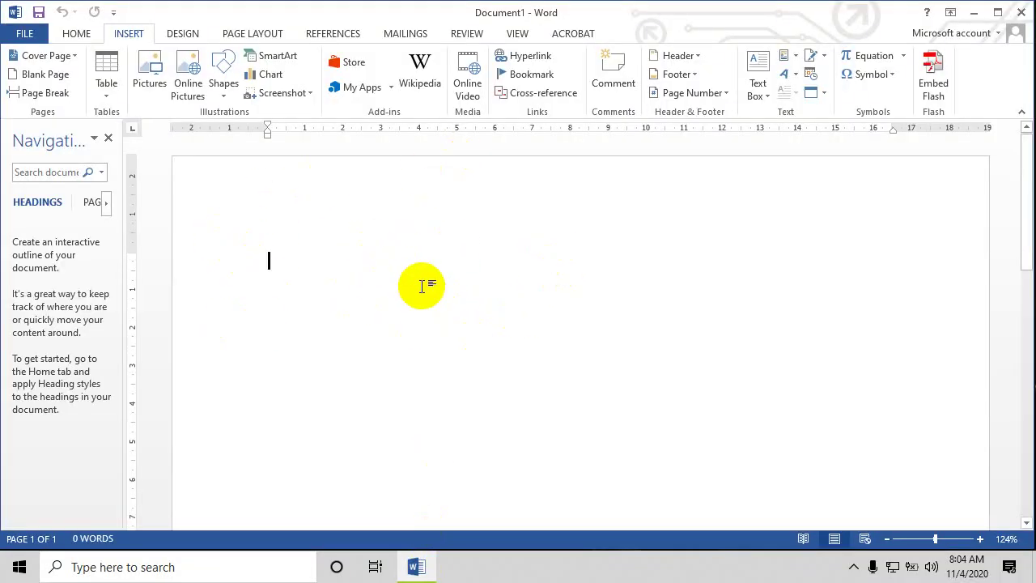
Draw a blue rectangle about 5.46 cm by 9.35 cm across the middle of the page
{"action": "left_click", "coordinate": [222, 69]}
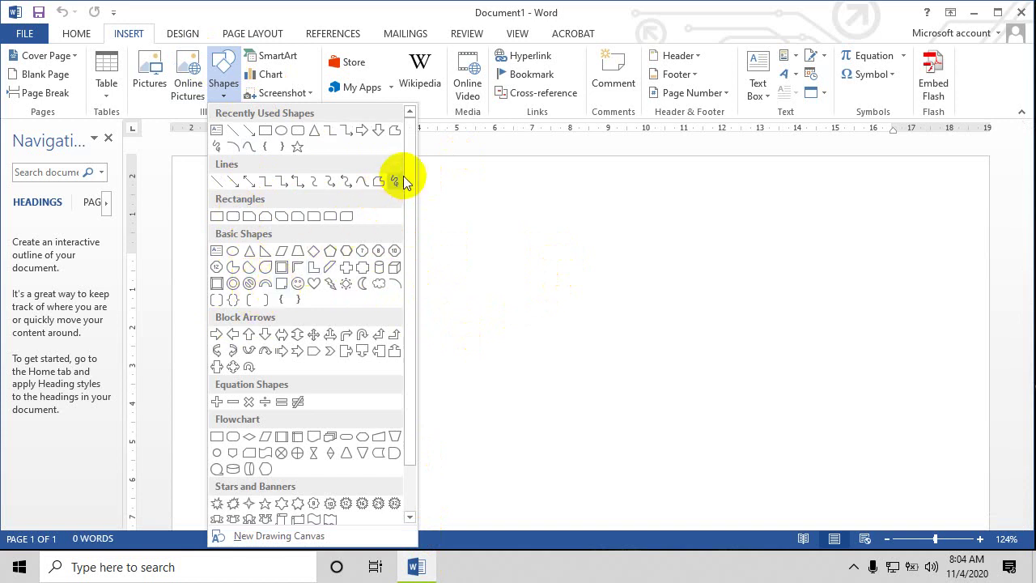
{"action": "left_click_drag", "start_coordinate": [412, 194], "coordinate": [409, 319]}
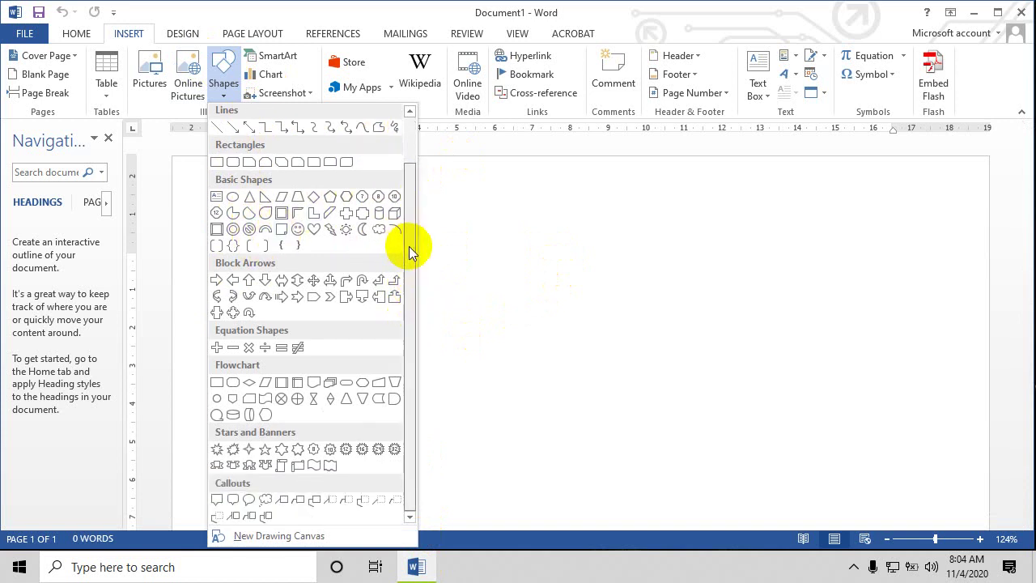
{"action": "scroll", "coordinate": [408, 246], "scroll_direction": "up", "scroll_amount": 3}
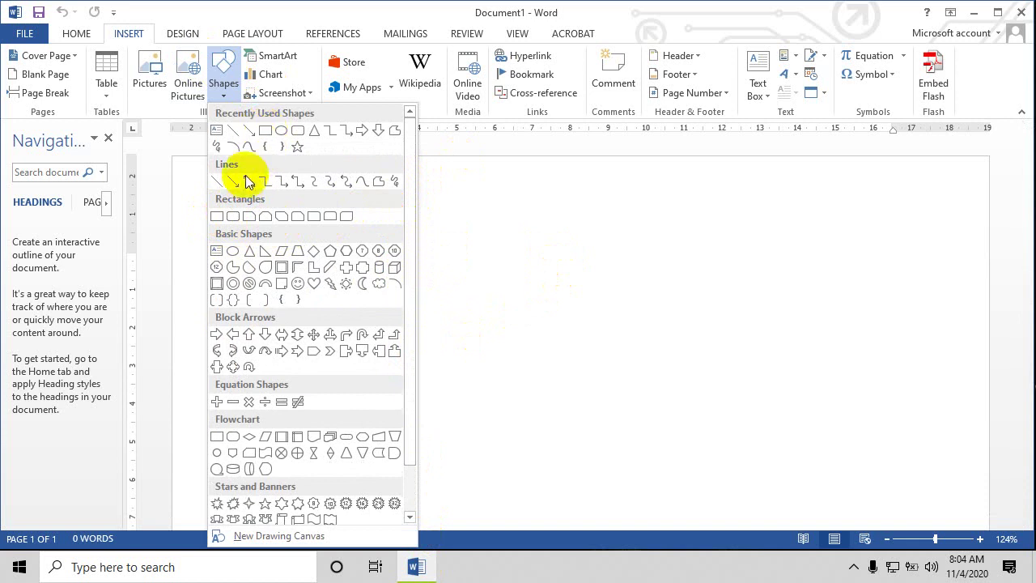
{"action": "left_click", "coordinate": [217, 217]}
{"action": "left_click_drag", "start_coordinate": [355, 236], "coordinate": [710, 443]}
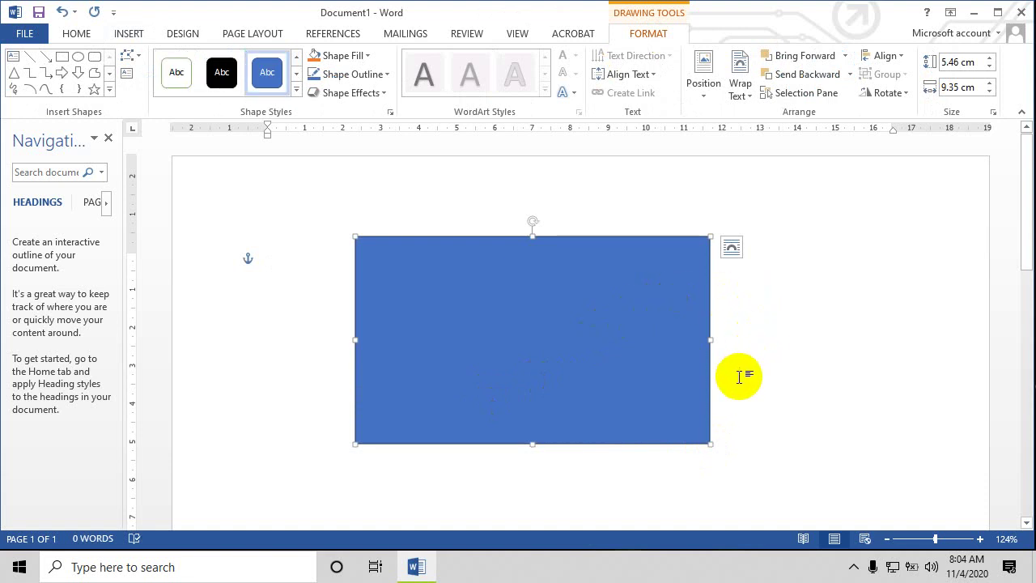
Open Format Shape for the rectangle, expand its Fill section and choose Solid fill
{"action": "left_click", "coordinate": [576, 346]}
{"action": "right_click", "coordinate": [576, 346]}
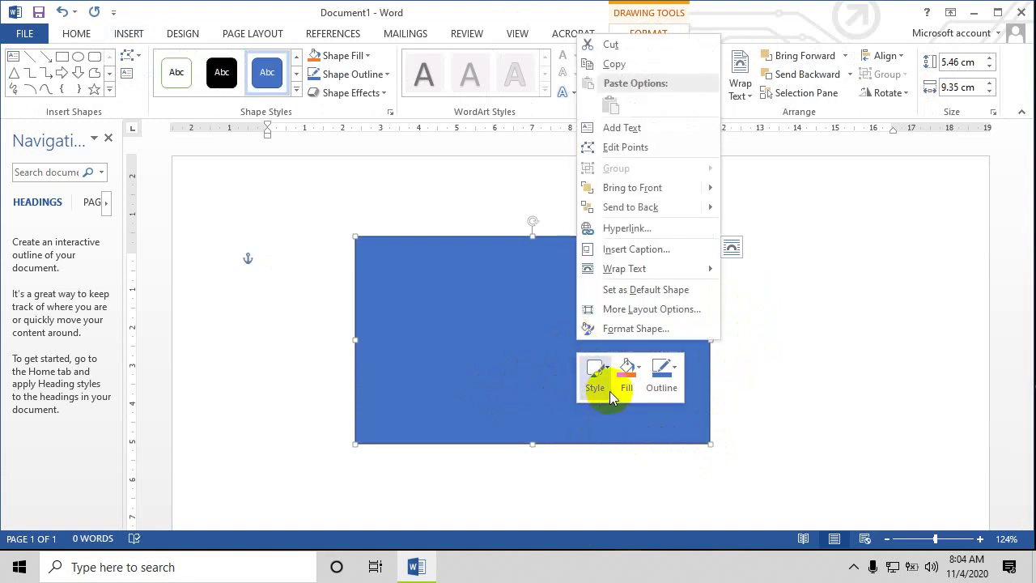
{"action": "right_click", "coordinate": [512, 311]}
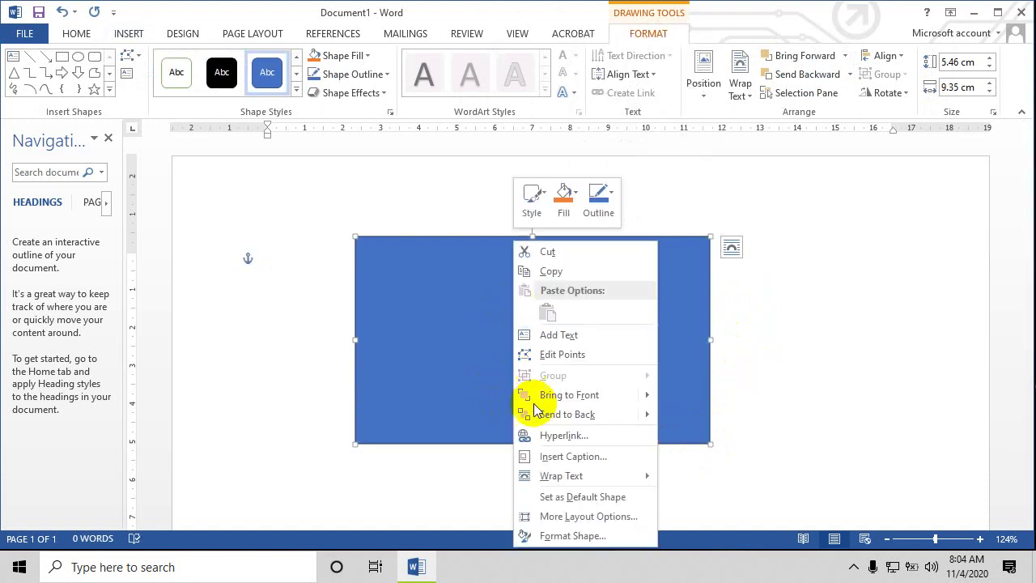
{"action": "left_click", "coordinate": [552, 538]}
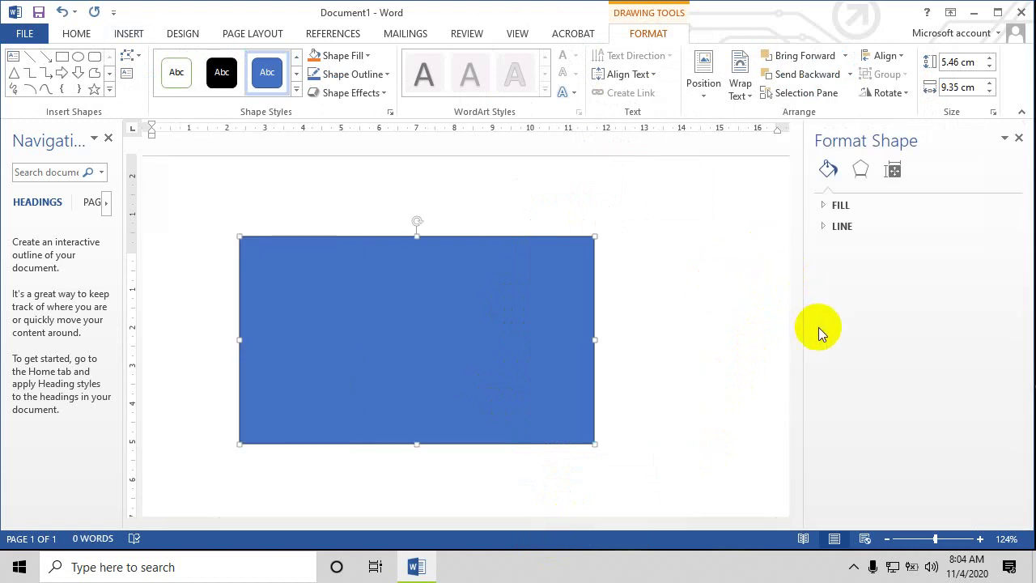
{"action": "left_click", "coordinate": [826, 205]}
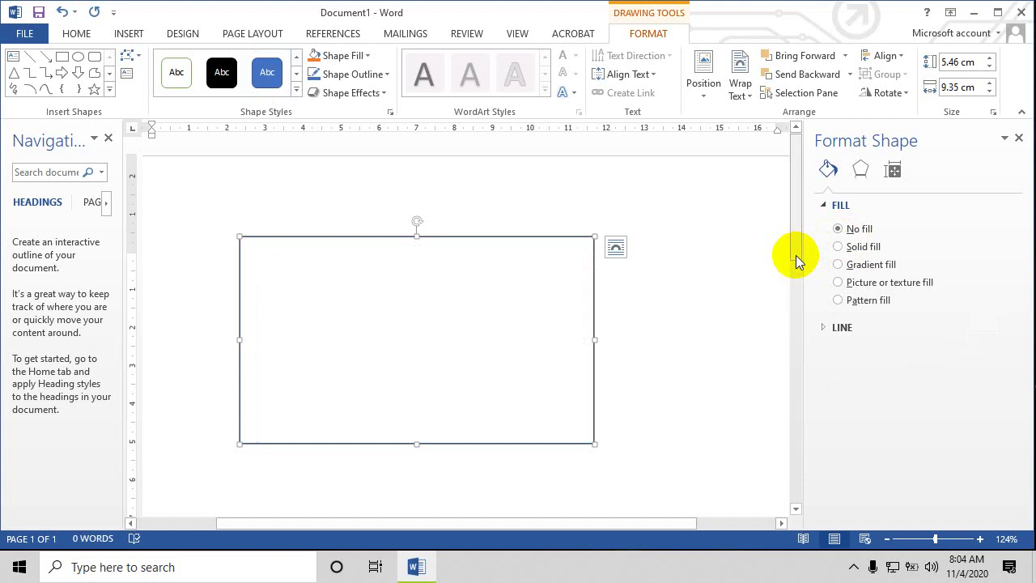
{"action": "left_click", "coordinate": [837, 246]}
Switch to a gradient fill with a dark orange 0% stop and the next stop near 40%
{"action": "left_click", "coordinate": [838, 265]}
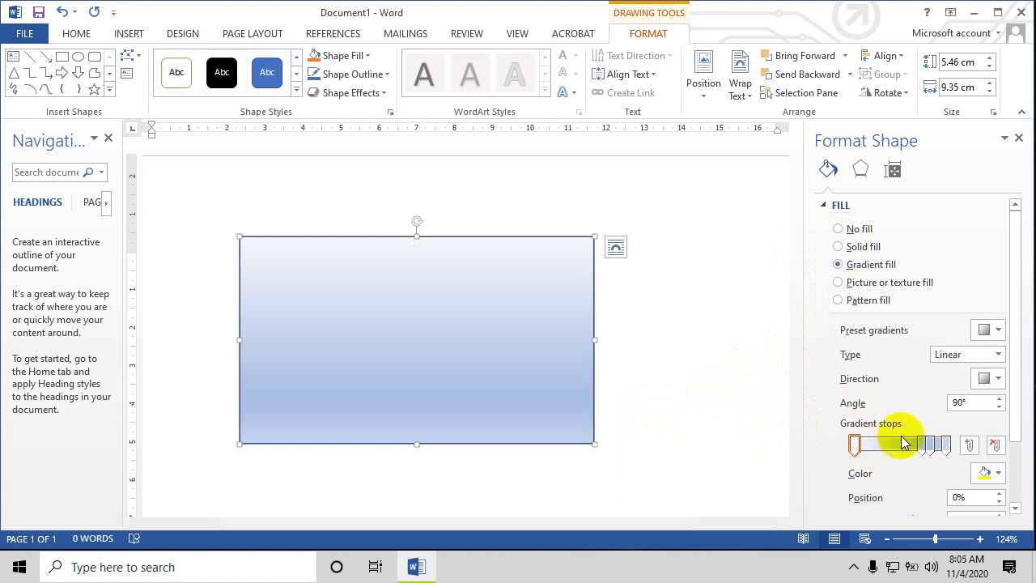
{"action": "left_click_drag", "start_coordinate": [924, 443], "coordinate": [895, 450]}
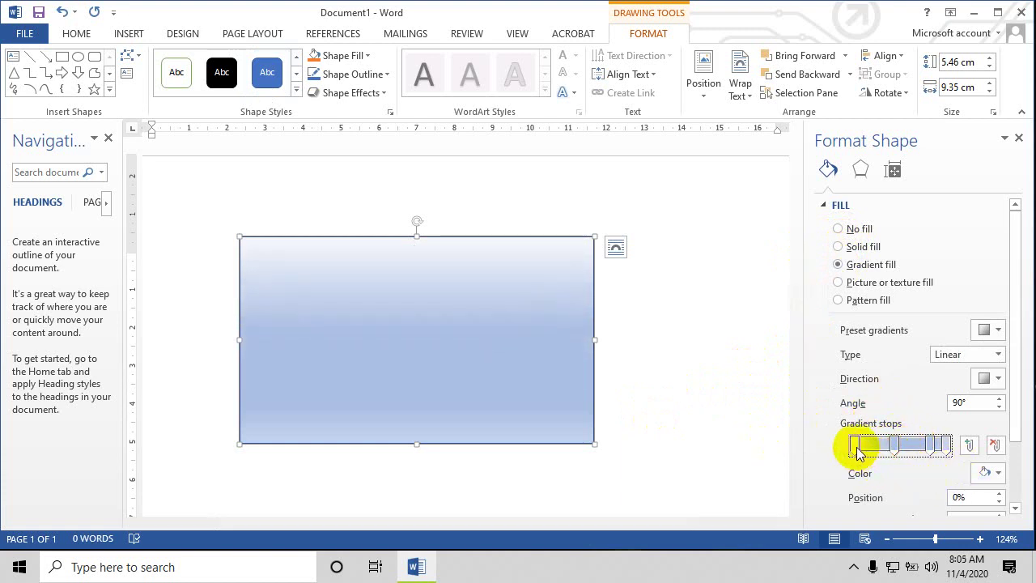
{"action": "left_click_drag", "start_coordinate": [855, 450], "coordinate": [854, 448]}
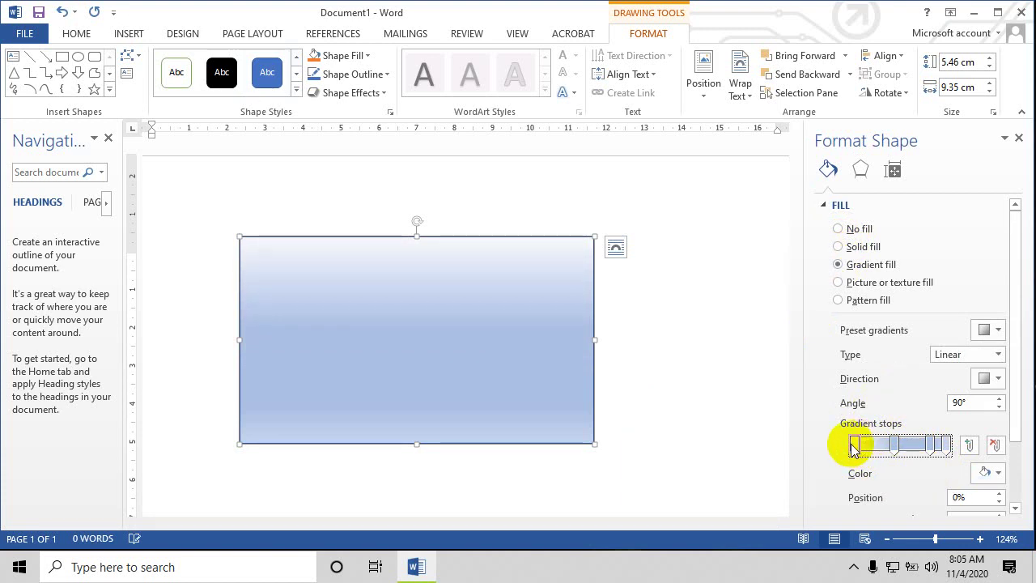
{"action": "left_click", "coordinate": [997, 476]}
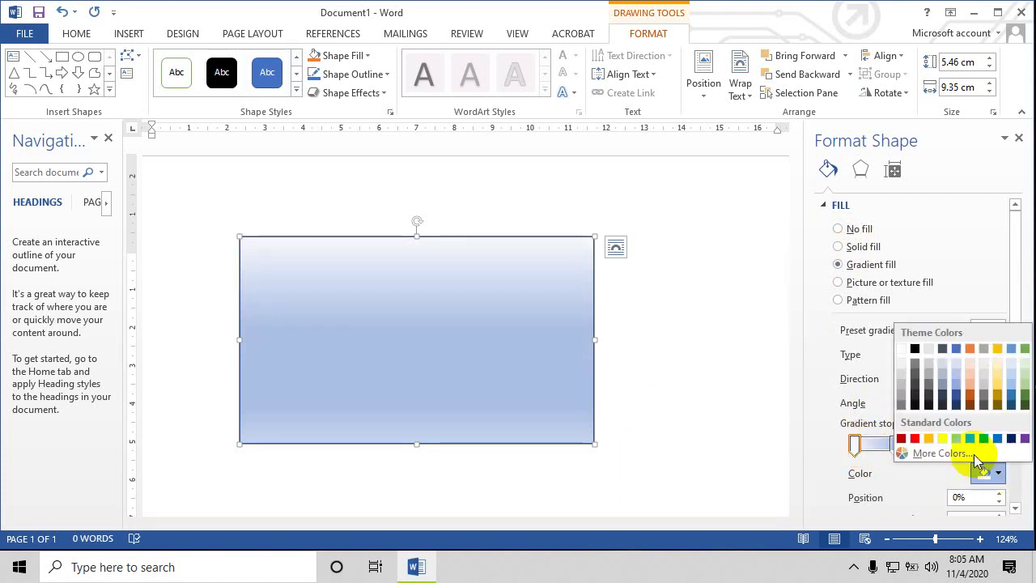
{"action": "left_click", "coordinate": [972, 402]}
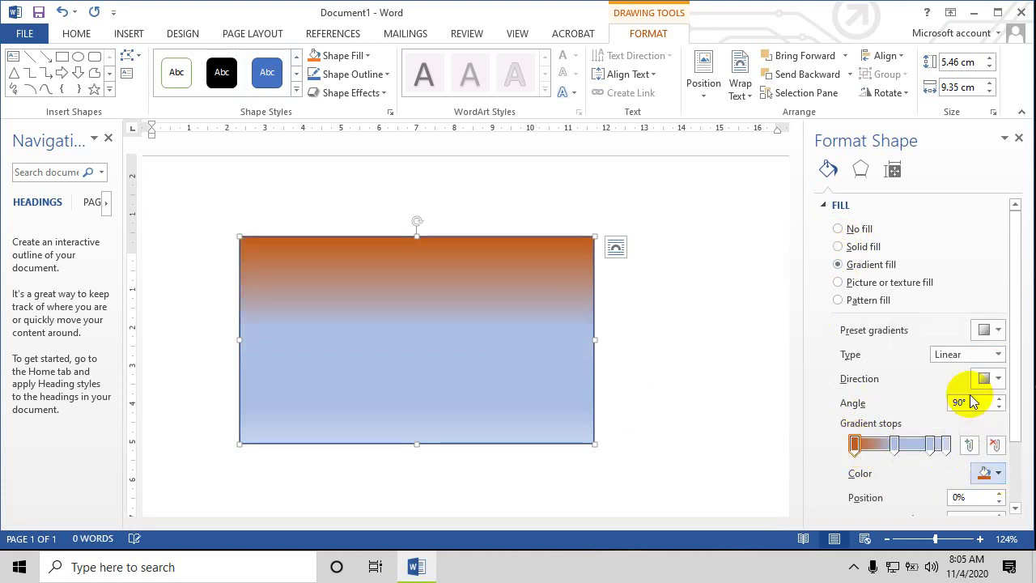
{"action": "left_click", "coordinate": [893, 447]}
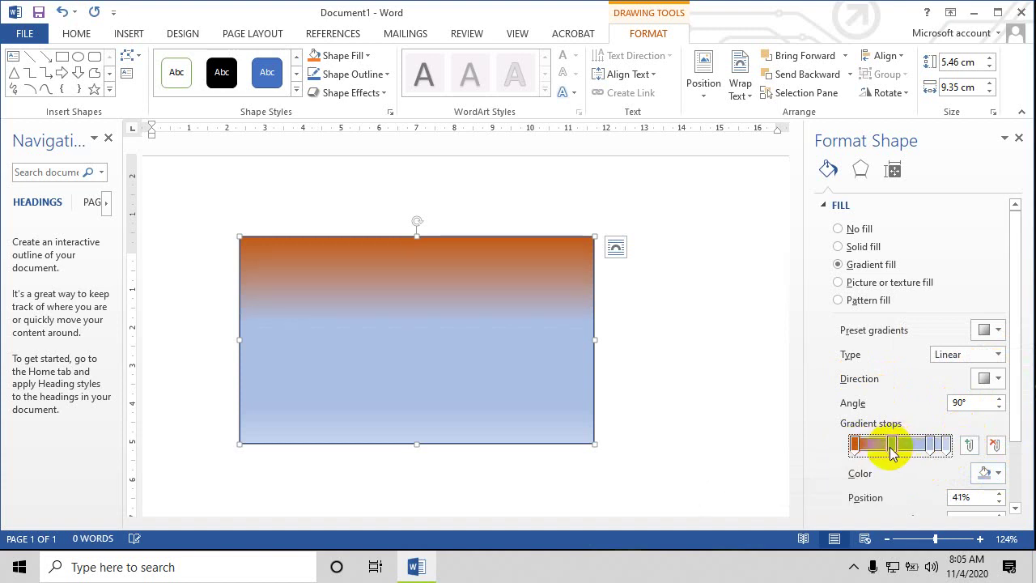
{"action": "left_click_drag", "start_coordinate": [893, 450], "coordinate": [894, 450]}
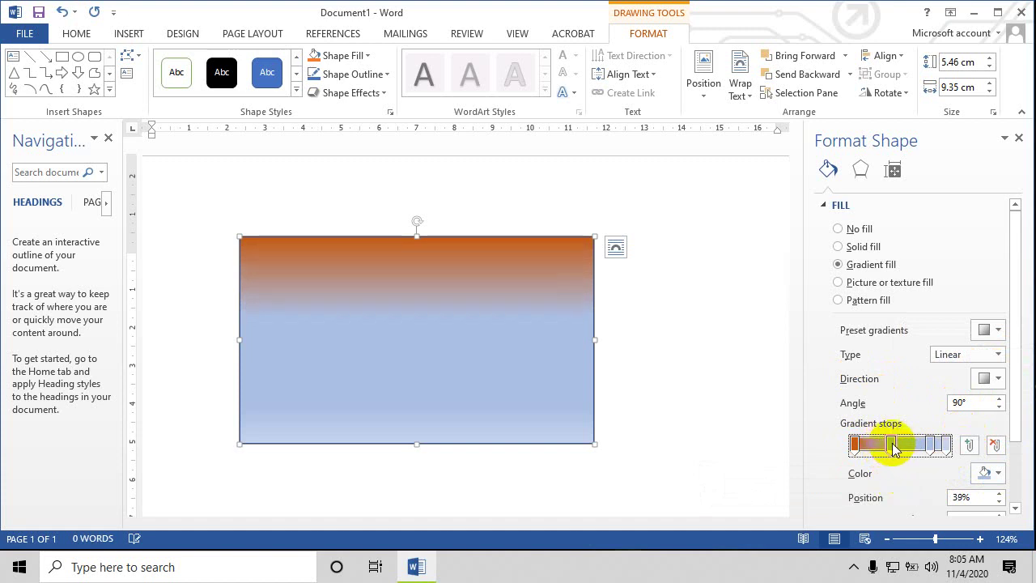
Try the Radial and Path gradient types, then return the gradient to Linear
{"action": "left_click", "coordinate": [991, 356]}
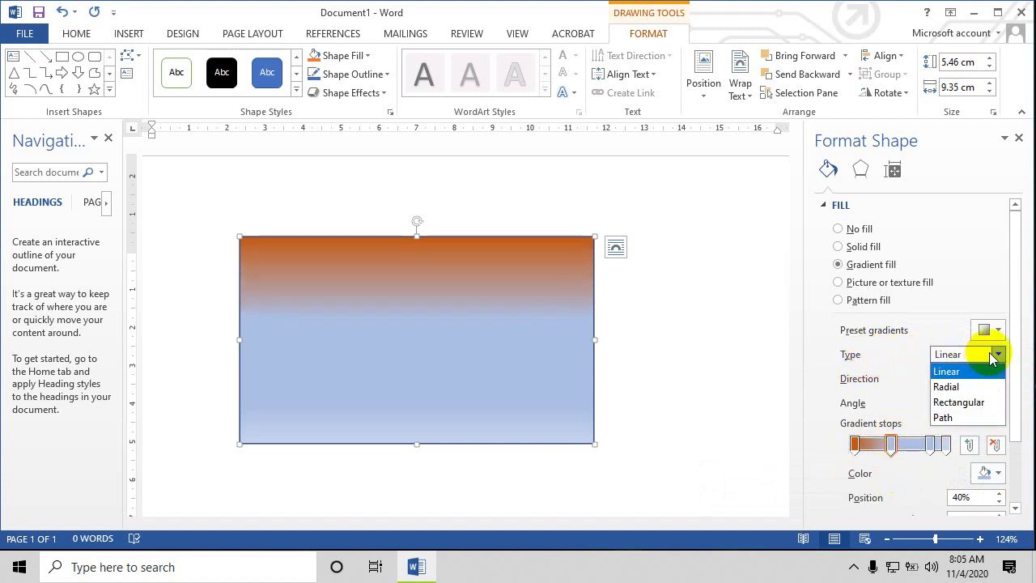
{"action": "left_click", "coordinate": [947, 387]}
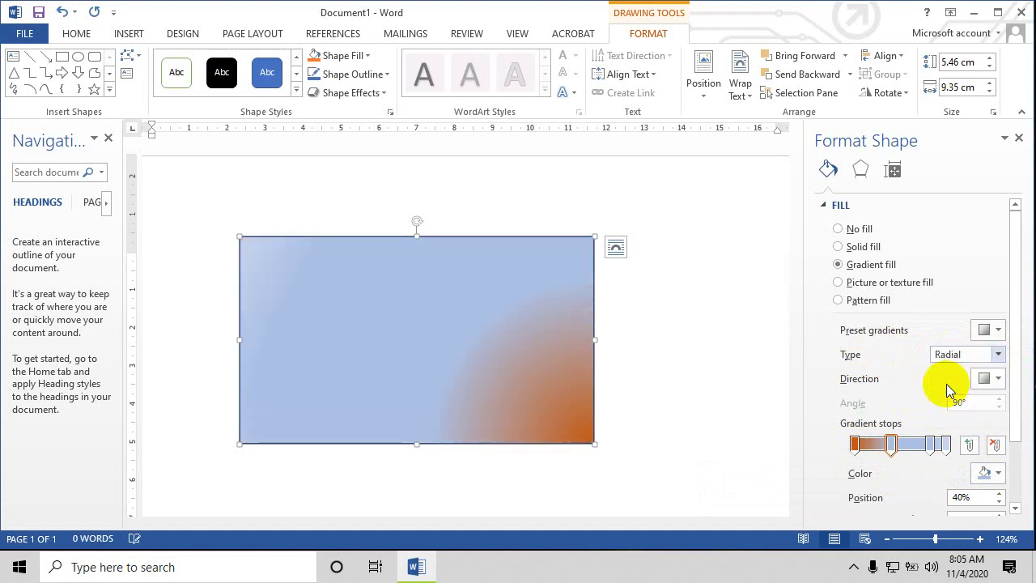
{"action": "left_click", "coordinate": [977, 354]}
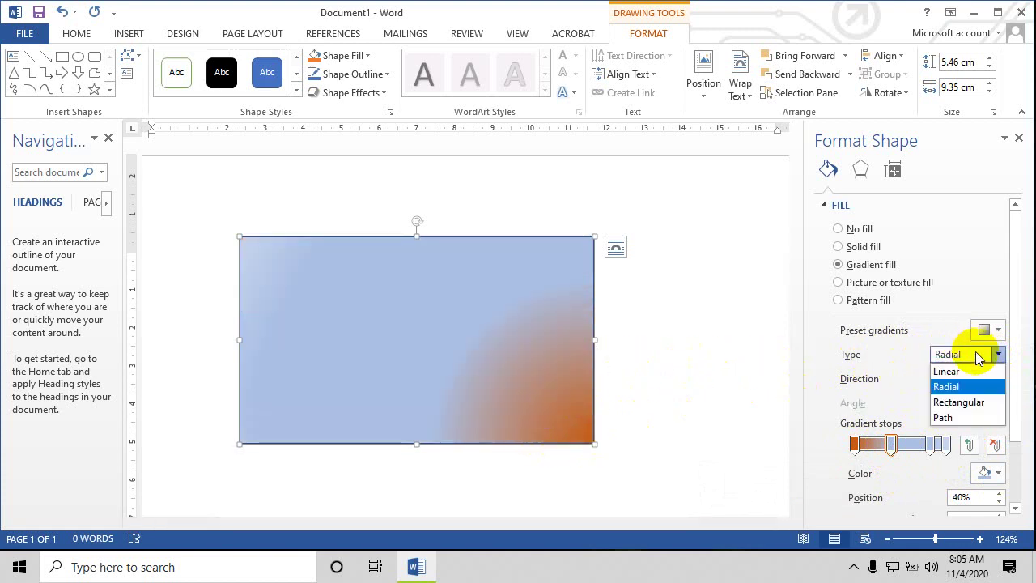
{"action": "left_click", "coordinate": [943, 418]}
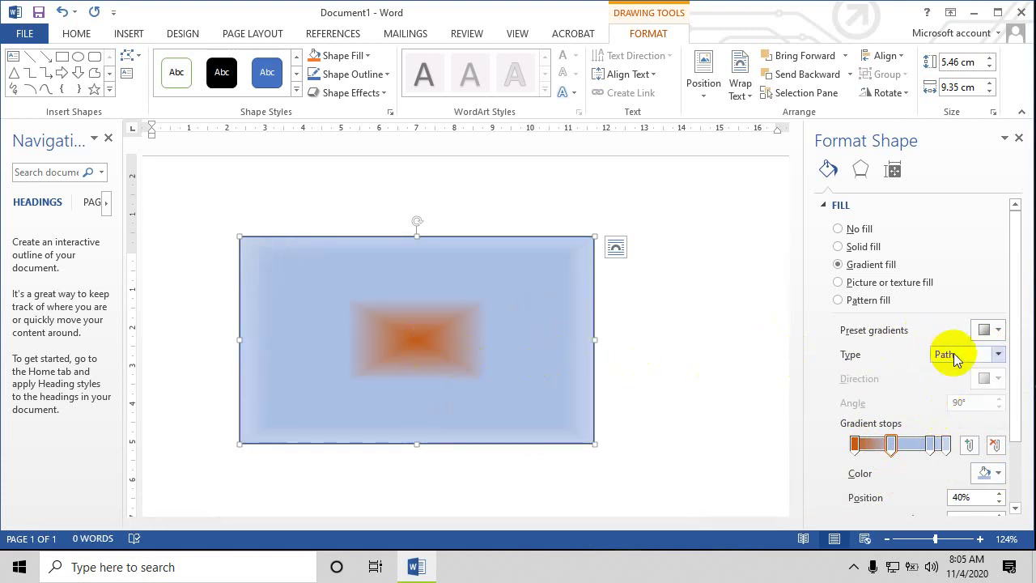
{"action": "left_click", "coordinate": [1001, 354]}
{"action": "key", "text": "Escape"}
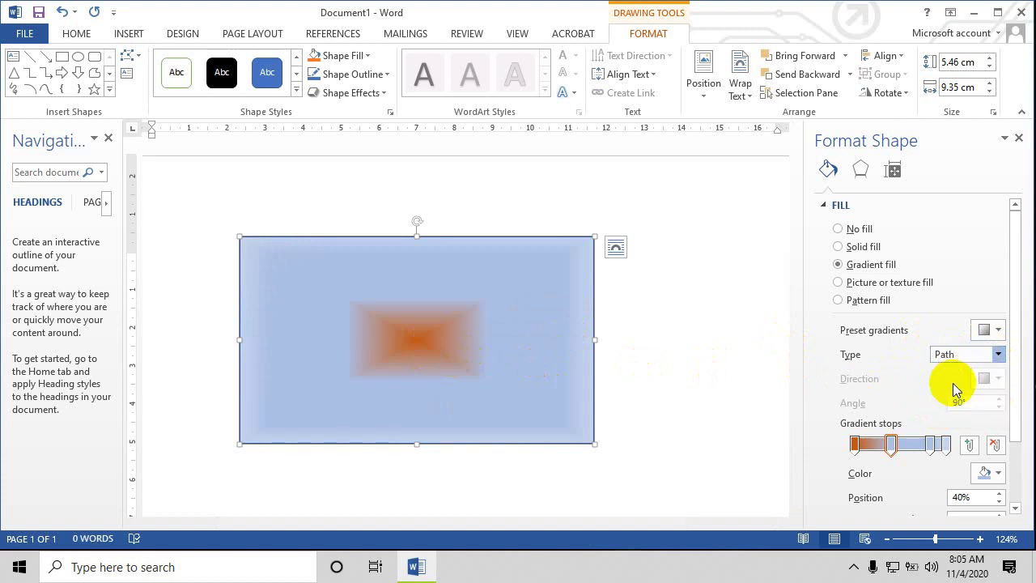
{"action": "left_click", "coordinate": [956, 386]}
{"action": "left_click", "coordinate": [968, 354]}
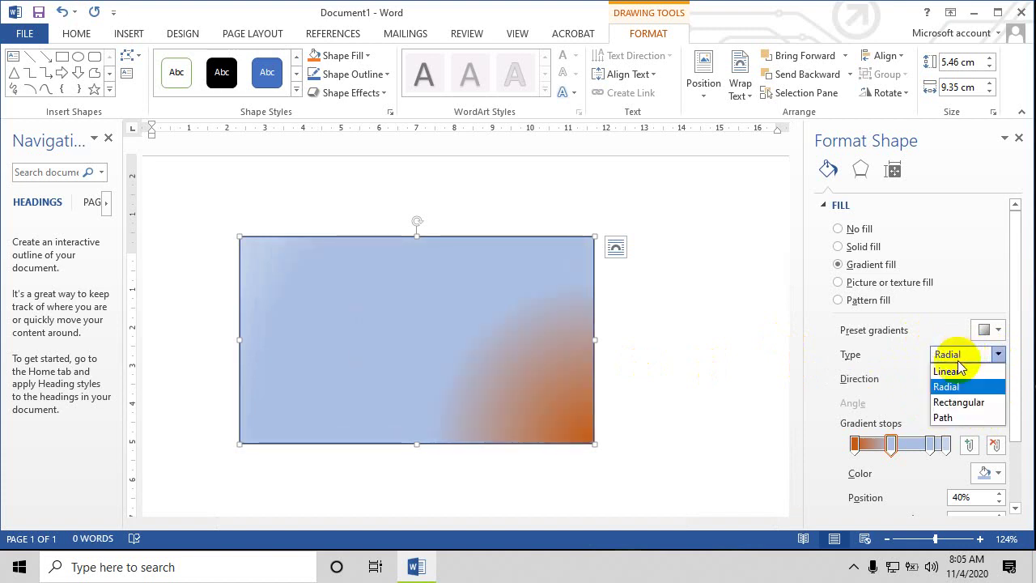
{"action": "left_click", "coordinate": [958, 370]}
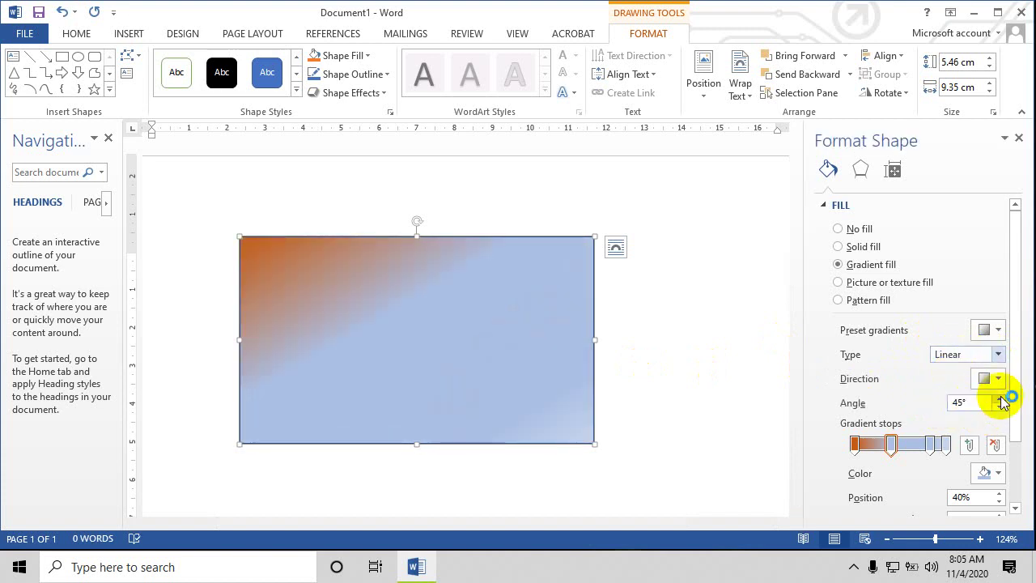
Raise the linear gradient angle step by step to 340°
{"action": "left_click", "coordinate": [1000, 401]}
{"action": "left_click", "coordinate": [1000, 401]}
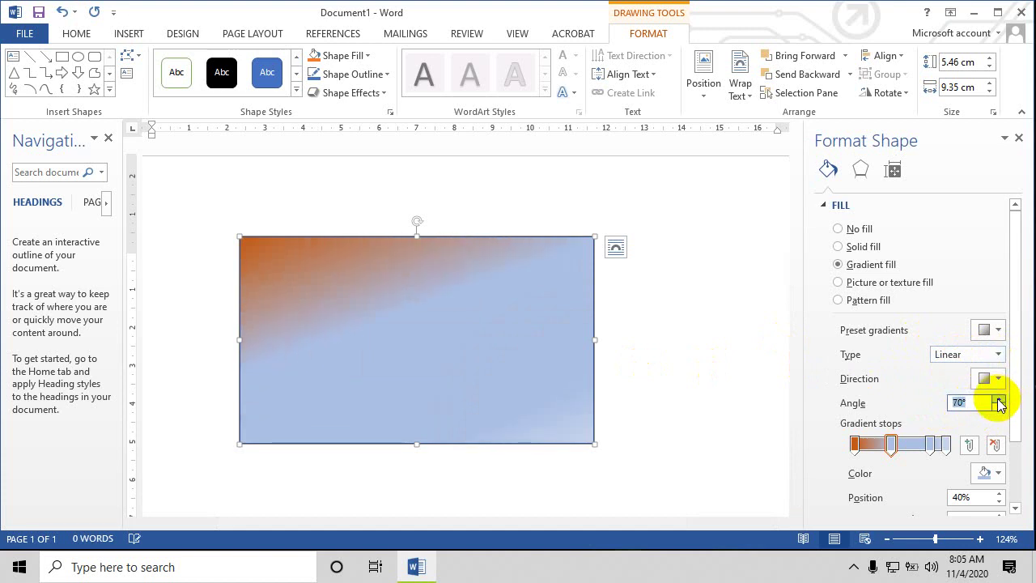
{"action": "left_click", "coordinate": [1000, 400]}
{"action": "left_click", "coordinate": [999, 401]}
{"action": "left_click", "coordinate": [999, 399]}
{"action": "left_click", "coordinate": [1000, 400]}
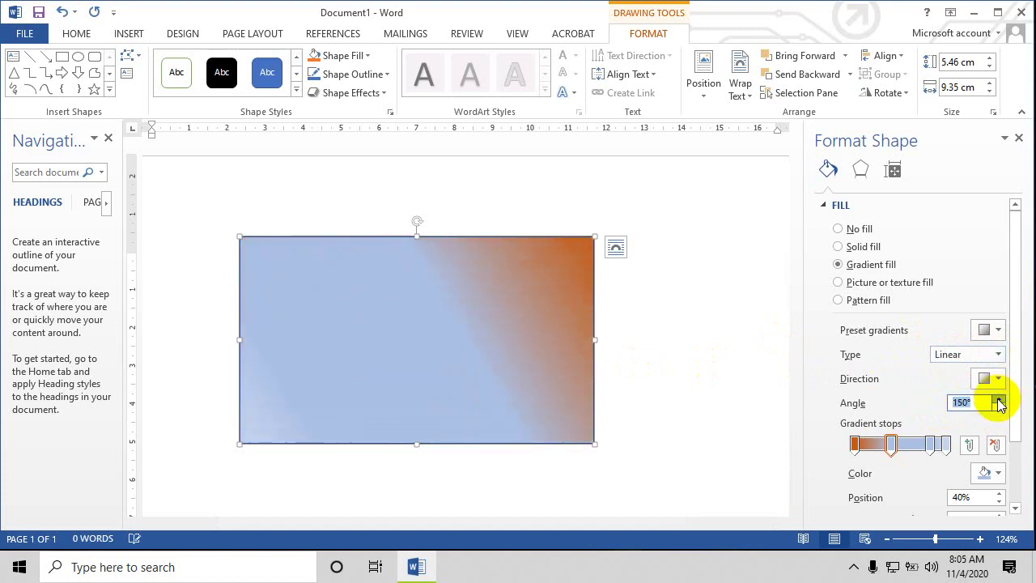
{"action": "left_click", "coordinate": [1000, 399]}
{"action": "left_click", "coordinate": [1000, 399]}
{"action": "left_click", "coordinate": [1000, 401]}
{"action": "left_click", "coordinate": [999, 401]}
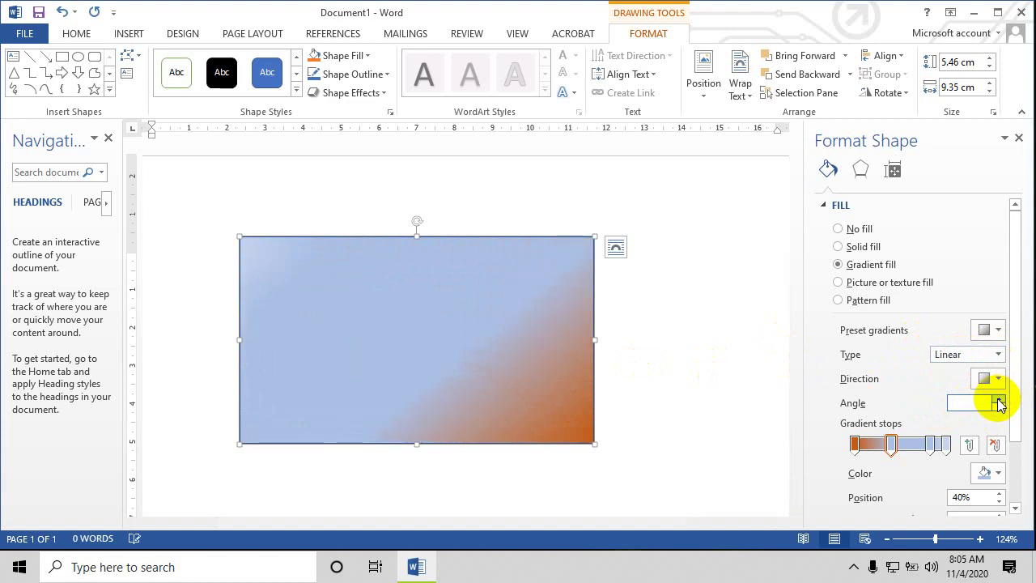
{"action": "left_click", "coordinate": [1000, 400]}
{"action": "left_click", "coordinate": [999, 400]}
{"action": "left_click", "coordinate": [1000, 401]}
{"action": "left_click", "coordinate": [1000, 400]}
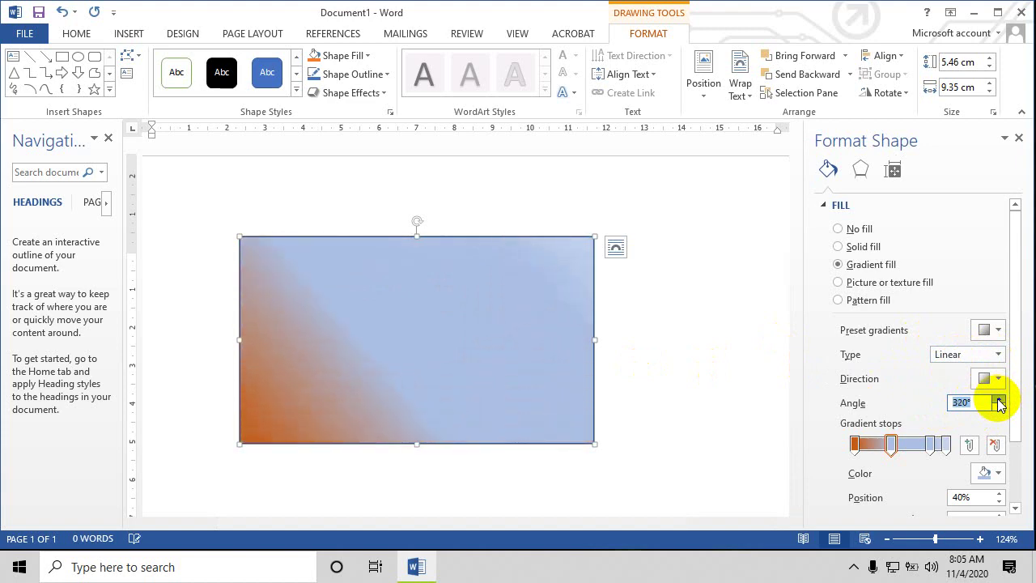
{"action": "left_click", "coordinate": [1000, 400]}
{"action": "left_click", "coordinate": [757, 316]}
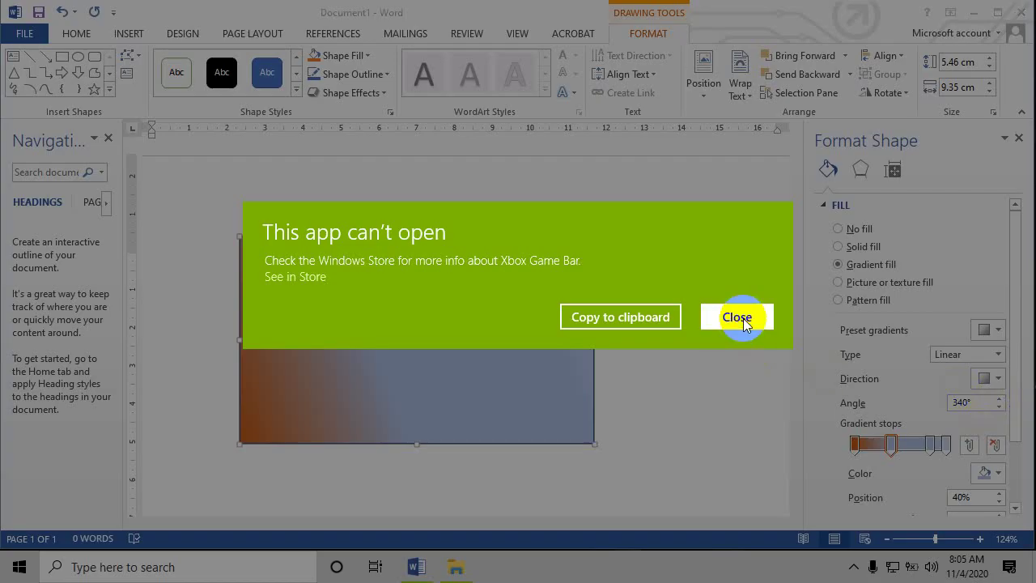
Move the gradient stop near 80% to 73% and make it blue
{"action": "left_click", "coordinate": [743, 318]}
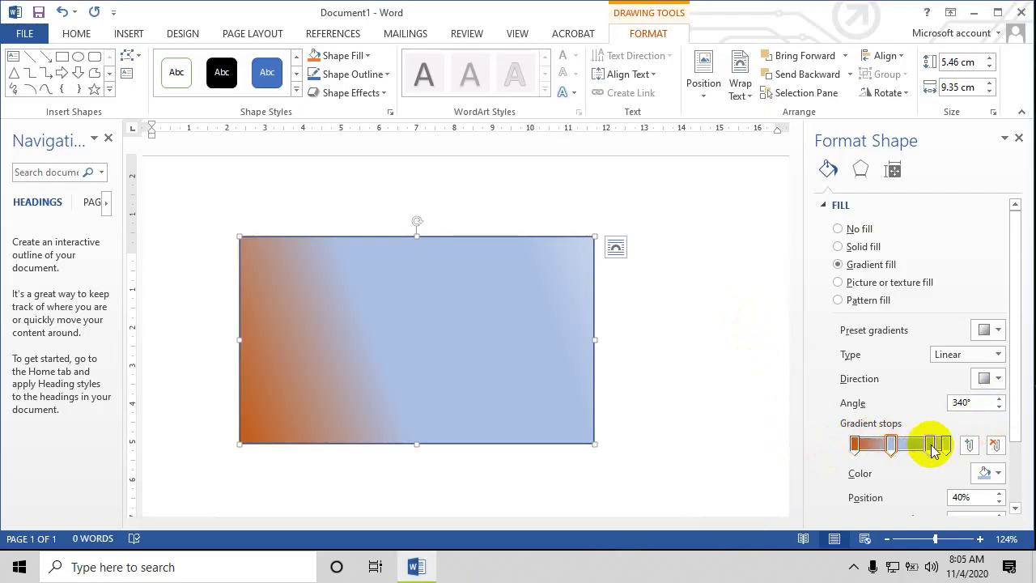
{"action": "mouse_move", "coordinate": [930, 445]}
{"action": "left_mouse_down"}
{"action": "mouse_move", "coordinate": [893, 453]}
{"action": "mouse_move", "coordinate": [949, 450]}
{"action": "left_mouse_up"}
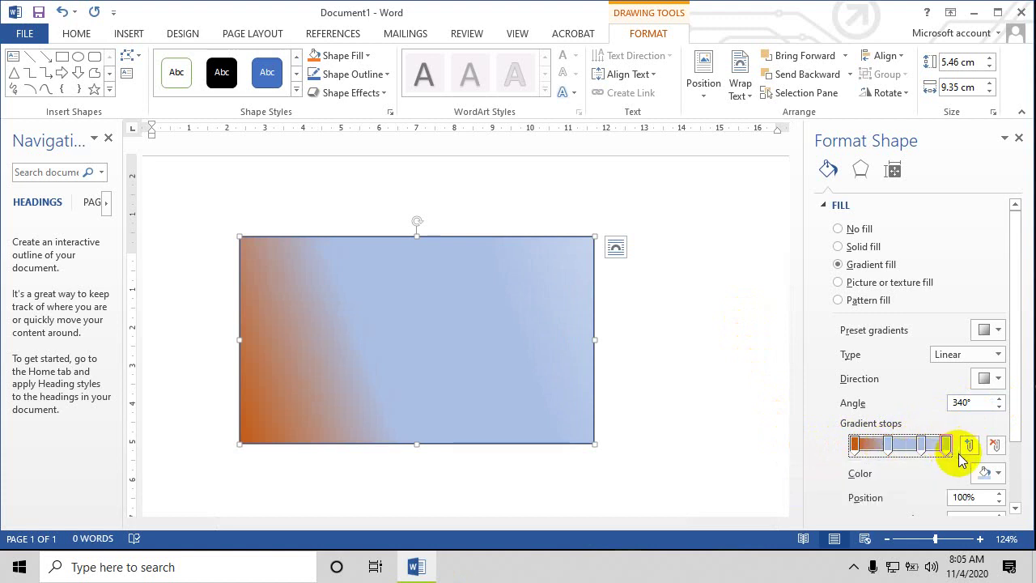
{"action": "left_click", "coordinate": [996, 473]}
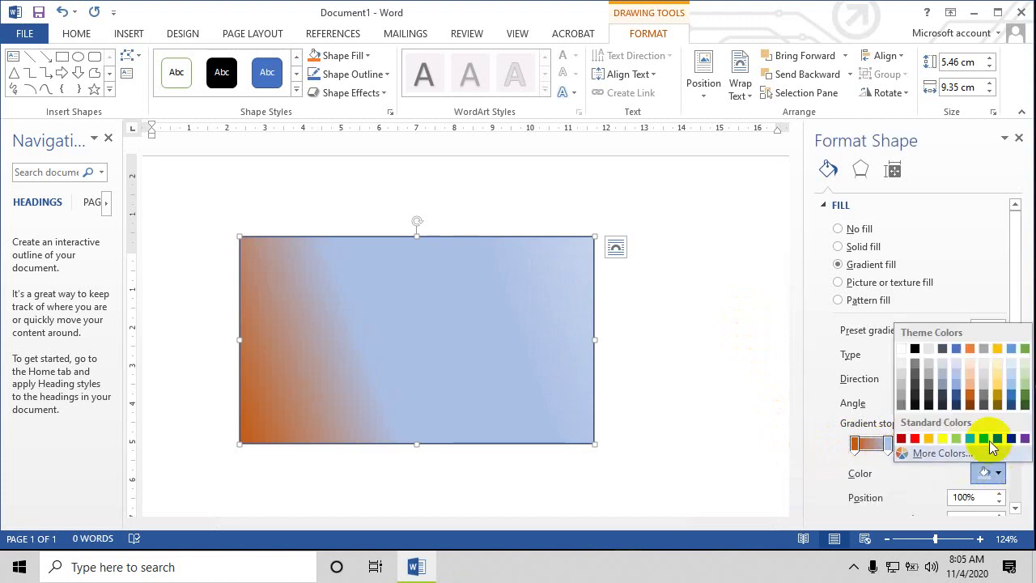
{"action": "left_click", "coordinate": [1010, 396]}
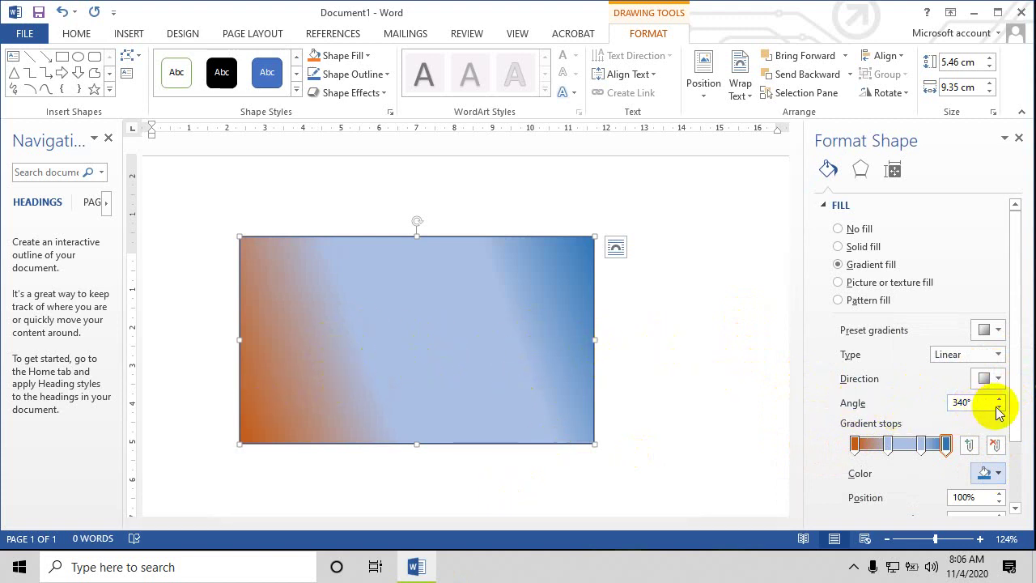
Lower the gradient angle from 359.9° toward 180°
{"action": "left_click", "coordinate": [999, 399]}
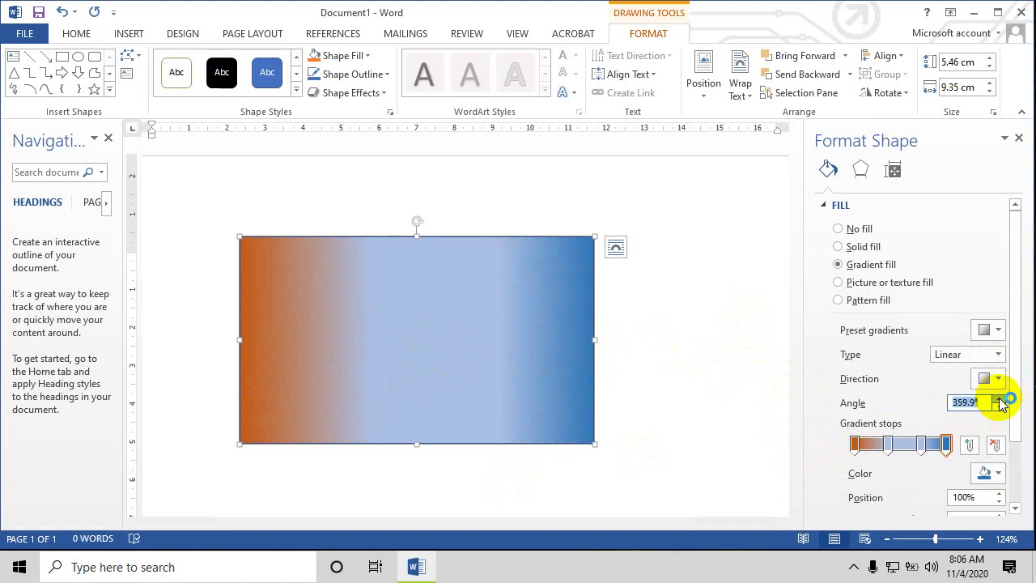
{"action": "left_click", "coordinate": [999, 409]}
{"action": "left_click", "coordinate": [1000, 409]}
{"action": "left_click", "coordinate": [999, 410]}
{"action": "left_click", "coordinate": [999, 410]}
{"action": "left_click", "coordinate": [1000, 410]}
{"action": "left_click", "coordinate": [1000, 410]}
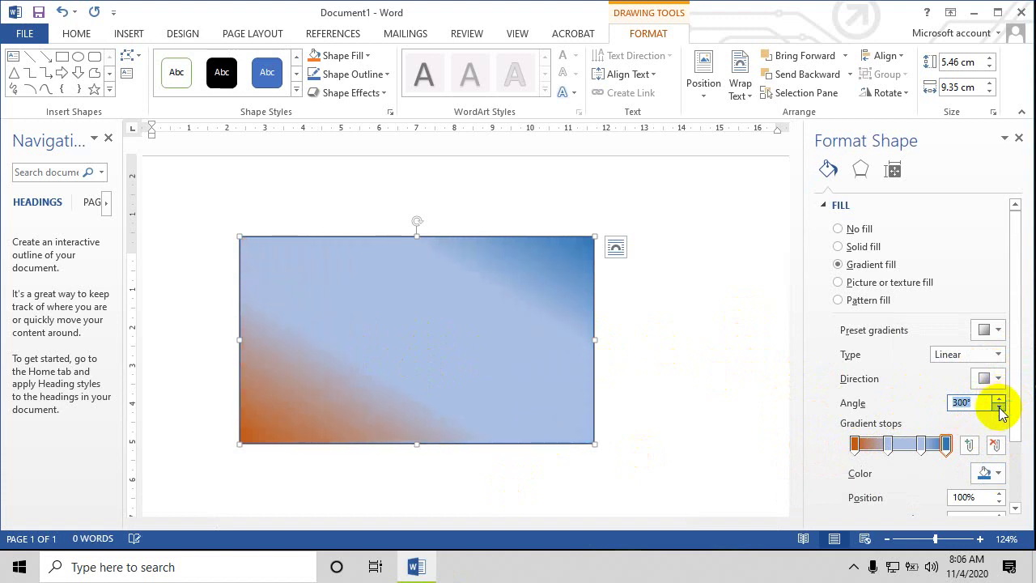
{"action": "left_click", "coordinate": [999, 410]}
{"action": "left_click", "coordinate": [1000, 411]}
{"action": "left_click", "coordinate": [1000, 410]}
{"action": "left_click", "coordinate": [999, 411]}
{"action": "left_click", "coordinate": [1000, 411]}
{"action": "left_click", "coordinate": [1000, 410]}
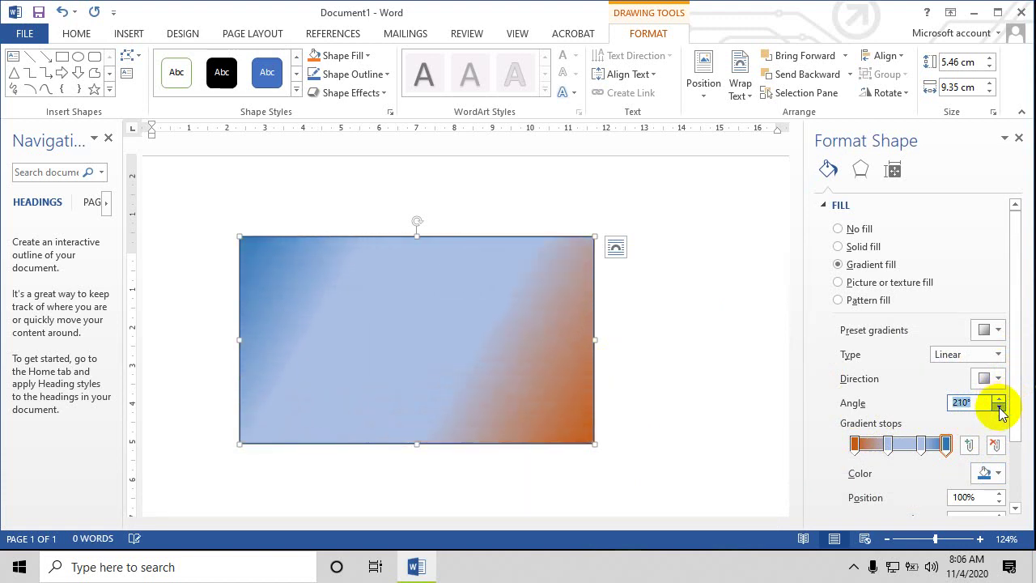
{"action": "left_click", "coordinate": [1000, 410]}
{"action": "left_click", "coordinate": [1000, 411]}
{"action": "left_click", "coordinate": [999, 411]}
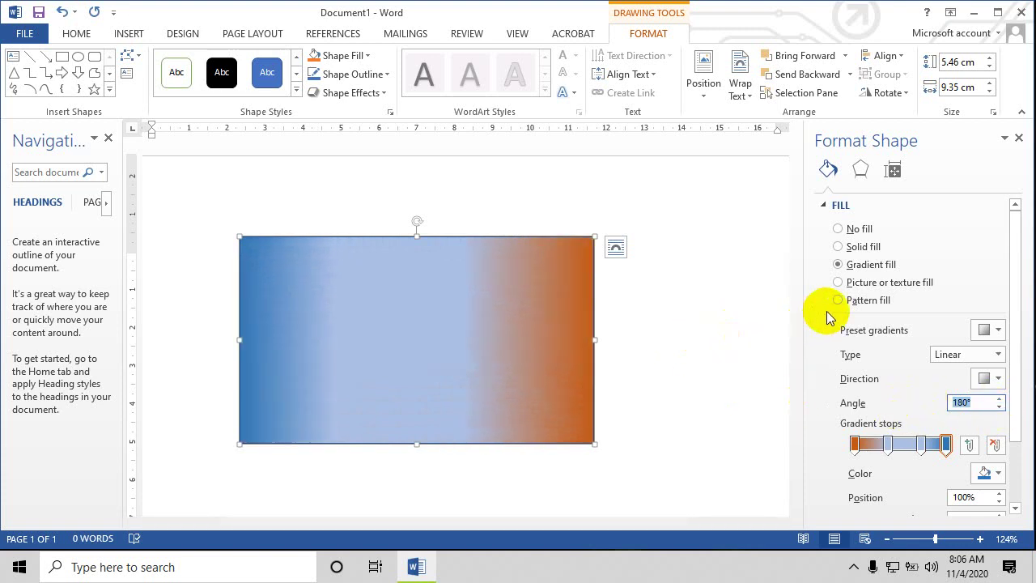
Add a soft shadow to the rectangle with 3% transparency
{"action": "left_click", "coordinate": [860, 169]}
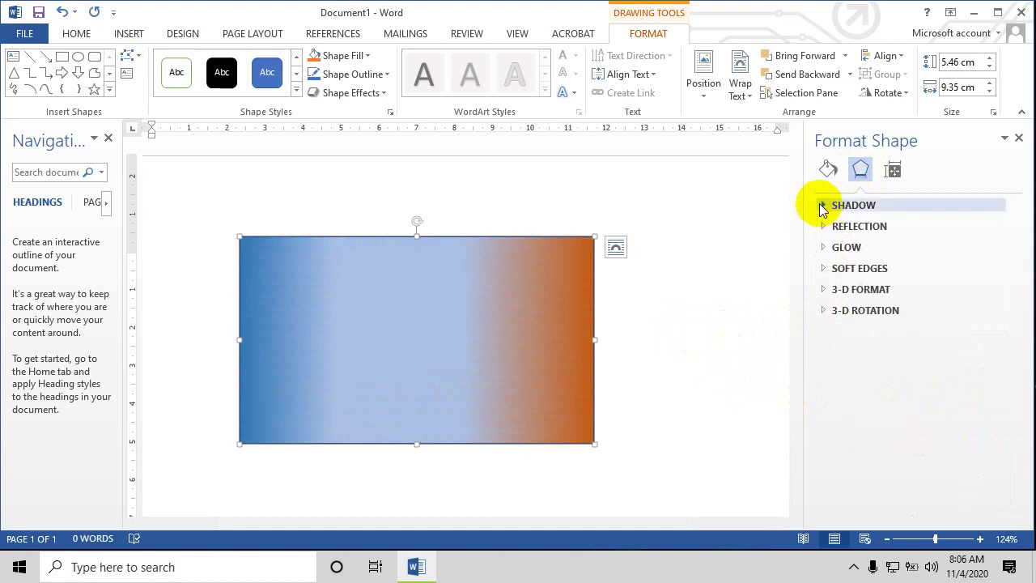
{"action": "left_click", "coordinate": [825, 207]}
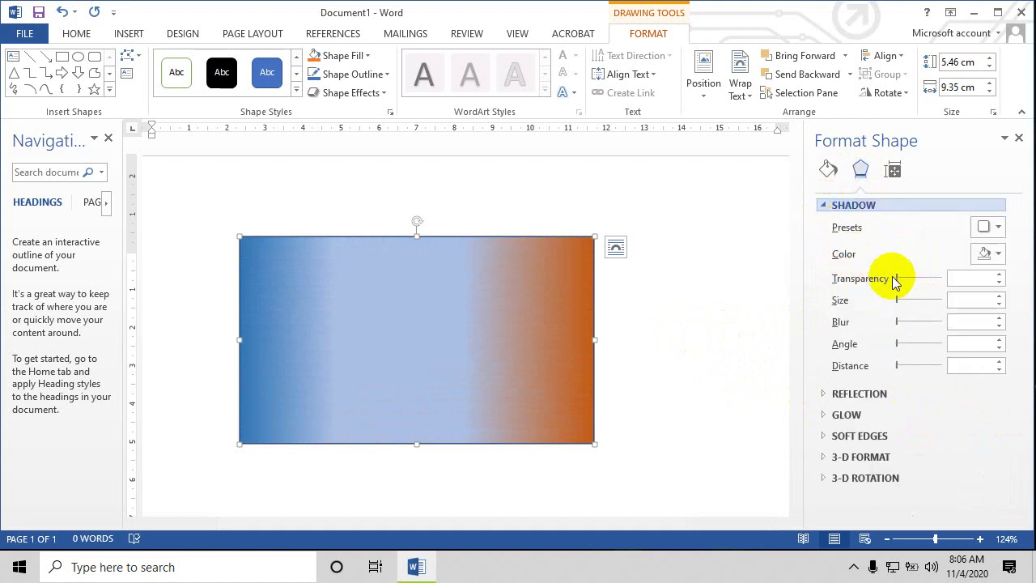
{"action": "mouse_move", "coordinate": [903, 277]}
{"action": "left_mouse_down"}
{"action": "mouse_move", "coordinate": [912, 289]}
{"action": "mouse_move", "coordinate": [901, 292]}
{"action": "mouse_move", "coordinate": [921, 305]}
{"action": "mouse_move", "coordinate": [895, 318]}
{"action": "mouse_move", "coordinate": [911, 331]}
{"action": "mouse_move", "coordinate": [922, 305]}
{"action": "left_mouse_up"}
{"action": "left_click", "coordinate": [919, 301]}
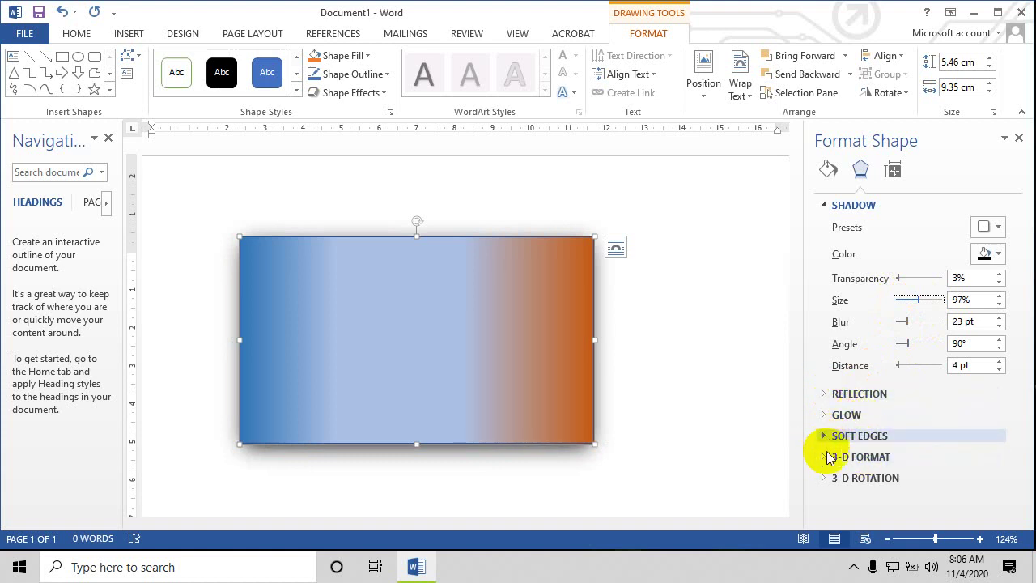
Give the rectangle an 11 pt by 11 pt bottom bevel
{"action": "left_click", "coordinate": [829, 458]}
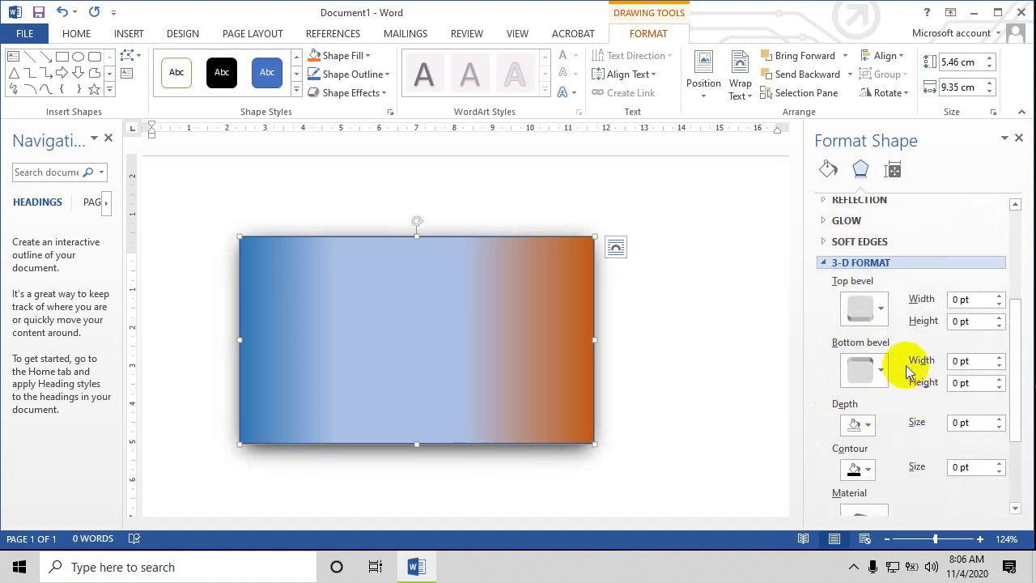
{"action": "left_click", "coordinate": [883, 370]}
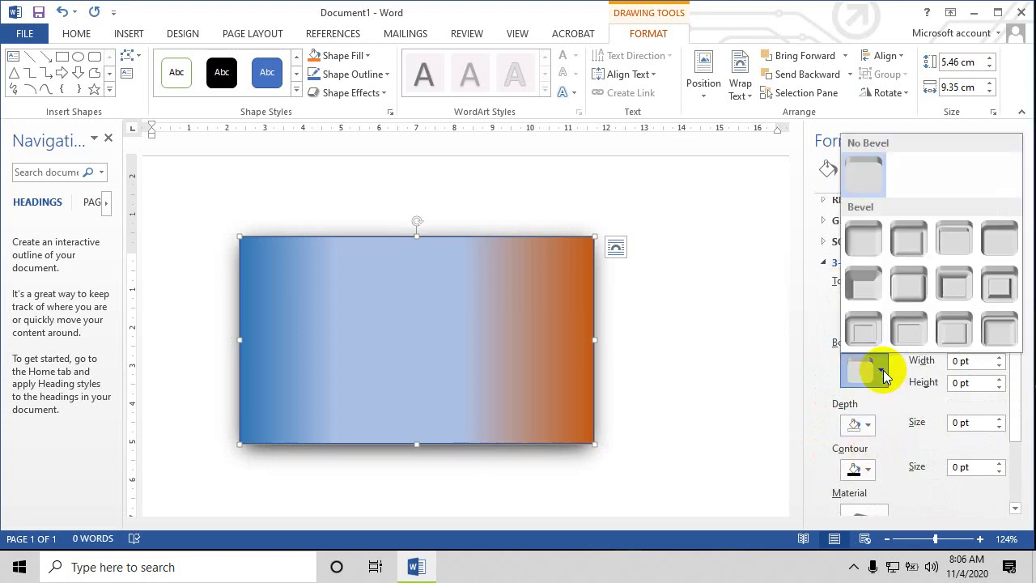
{"action": "left_click", "coordinate": [907, 298]}
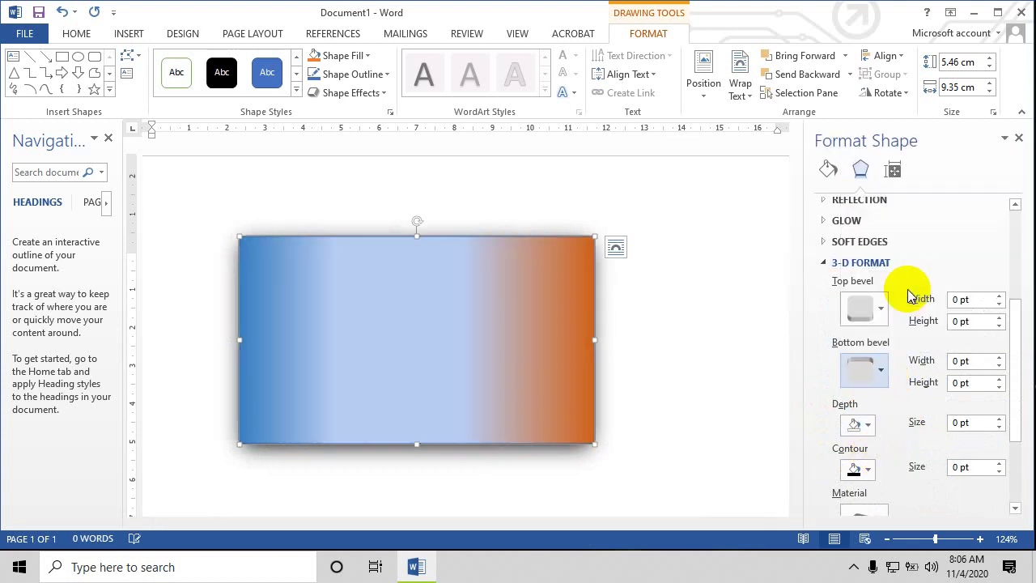
{"action": "left_click", "coordinate": [881, 371]}
{"action": "left_click", "coordinate": [863, 333]}
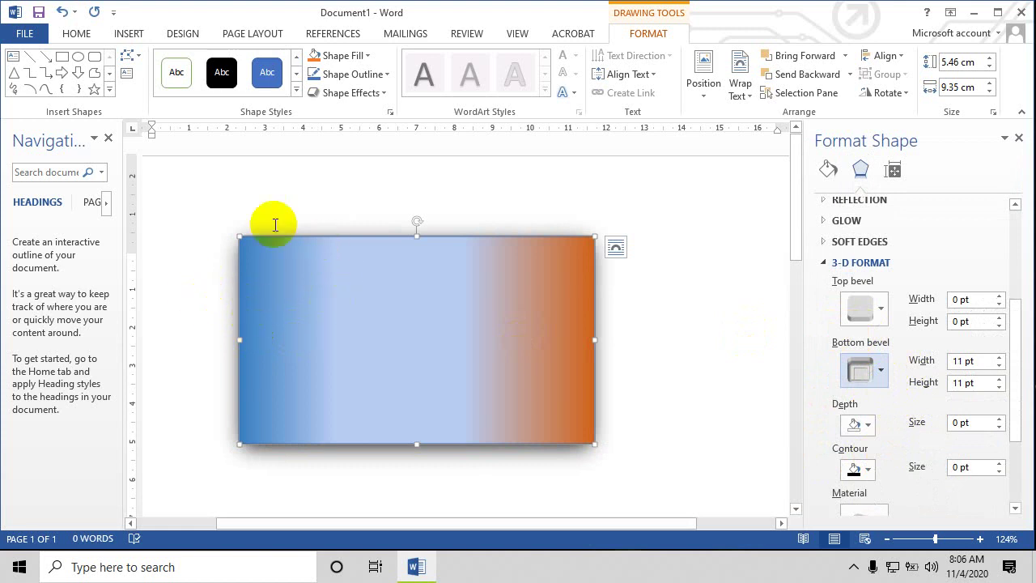
Raise the 3-D lighting angle to 90°
{"action": "scroll", "coordinate": [899, 457], "scroll_direction": "down", "scroll_amount": 3}
{"action": "scroll", "coordinate": [909, 456], "scroll_direction": "down", "scroll_amount": 2}
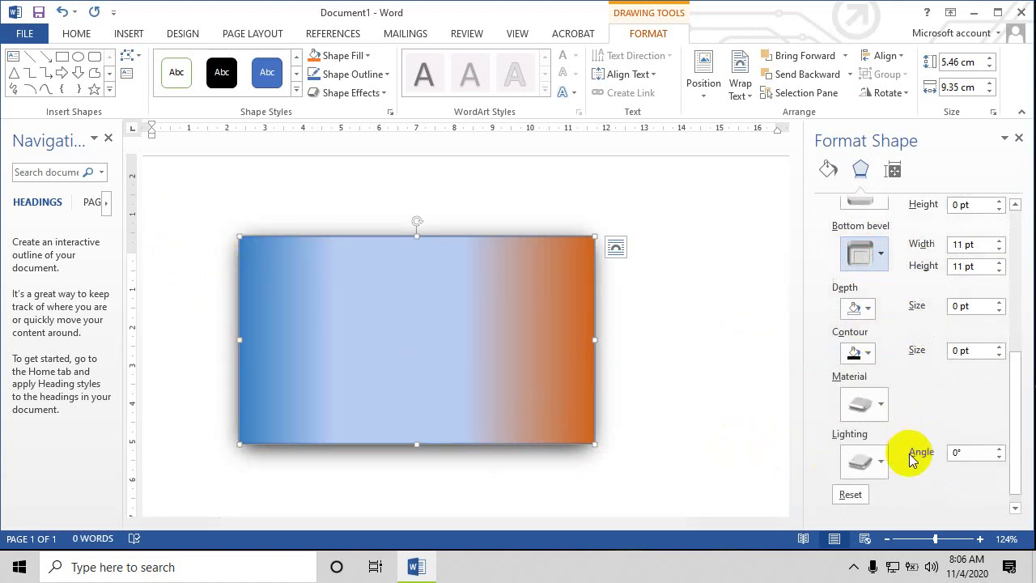
{"action": "left_click", "coordinate": [998, 432]}
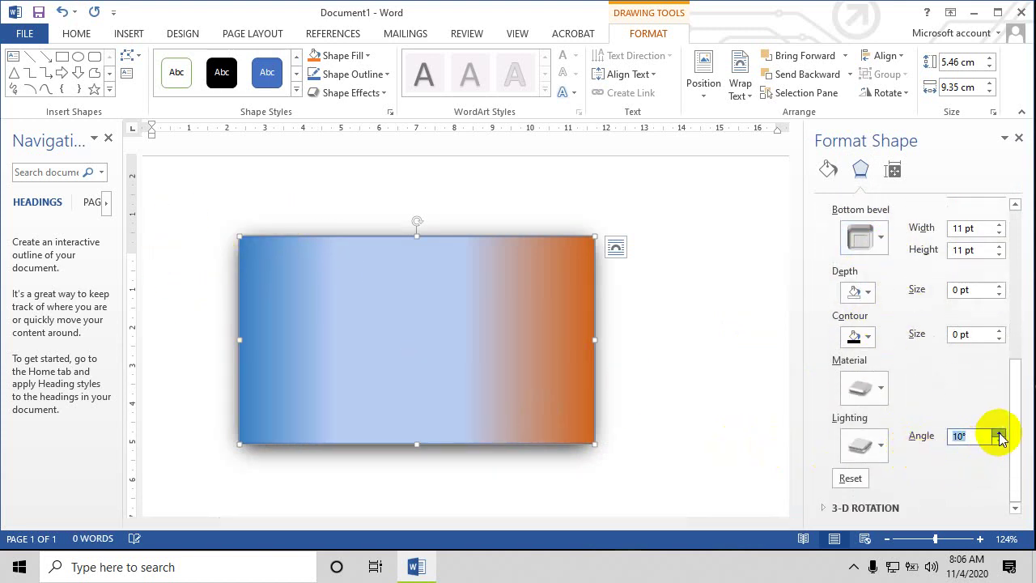
{"action": "left_click", "coordinate": [1000, 437]}
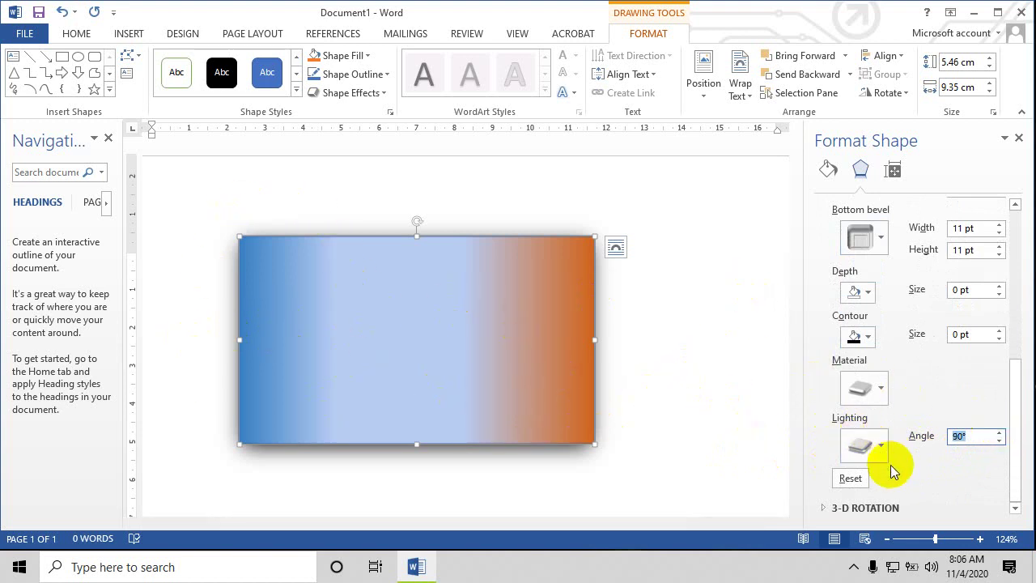
{"action": "scroll", "coordinate": [934, 381], "scroll_direction": "up", "scroll_amount": 3}
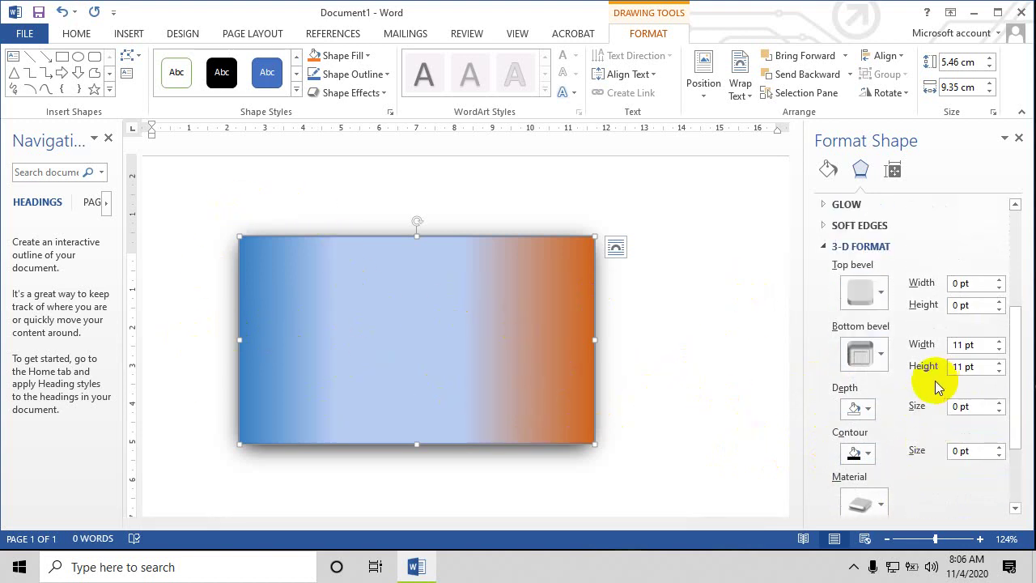
{"action": "left_click", "coordinate": [827, 225]}
Drag the Soft Edges size up to 46 pt
{"action": "mouse_move", "coordinate": [858, 273]}
{"action": "left_mouse_down"}
{"action": "mouse_move", "coordinate": [916, 275]}
{"action": "mouse_move", "coordinate": [864, 272]}
{"action": "mouse_move", "coordinate": [914, 277]}
{"action": "mouse_move", "coordinate": [896, 289]}
{"action": "left_mouse_up"}
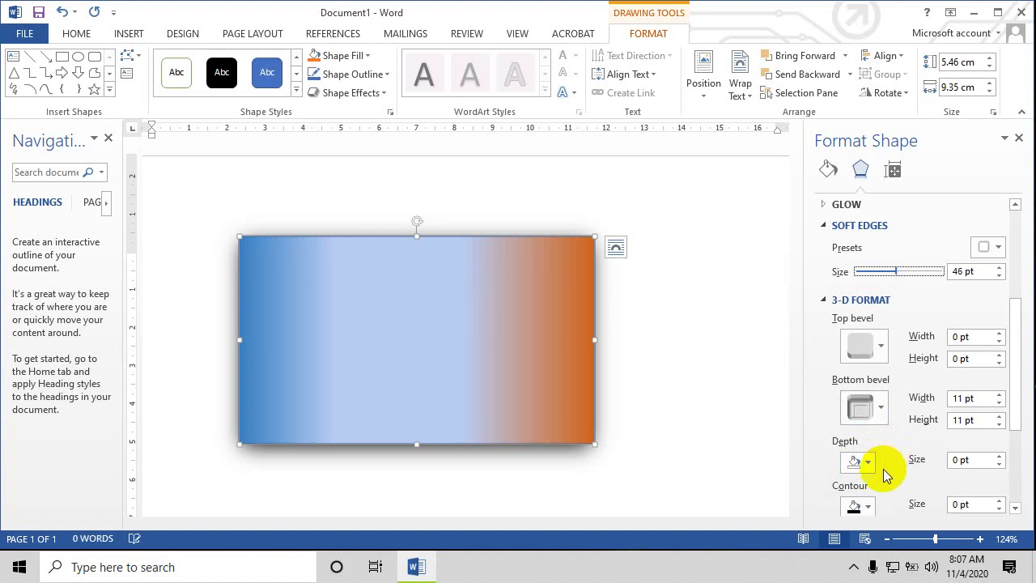
{"action": "left_click", "coordinate": [868, 508]}
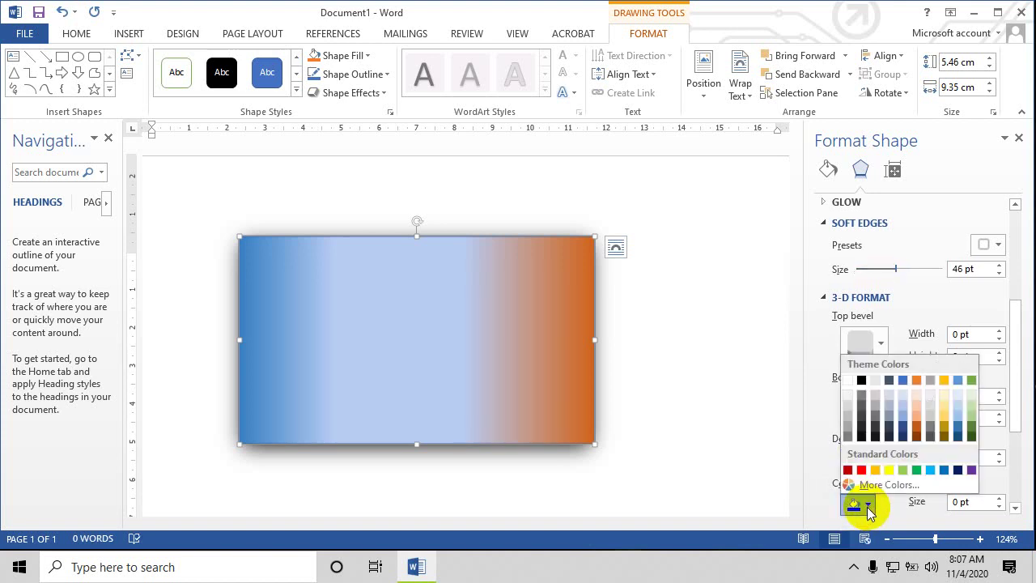
{"action": "left_click", "coordinate": [770, 400]}
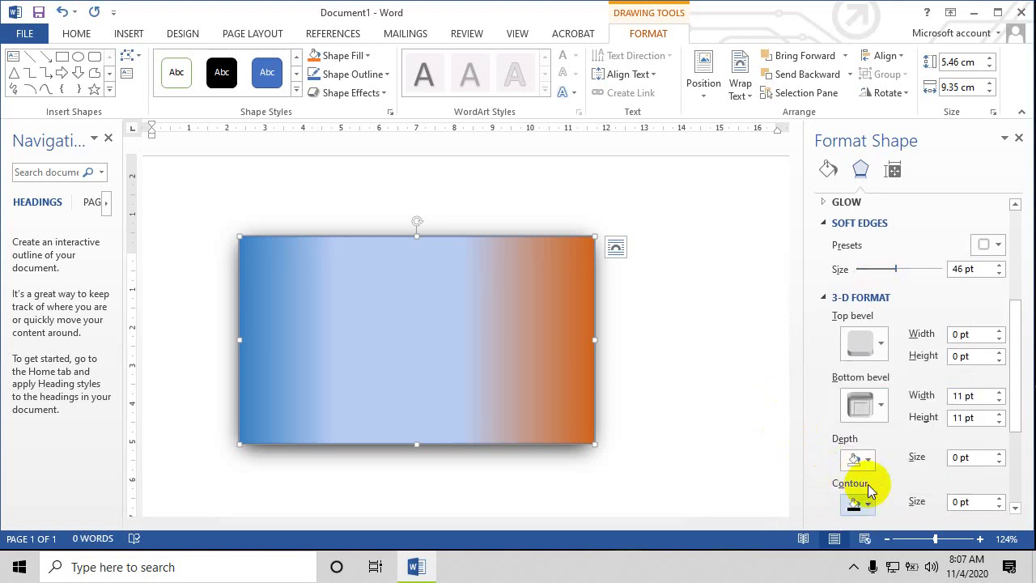
{"action": "mouse_move", "coordinate": [1014, 348]}
{"action": "left_mouse_down"}
{"action": "mouse_move", "coordinate": [1018, 456]}
{"action": "mouse_move", "coordinate": [1017, 254]}
{"action": "left_mouse_up"}
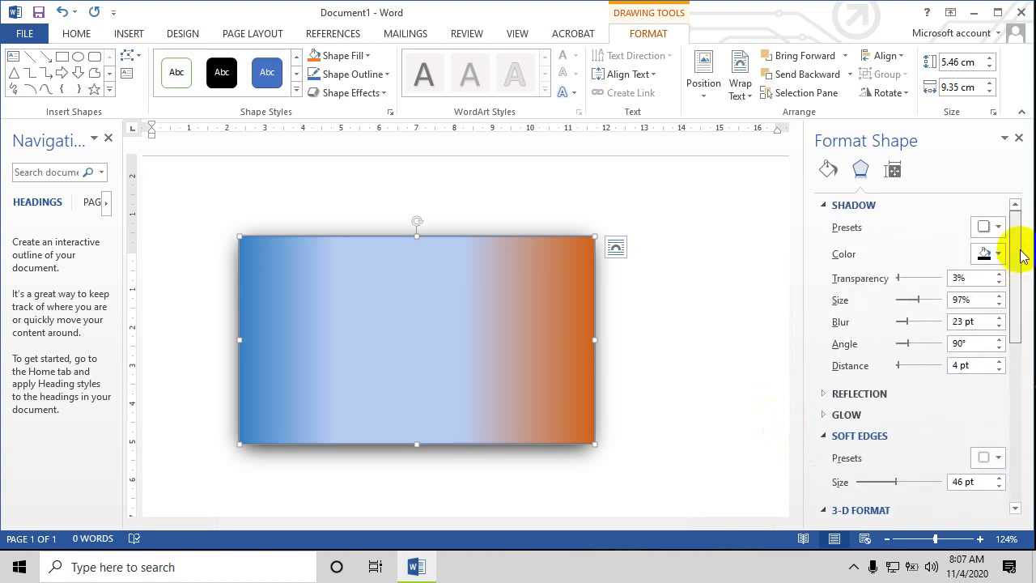
{"action": "left_click", "coordinate": [891, 173]}
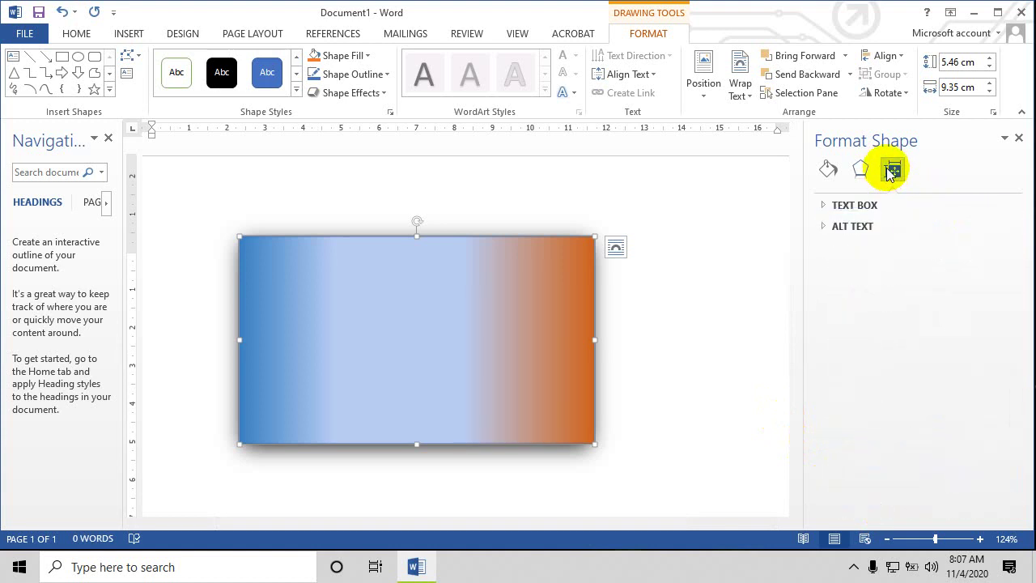
{"action": "left_click", "coordinate": [824, 204]}
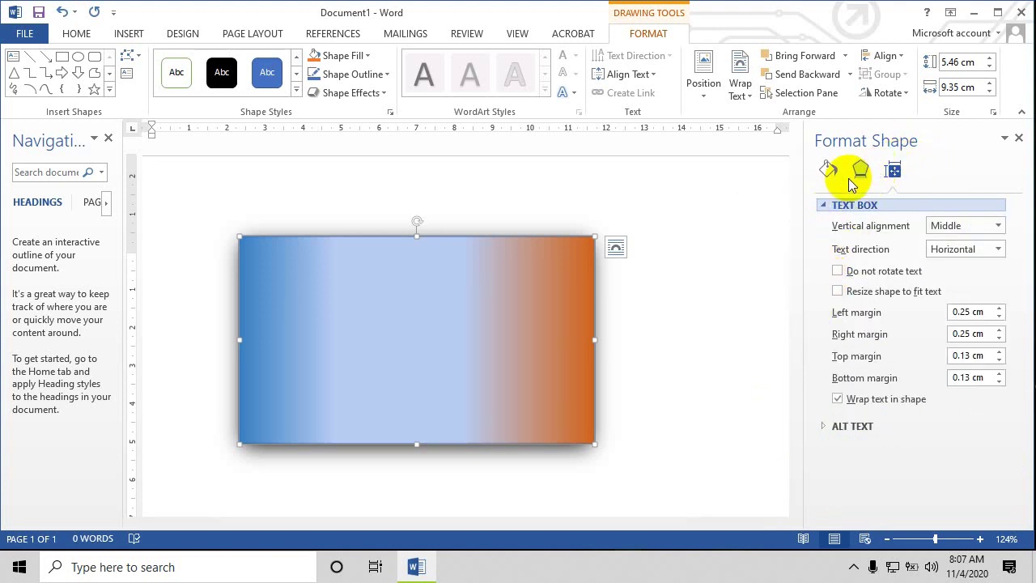
{"action": "right_click", "coordinate": [468, 332]}
{"action": "right_click", "coordinate": [401, 328]}
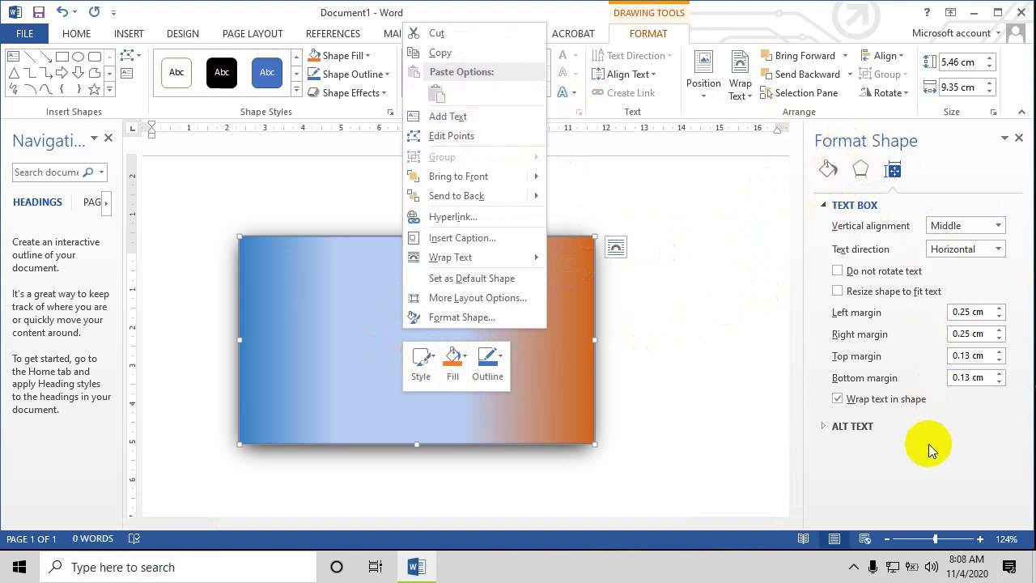
{"action": "left_click", "coordinate": [860, 168]}
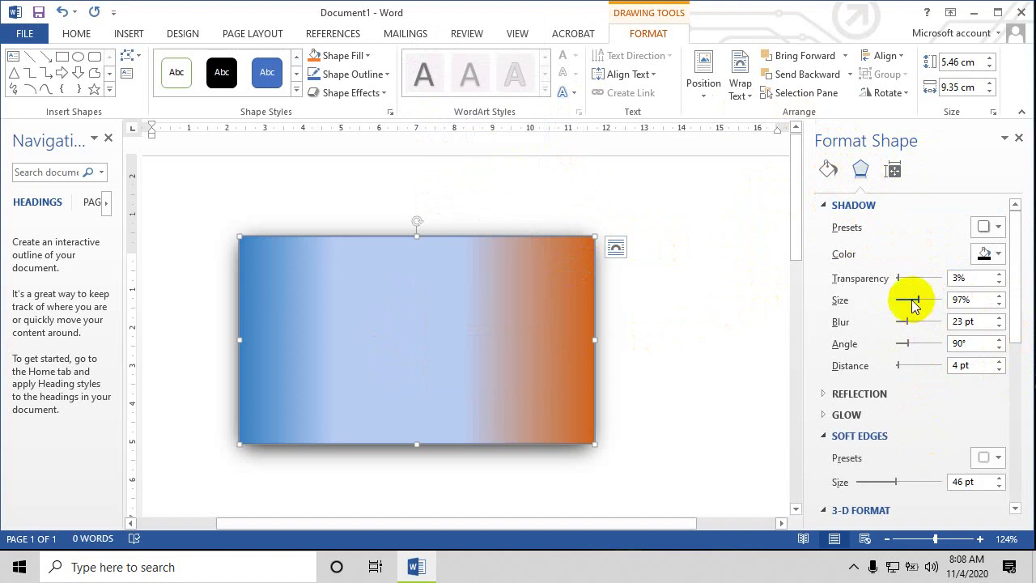
Reduce the shadow size to 1% so the drop shadow vanishes
{"action": "mouse_move", "coordinate": [916, 300]}
{"action": "left_mouse_down"}
{"action": "mouse_move", "coordinate": [895, 305]}
{"action": "mouse_move", "coordinate": [893, 350]}
{"action": "left_mouse_up"}
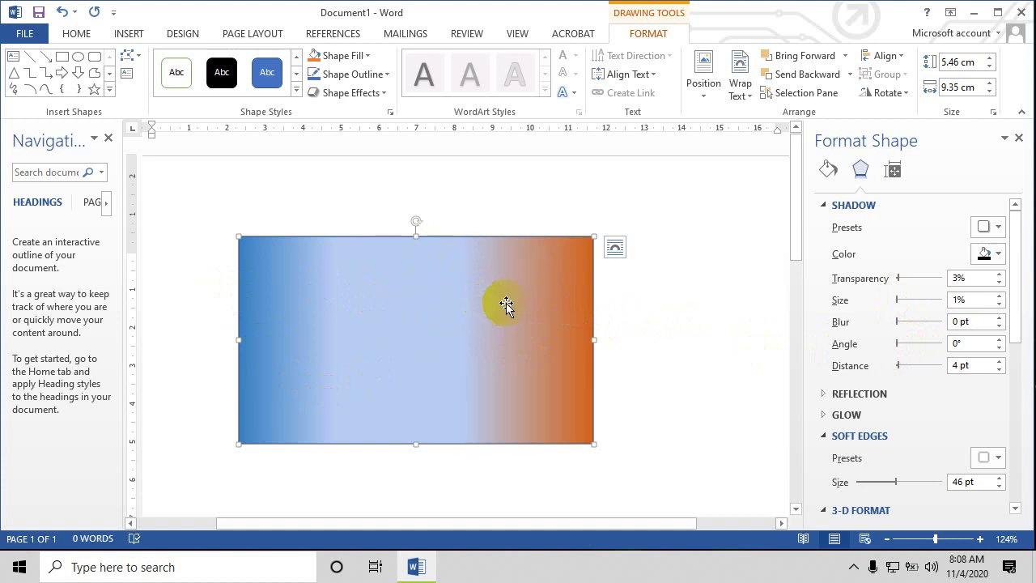
{"action": "right_click", "coordinate": [506, 303]}
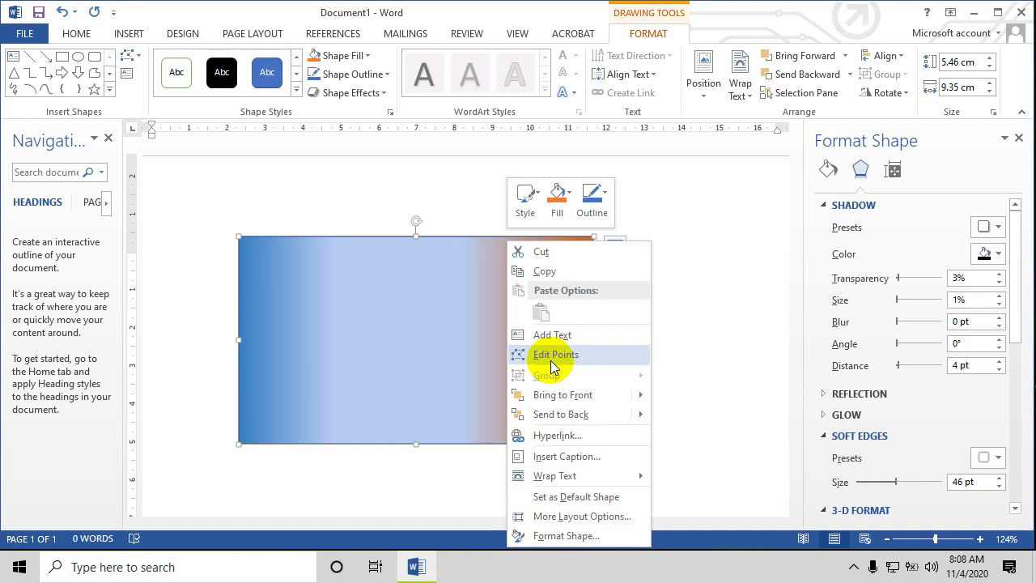
Edit the rectangle's points, pulling its top, right and bottom edges into curves
{"action": "left_click", "coordinate": [551, 360]}
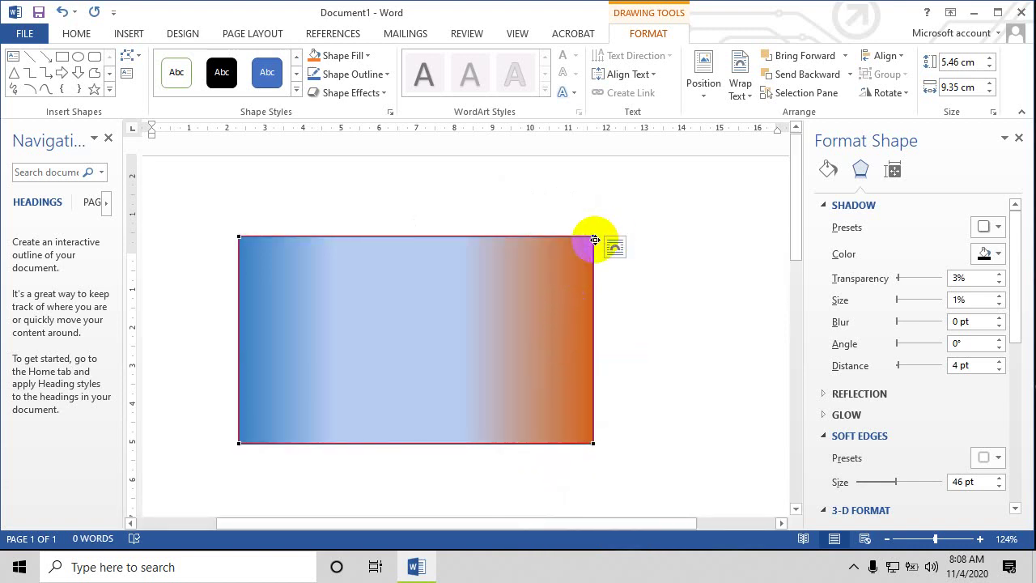
{"action": "left_click_drag", "start_coordinate": [593, 237], "coordinate": [484, 226]}
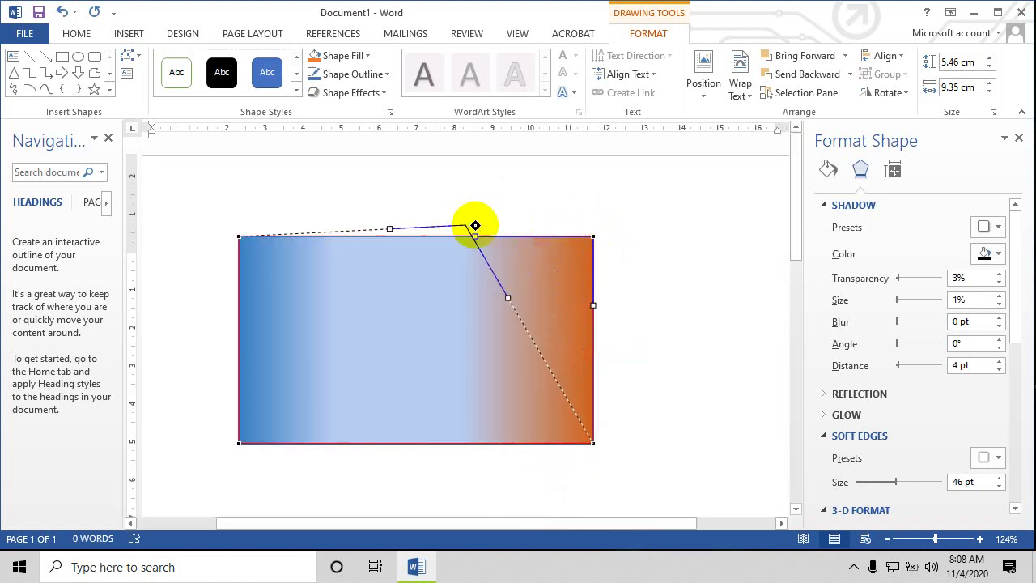
{"action": "mouse_move", "coordinate": [521, 297]}
{"action": "left_mouse_down"}
{"action": "mouse_move", "coordinate": [738, 272]}
{"action": "mouse_move", "coordinate": [728, 263]}
{"action": "left_mouse_up"}
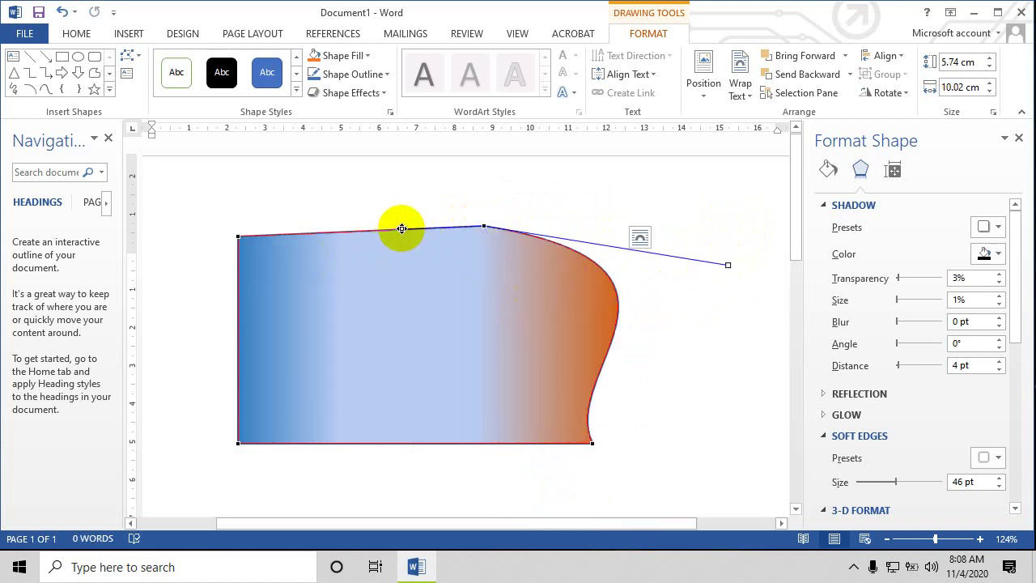
{"action": "mouse_move", "coordinate": [402, 232]}
{"action": "left_mouse_down"}
{"action": "mouse_move", "coordinate": [311, 194]}
{"action": "mouse_move", "coordinate": [442, 164]}
{"action": "mouse_move", "coordinate": [397, 169]}
{"action": "mouse_move", "coordinate": [407, 167]}
{"action": "mouse_move", "coordinate": [471, 166]}
{"action": "mouse_move", "coordinate": [354, 174]}
{"action": "mouse_move", "coordinate": [365, 171]}
{"action": "left_mouse_up"}
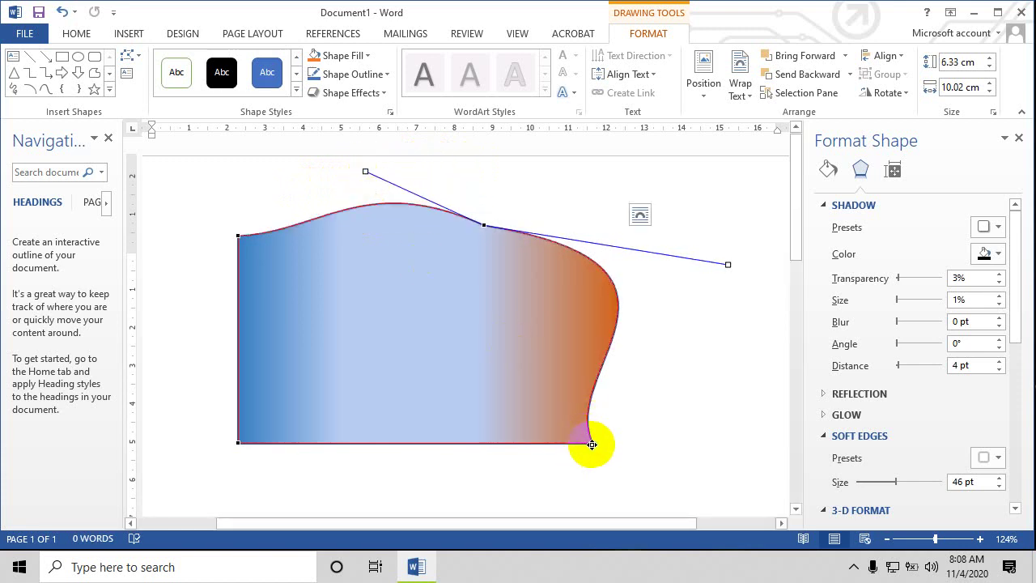
{"action": "left_click_drag", "start_coordinate": [591, 444], "coordinate": [616, 438]}
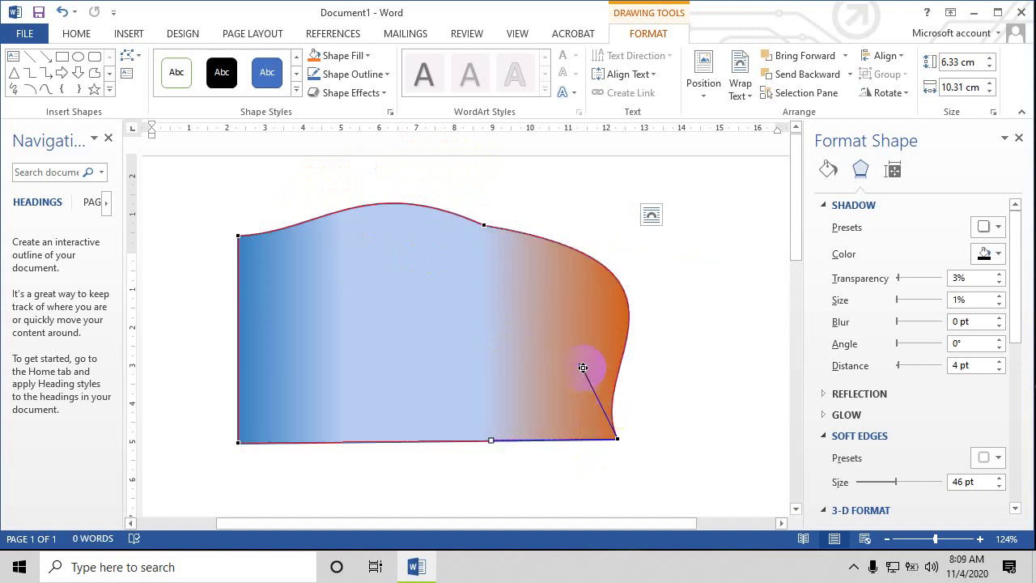
{"action": "left_click_drag", "start_coordinate": [583, 367], "coordinate": [707, 470]}
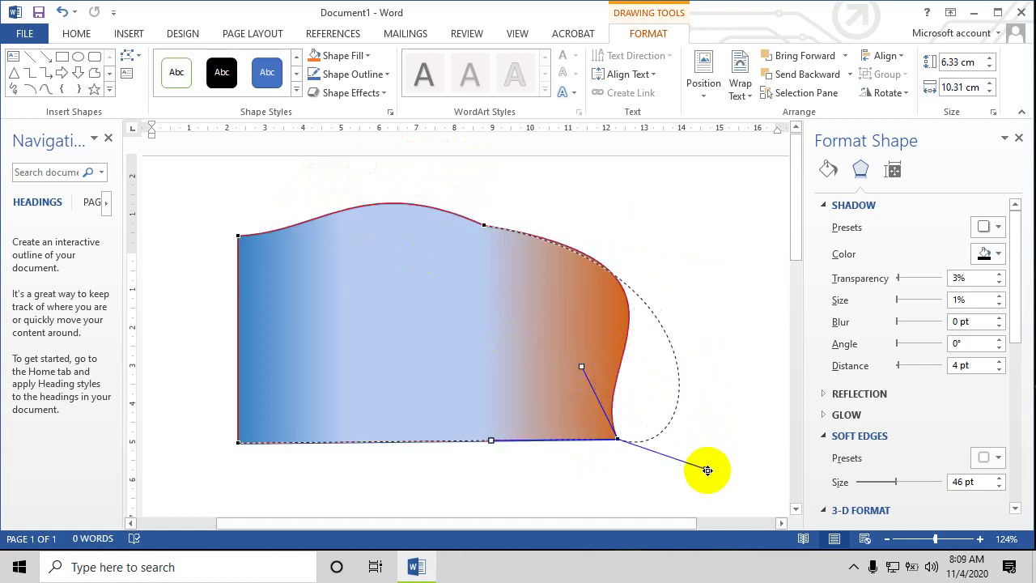
{"action": "mouse_move", "coordinate": [492, 440]}
{"action": "left_mouse_down"}
{"action": "mouse_move", "coordinate": [429, 490]}
{"action": "mouse_move", "coordinate": [416, 430]}
{"action": "left_mouse_up"}
Raise a new top-edge point and pull the lower-right point down and outward
{"action": "scroll", "coordinate": [713, 337], "scroll_direction": "up", "scroll_amount": 2}
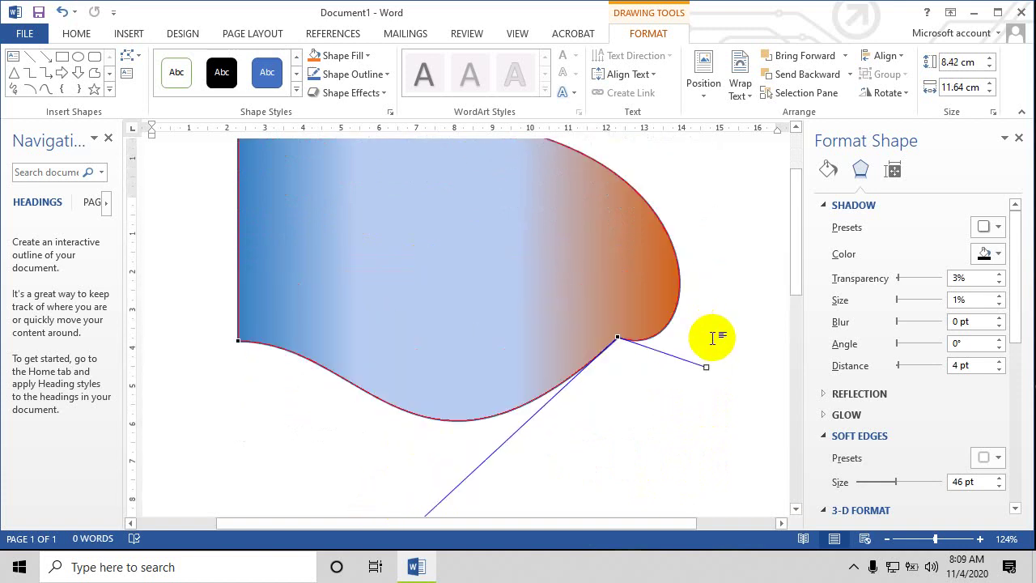
{"action": "scroll", "coordinate": [712, 338], "scroll_direction": "up", "scroll_amount": 1}
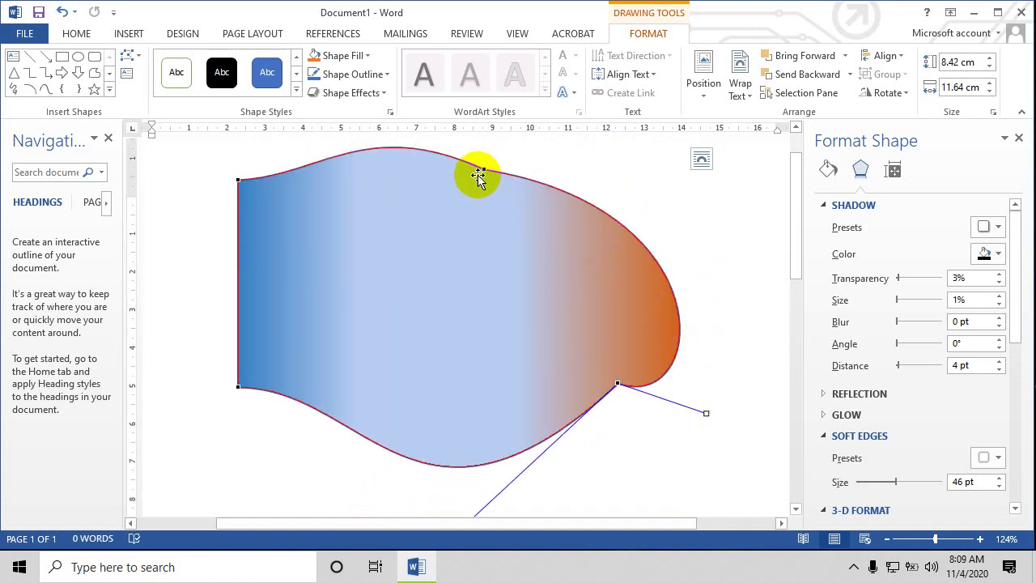
{"action": "left_click_drag", "start_coordinate": [488, 170], "coordinate": [541, 179]}
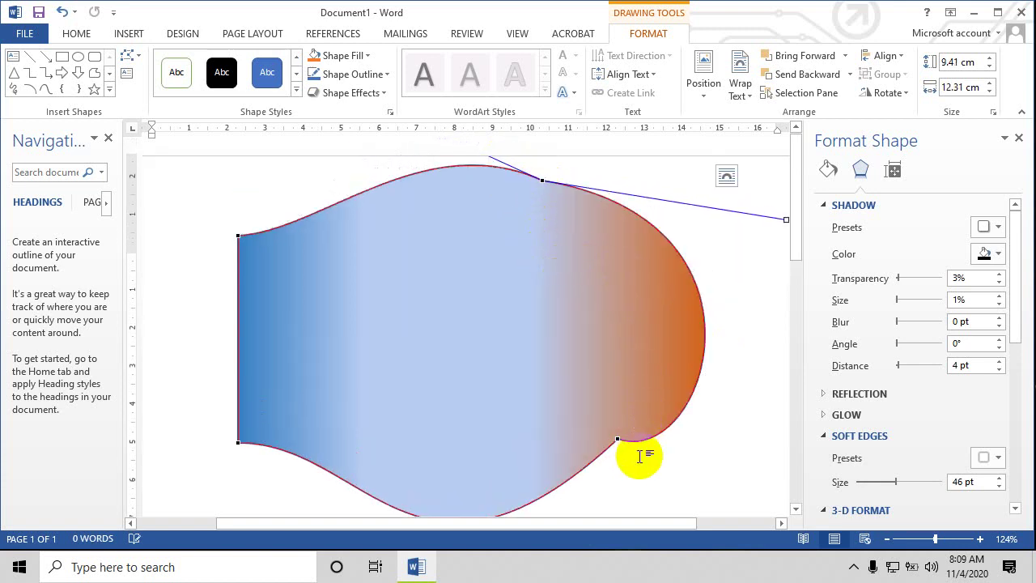
{"action": "left_click_drag", "start_coordinate": [615, 440], "coordinate": [636, 457]}
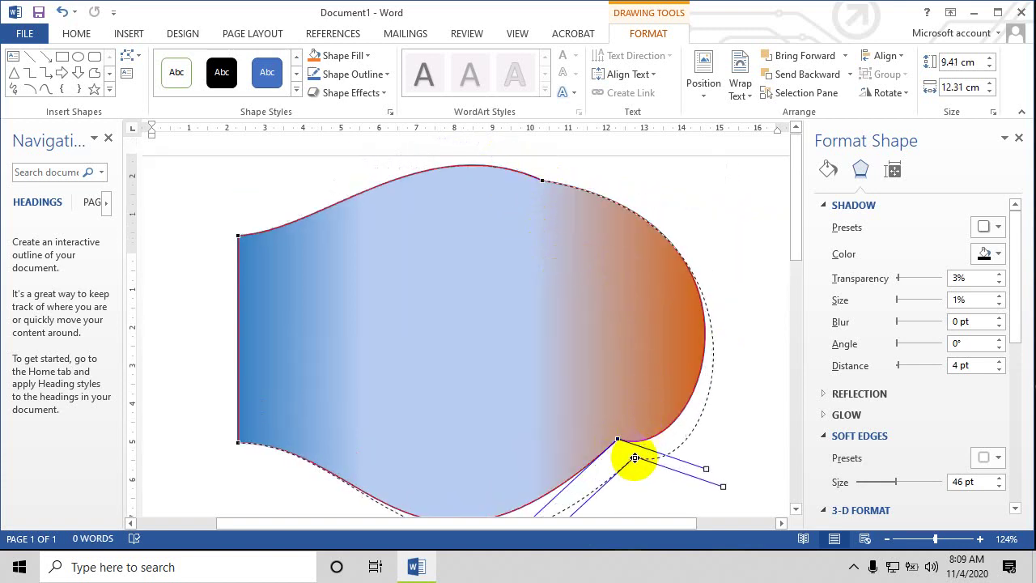
{"action": "scroll", "coordinate": [542, 319], "scroll_direction": "up", "scroll_amount": 2}
{"action": "left_click", "coordinate": [542, 315]}
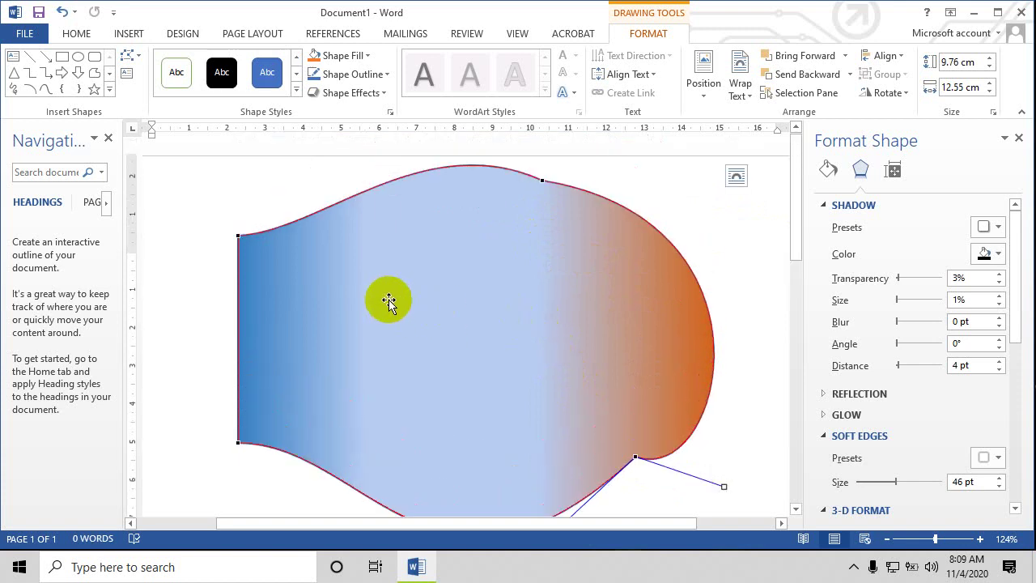
{"action": "right_click", "coordinate": [478, 300]}
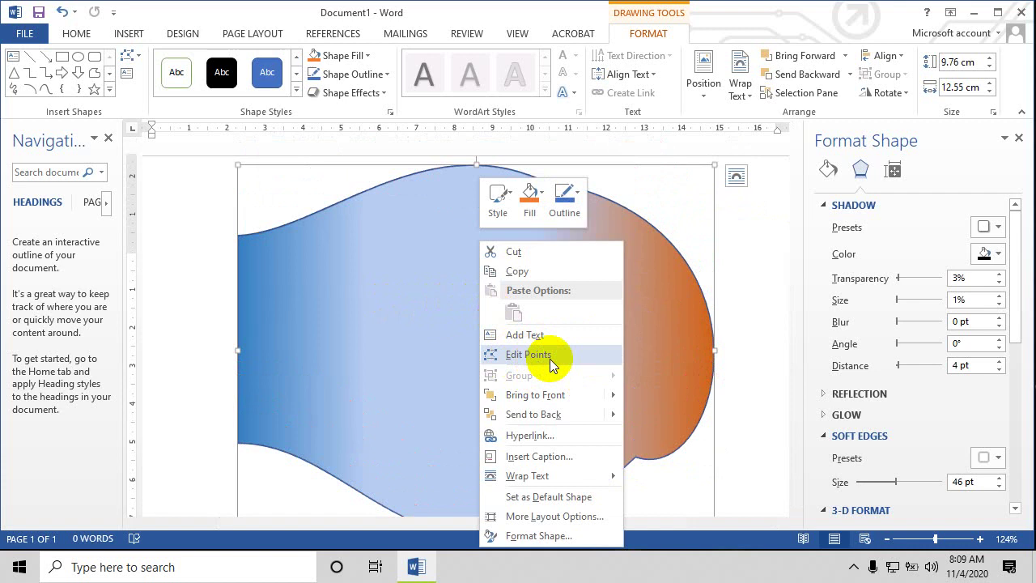
Shrink the gradient panel to 8.25 × 9.2 cm and move it slightly up the page
{"action": "mouse_move", "coordinate": [554, 398]}
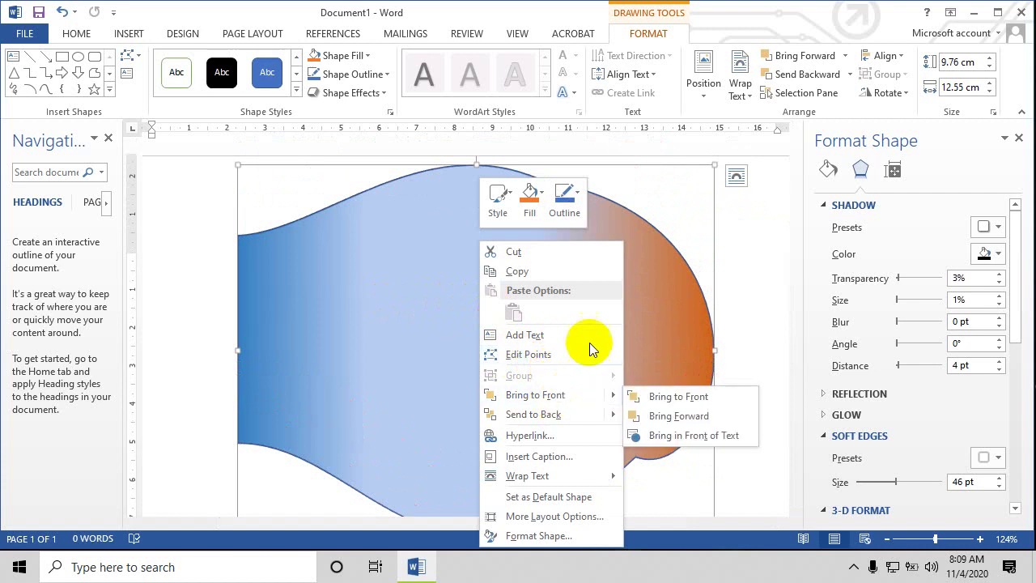
{"action": "left_click", "coordinate": [689, 330]}
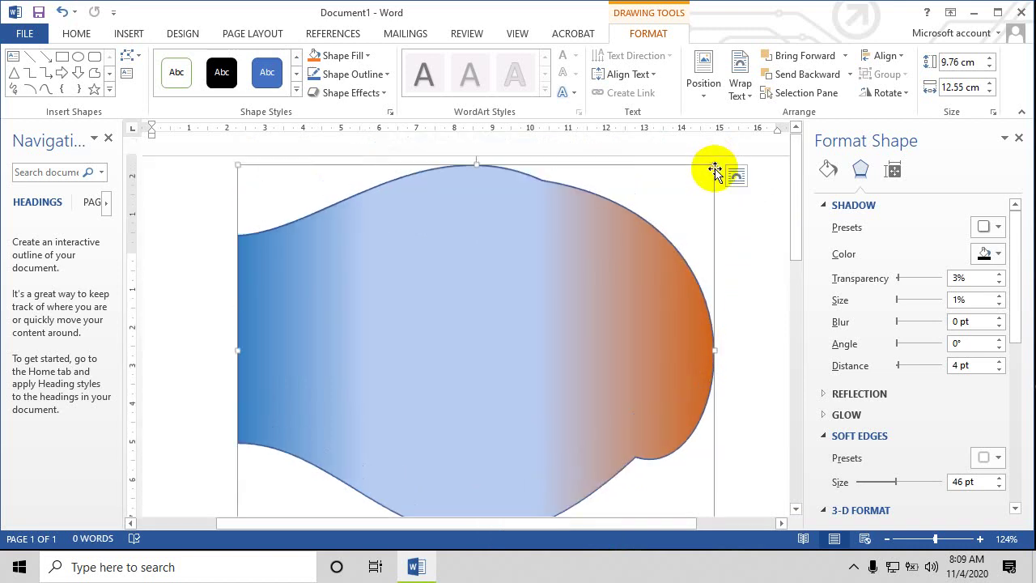
{"action": "left_click_drag", "start_coordinate": [714, 166], "coordinate": [589, 221]}
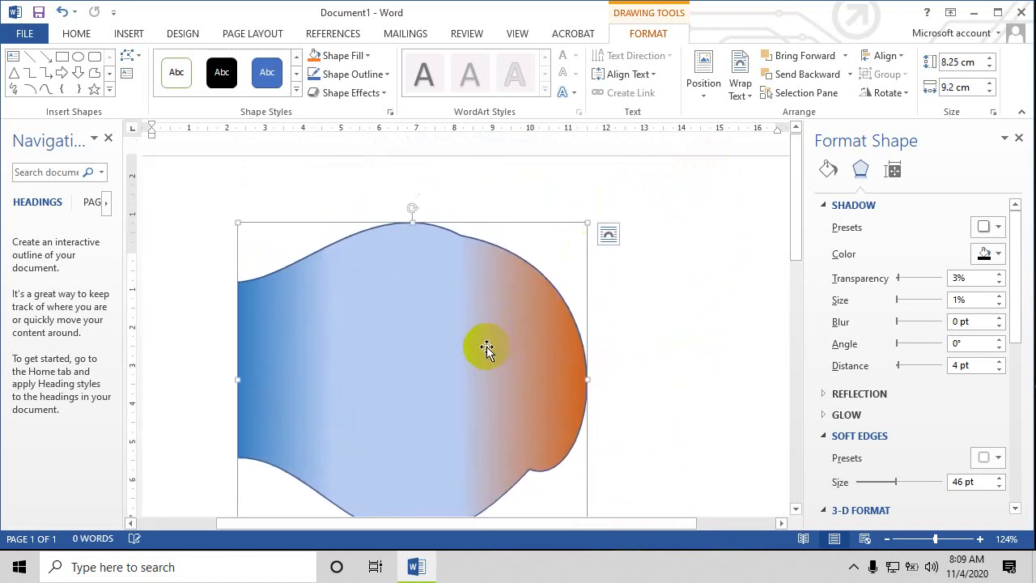
{"action": "mouse_move", "coordinate": [470, 363]}
{"action": "left_mouse_down"}
{"action": "mouse_move", "coordinate": [470, 347]}
{"action": "mouse_move", "coordinate": [446, 327]}
{"action": "left_mouse_up"}
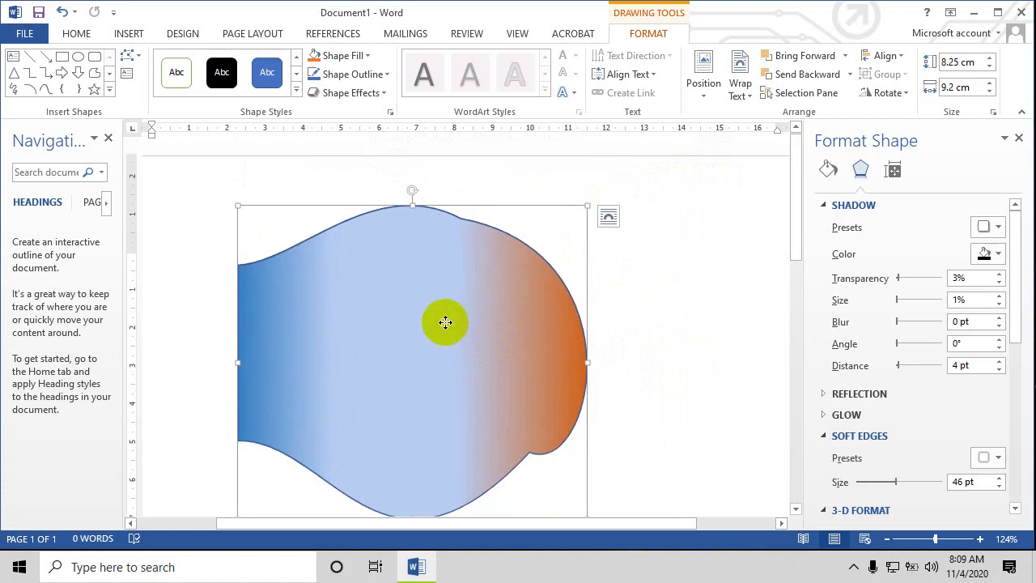
Duplicate the panel and place the copy overlapping it, offset to the right
{"action": "left_click_drag", "start_coordinate": [447, 323], "coordinate": [514, 324]}
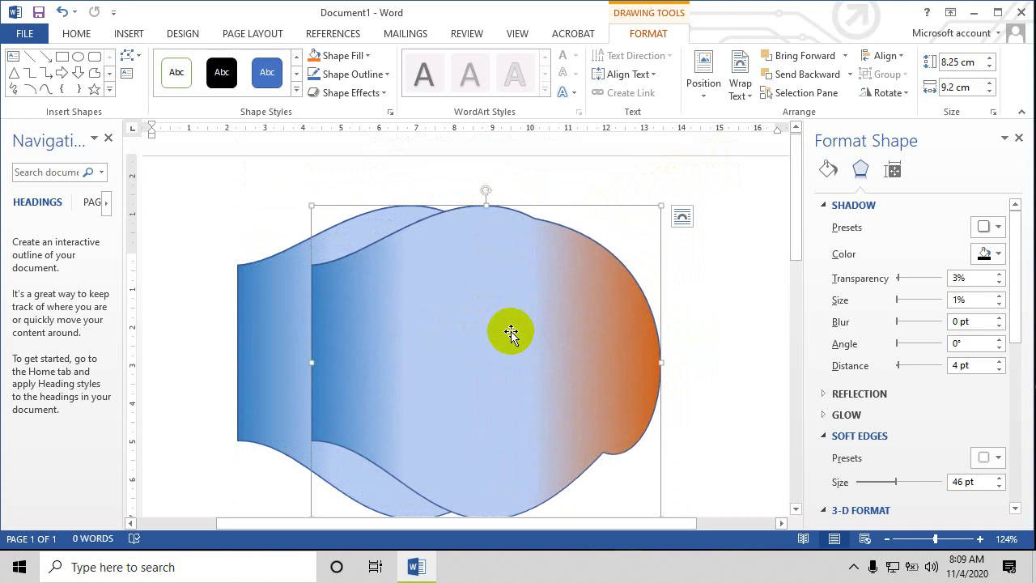
{"action": "left_click_drag", "start_coordinate": [510, 332], "coordinate": [572, 336]}
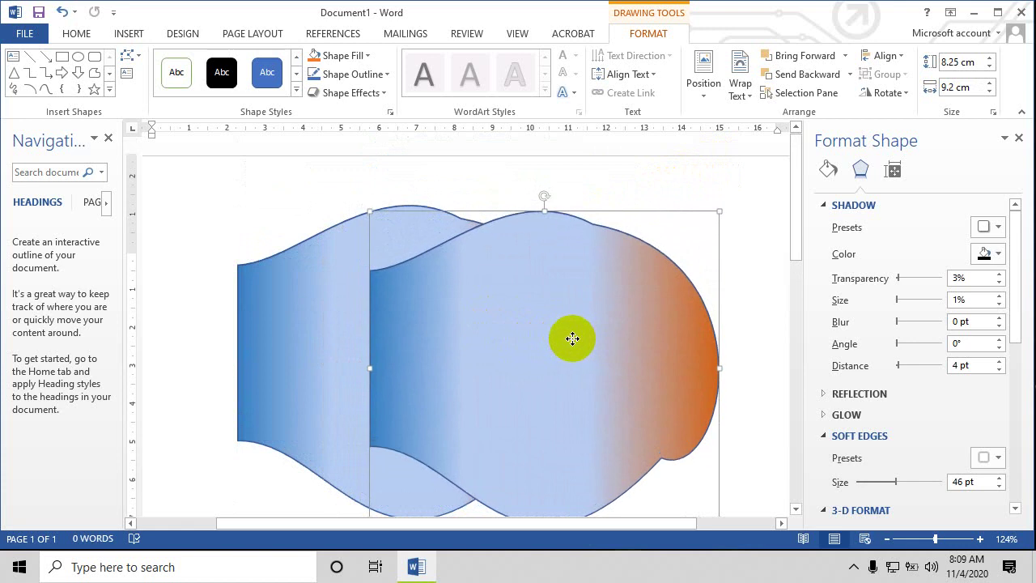
{"action": "left_click_drag", "start_coordinate": [572, 336], "coordinate": [571, 341]}
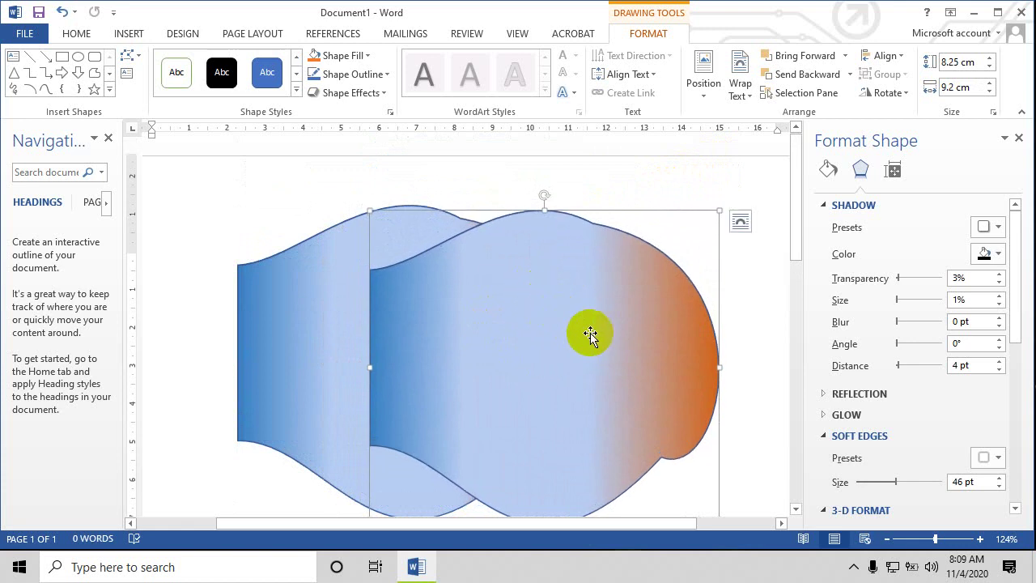
Set the copy's 37% gradient stop to gray in the Fill settings
{"action": "left_click", "coordinate": [827, 169]}
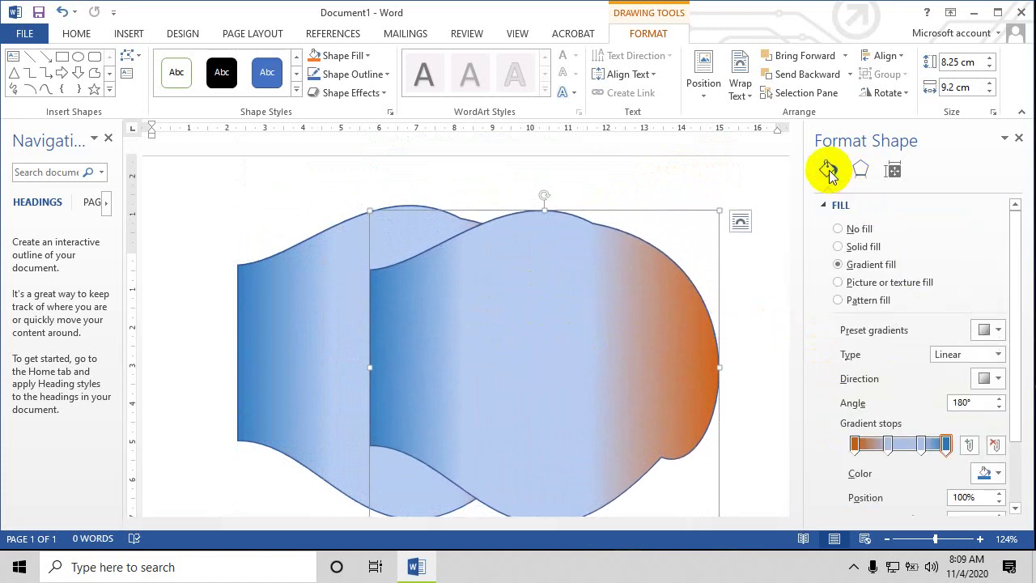
{"action": "left_click", "coordinate": [888, 446]}
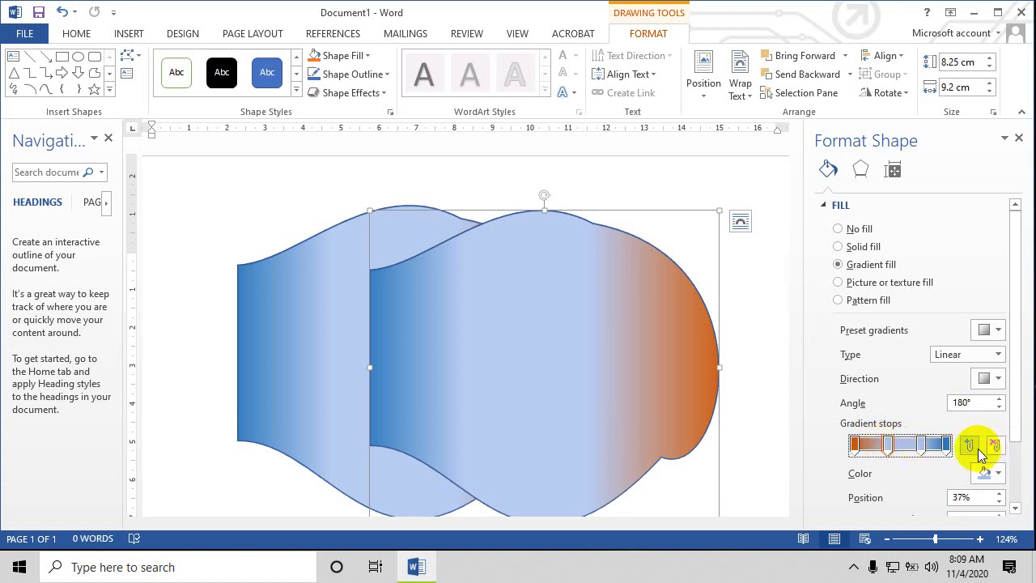
{"action": "left_click", "coordinate": [997, 474]}
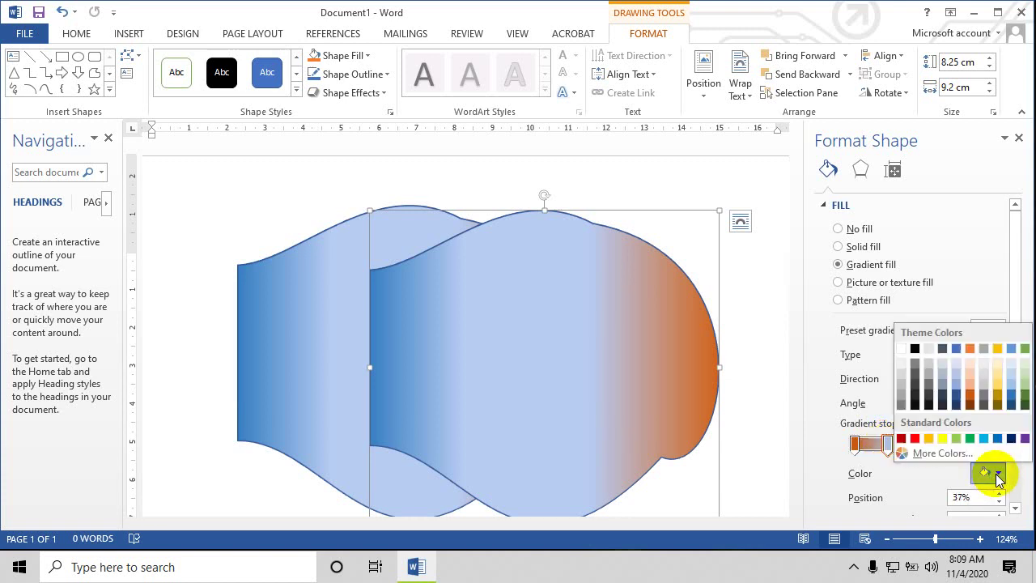
{"action": "left_click", "coordinate": [986, 399]}
{"action": "mouse_move", "coordinate": [591, 335]}
{"action": "left_mouse_down"}
{"action": "mouse_move", "coordinate": [596, 353]}
{"action": "mouse_move", "coordinate": [594, 344]}
{"action": "left_mouse_up"}
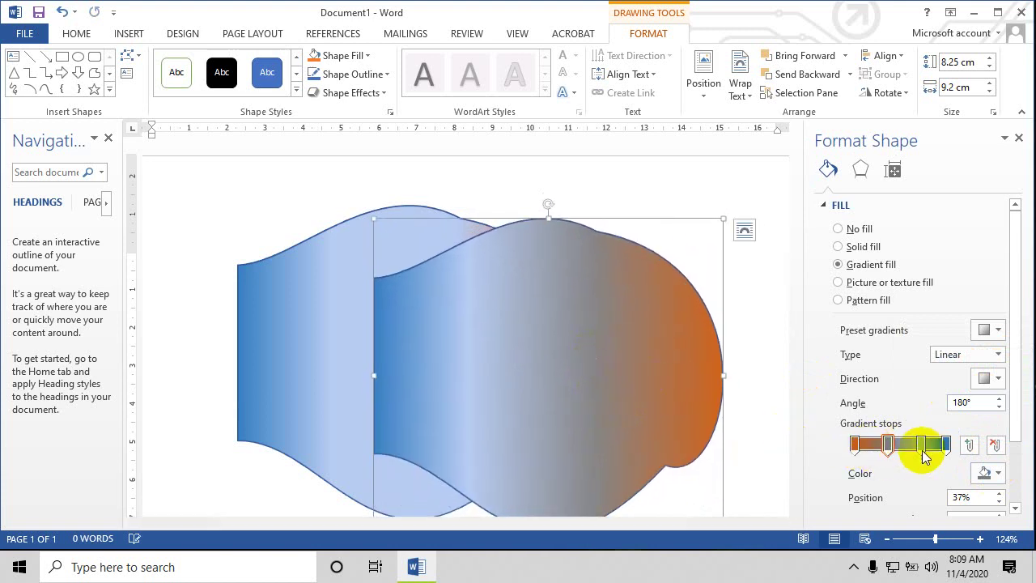
Change the 0% gradient stop to Light Blue and move the copy down and left
{"action": "left_click", "coordinate": [854, 444]}
{"action": "left_click", "coordinate": [989, 474]}
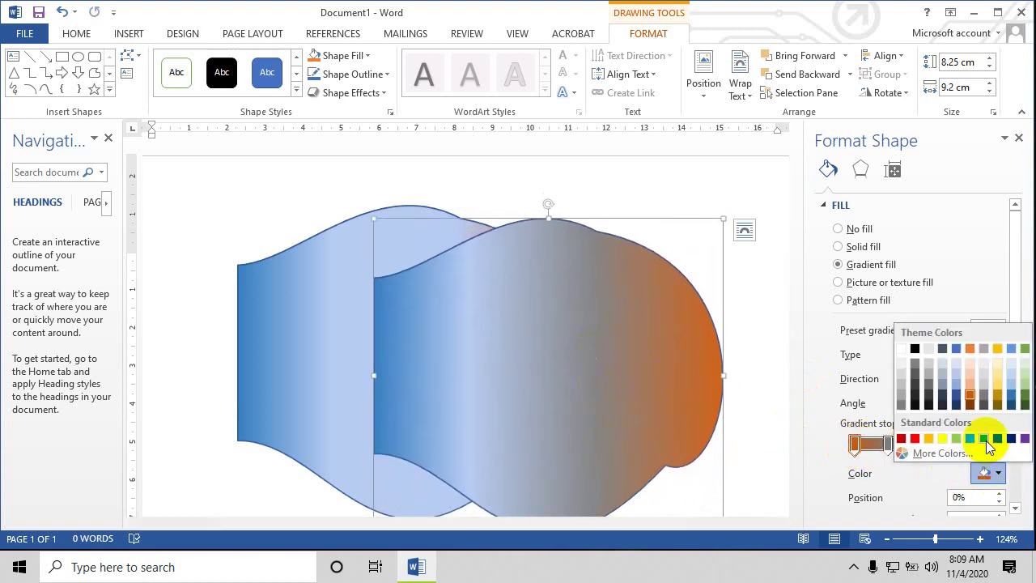
{"action": "left_click", "coordinate": [983, 438]}
{"action": "mouse_move", "coordinate": [579, 356]}
{"action": "left_mouse_down"}
{"action": "mouse_move", "coordinate": [507, 420]}
{"action": "mouse_move", "coordinate": [532, 407]}
{"action": "left_mouse_up"}
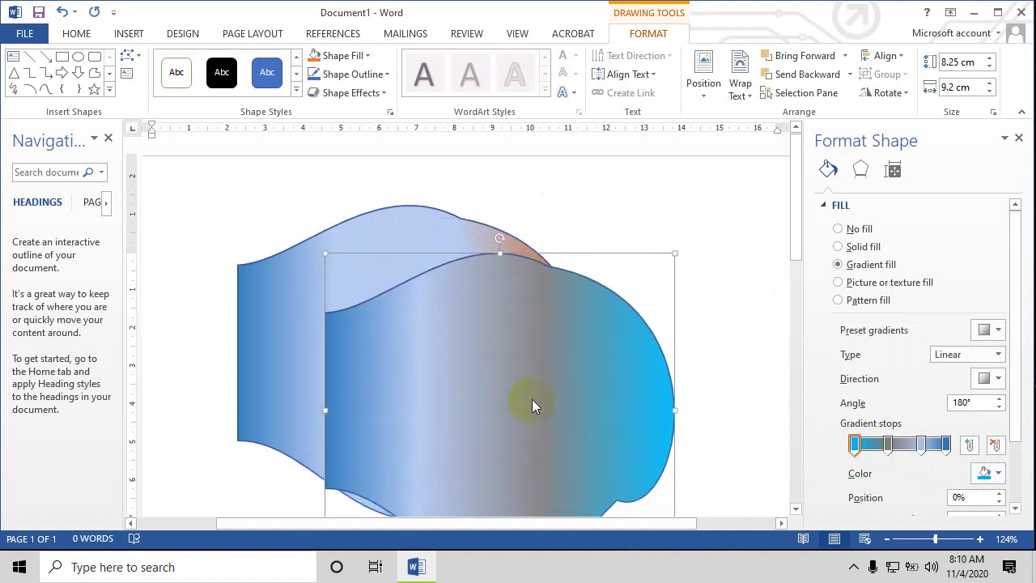
{"action": "scroll", "coordinate": [672, 328], "scroll_direction": "down", "scroll_amount": 3}
{"action": "scroll", "coordinate": [525, 296], "scroll_direction": "up", "scroll_amount": 2}
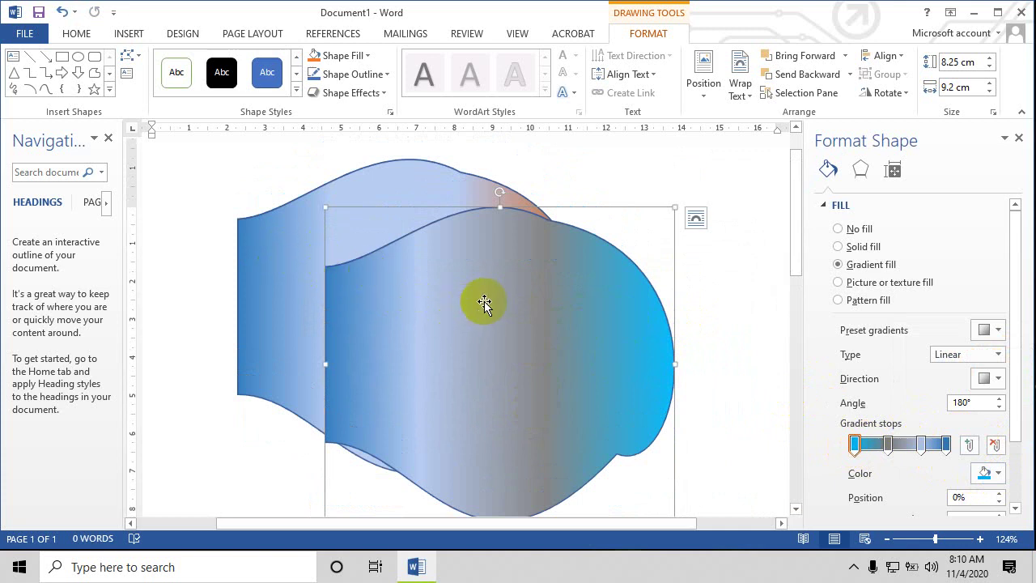
Open the copied panel's context menu and browse the Bring to Front, Send to Back and Wrap Text submenus
{"action": "right_click", "coordinate": [486, 306]}
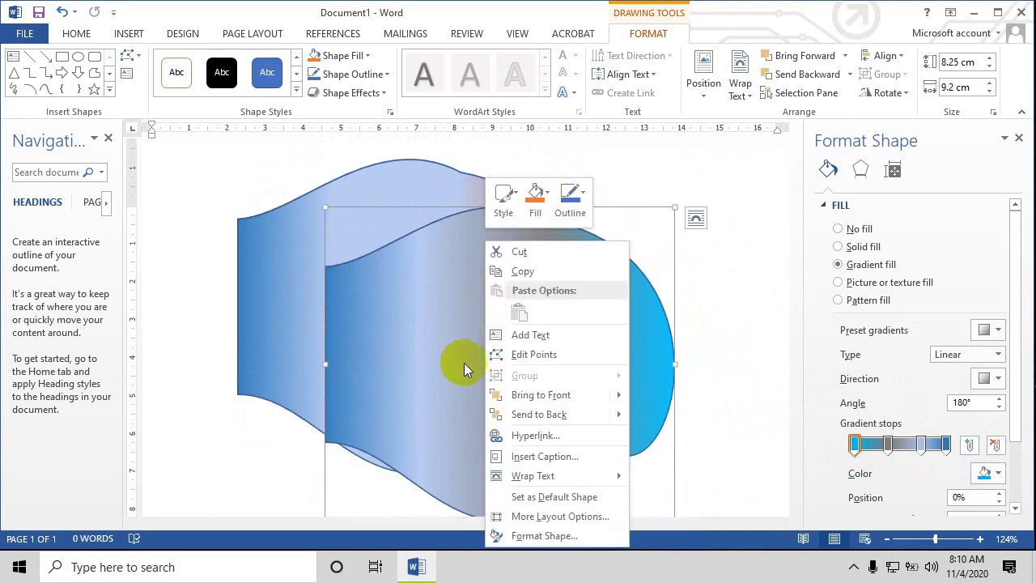
{"action": "mouse_move", "coordinate": [559, 395]}
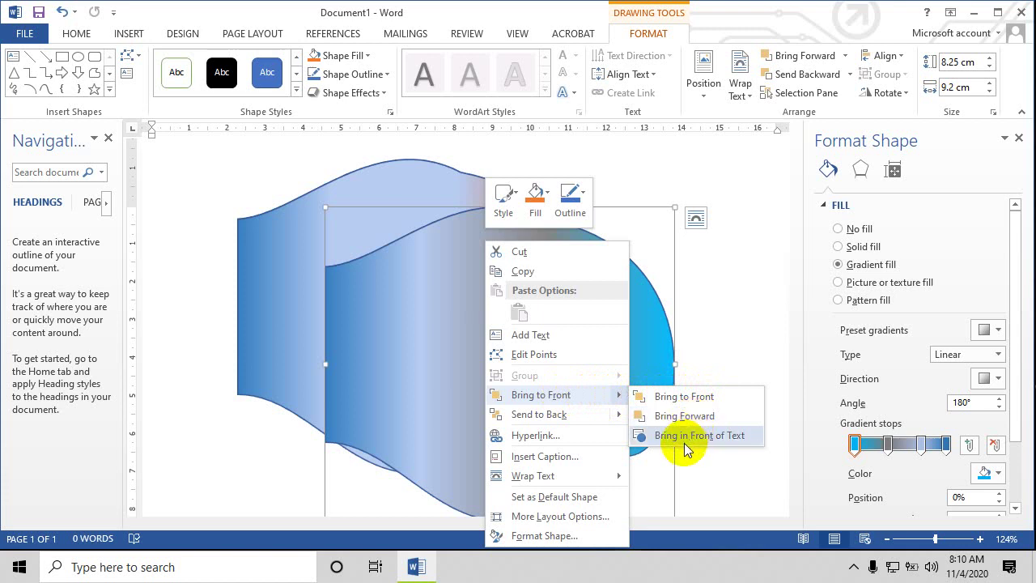
{"action": "mouse_move", "coordinate": [586, 415]}
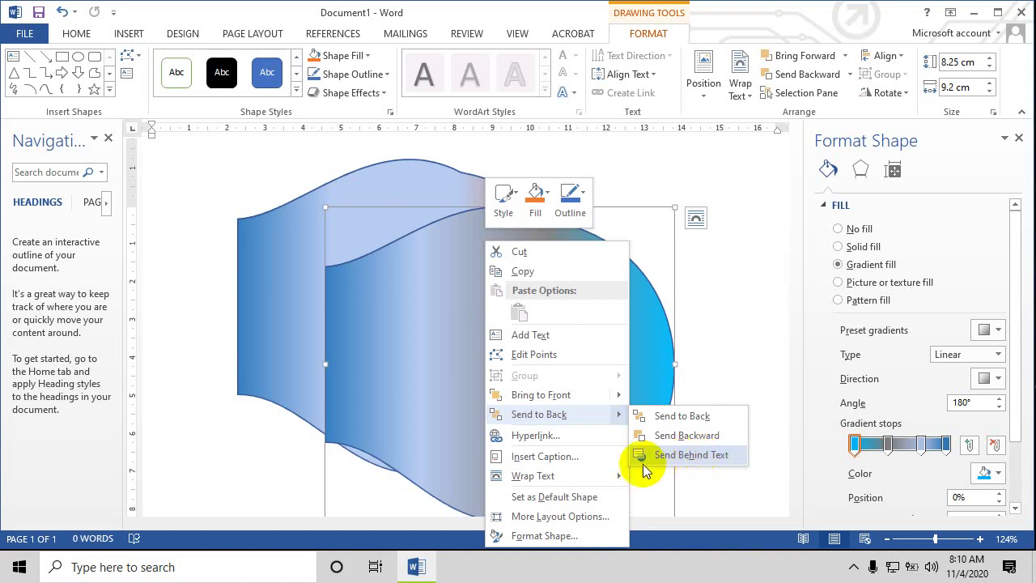
{"action": "mouse_move", "coordinate": [608, 484]}
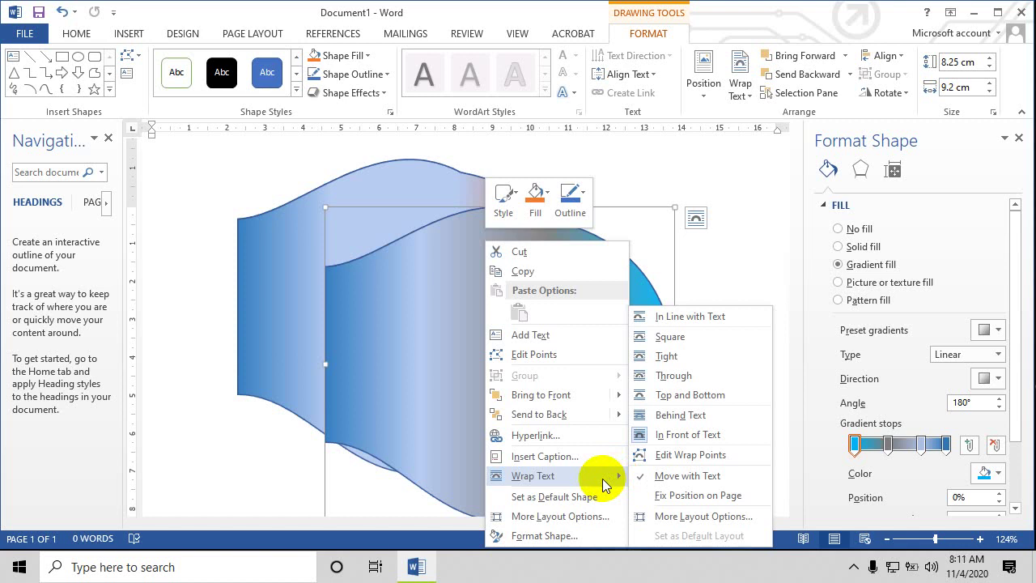
Open the Insert Hyperlink dialog for the light-blue panel and move it up out of the way
{"action": "left_click", "coordinate": [537, 444]}
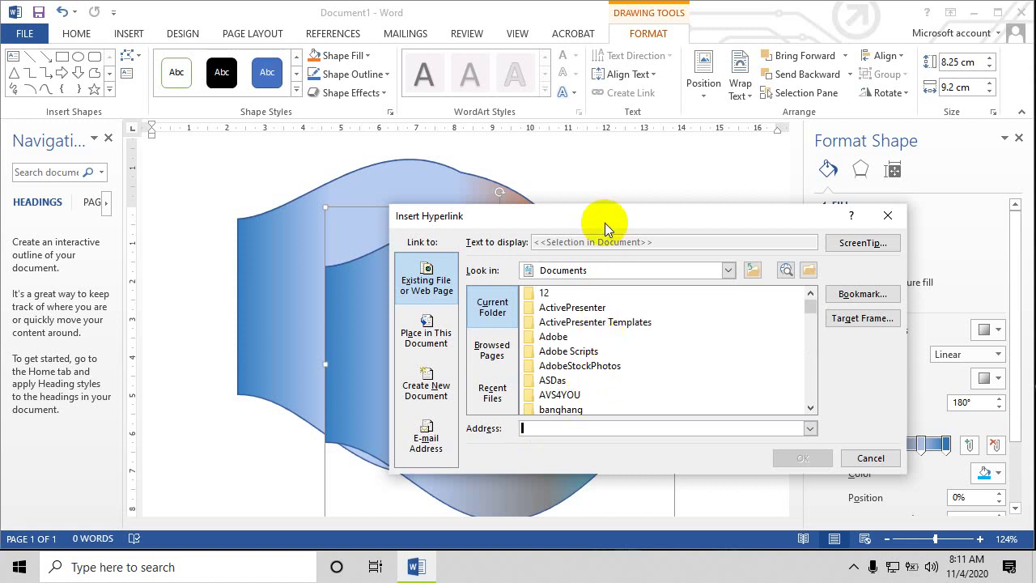
{"action": "left_click_drag", "start_coordinate": [606, 215], "coordinate": [620, 137]}
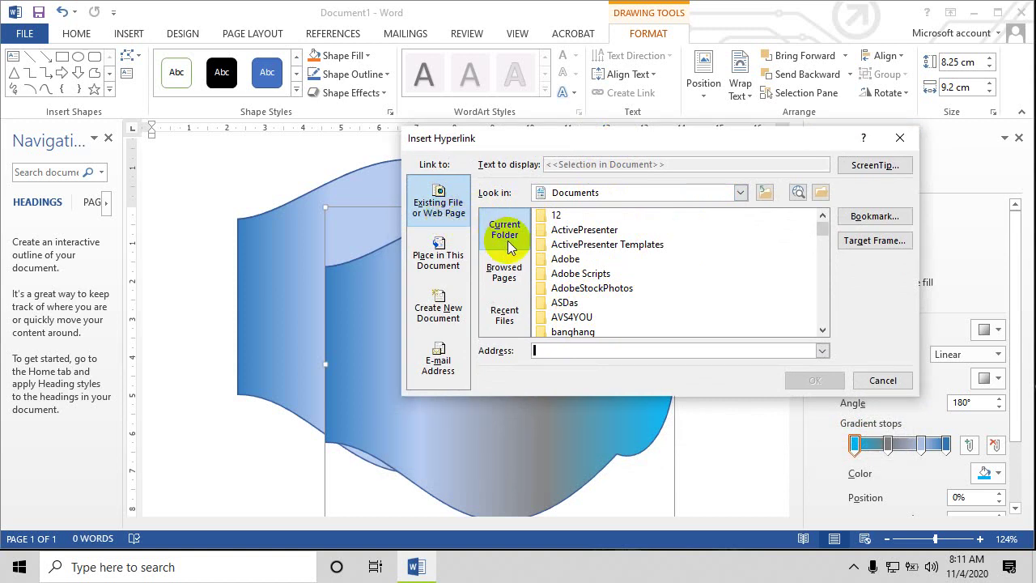
{"action": "left_click", "coordinate": [580, 288]}
{"action": "scroll", "coordinate": [590, 273], "scroll_direction": "down", "scroll_amount": 3}
{"action": "scroll", "coordinate": [615, 267], "scroll_direction": "up", "scroll_amount": 2}
Link the panel to the BAI TAP document in the Desktop's LINHTINH folder
{"action": "left_click", "coordinate": [740, 192]}
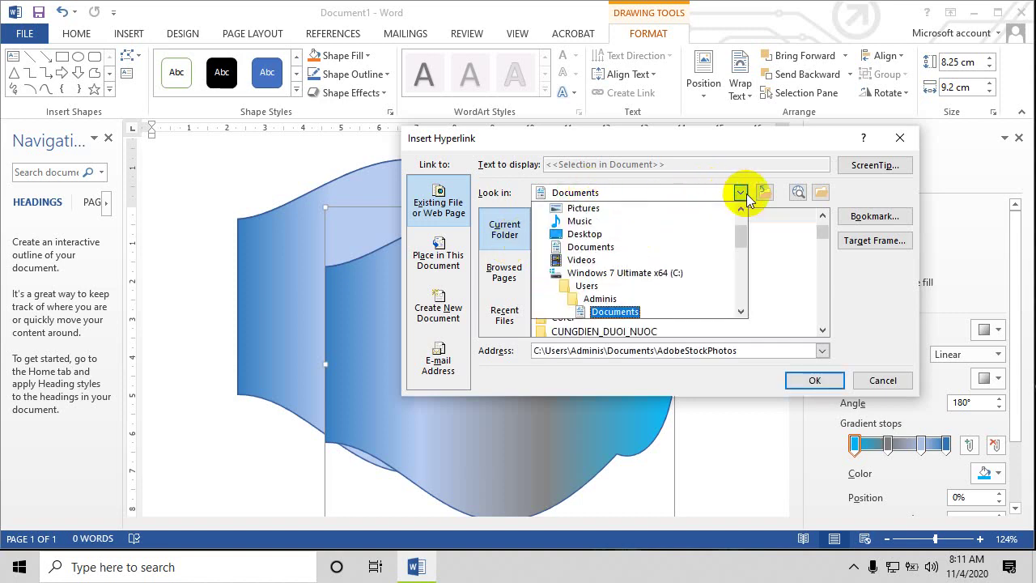
{"action": "left_click", "coordinate": [679, 234]}
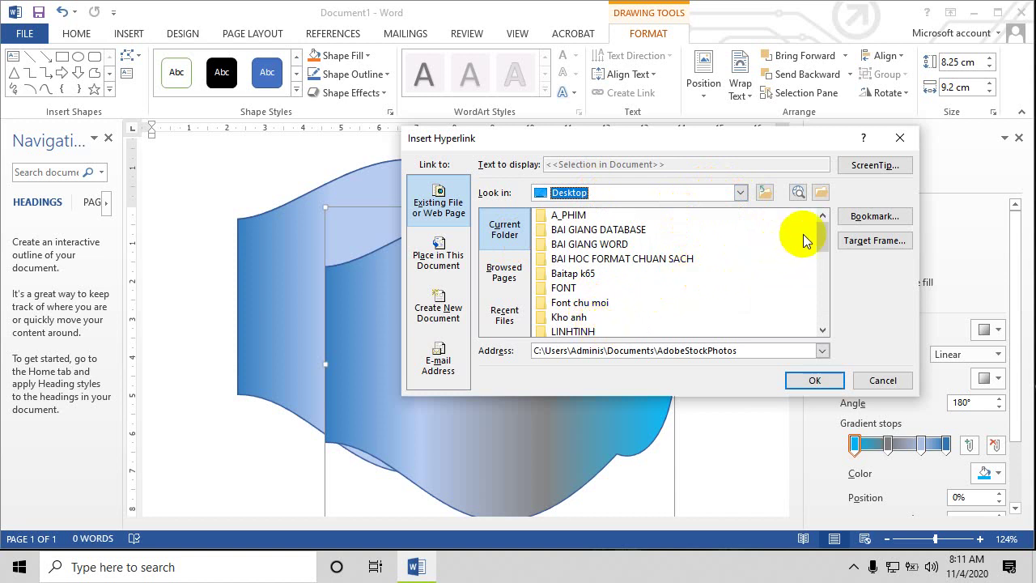
{"action": "left_click_drag", "start_coordinate": [822, 232], "coordinate": [820, 306]}
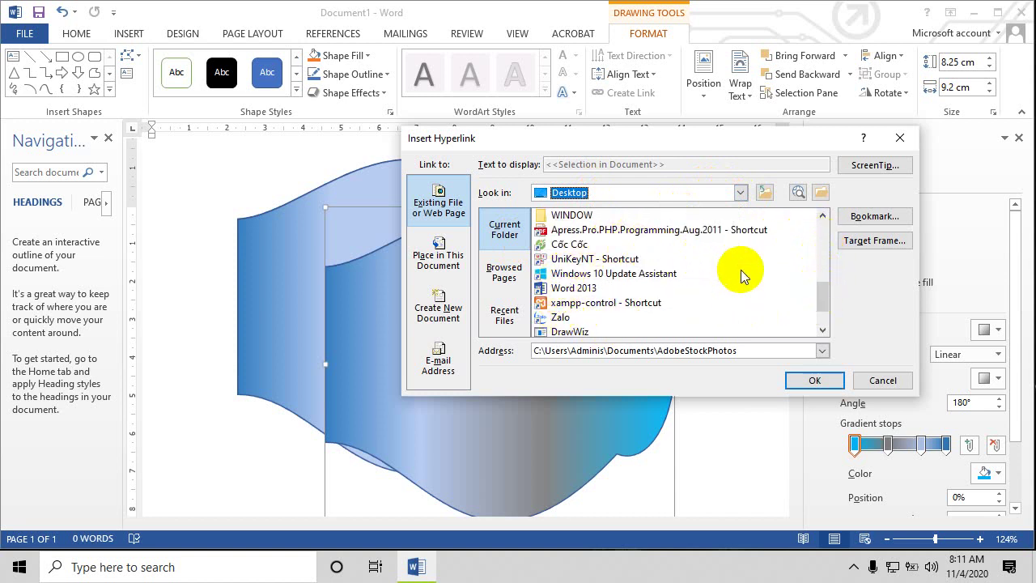
{"action": "mouse_move", "coordinate": [820, 293]}
{"action": "left_mouse_down"}
{"action": "mouse_move", "coordinate": [822, 304]}
{"action": "mouse_move", "coordinate": [815, 251]}
{"action": "left_mouse_up"}
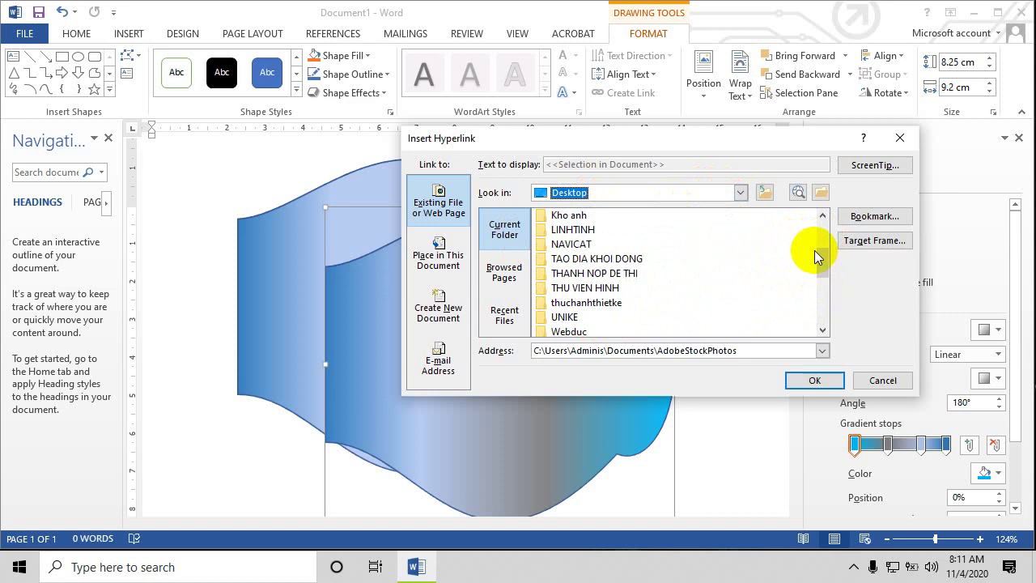
{"action": "double_click", "coordinate": [572, 229]}
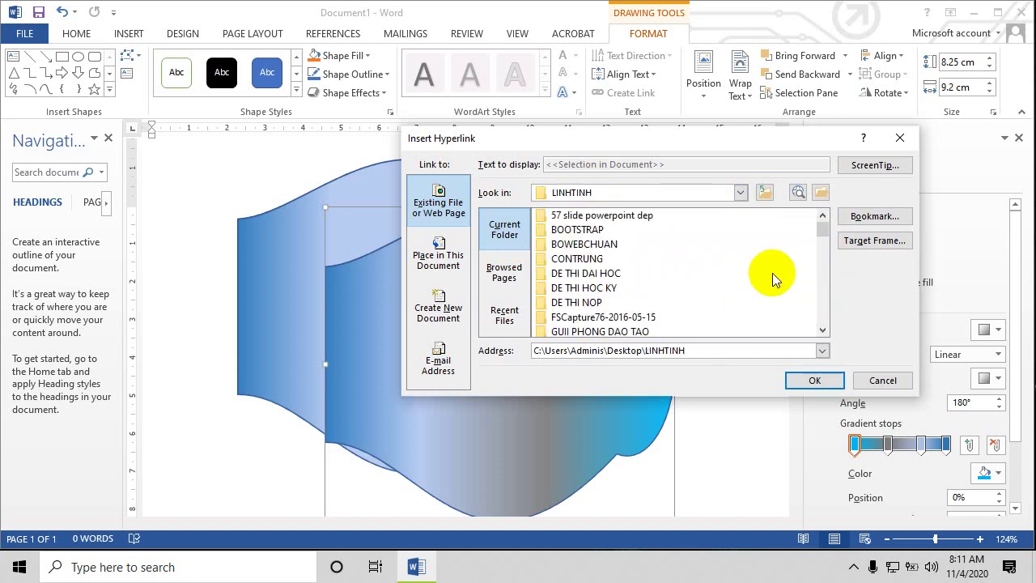
{"action": "left_click_drag", "start_coordinate": [821, 226], "coordinate": [821, 274]}
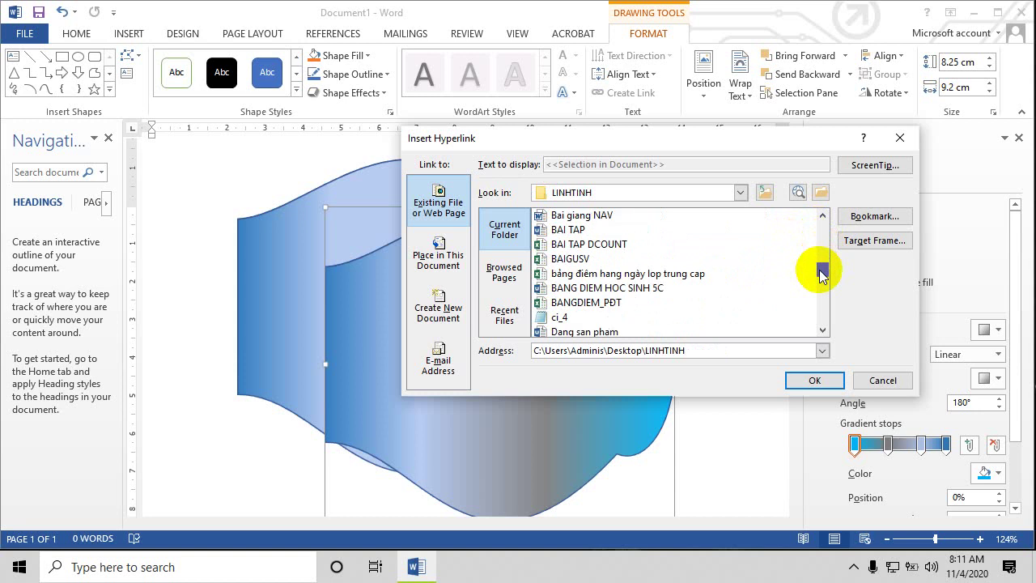
{"action": "left_click", "coordinate": [564, 231]}
{"action": "left_click", "coordinate": [812, 379]}
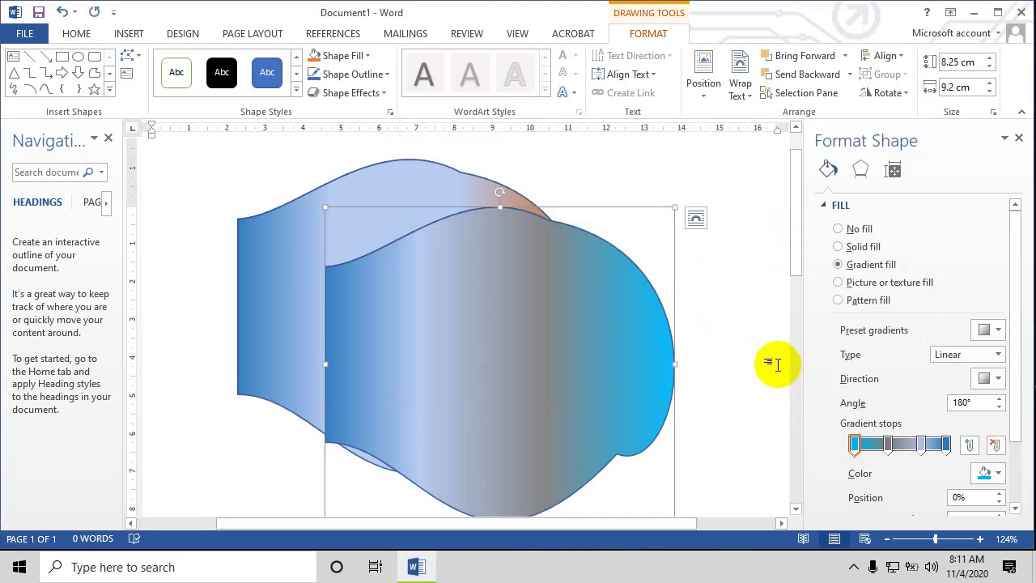
Shrink the grey-to-cyan shape to 6.96 cm high and move it over the blue shape
{"action": "left_click", "coordinate": [738, 323]}
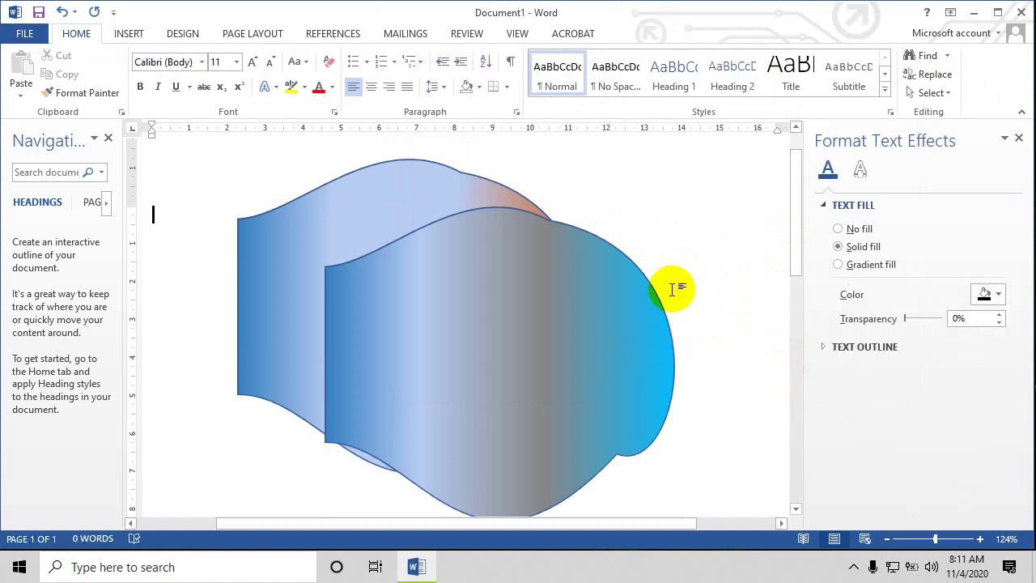
{"action": "left_click", "coordinate": [518, 343]}
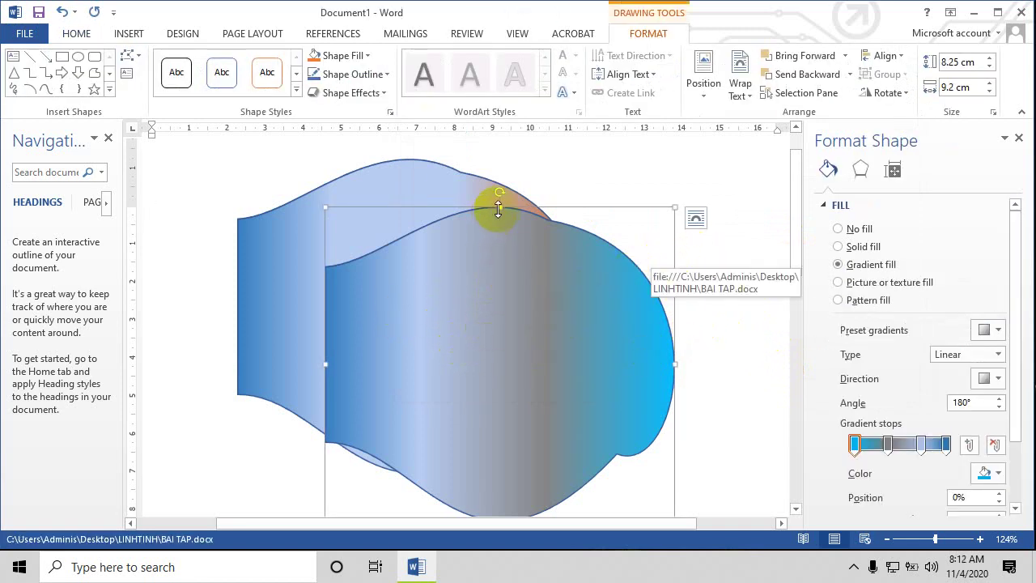
{"action": "left_click_drag", "start_coordinate": [498, 208], "coordinate": [496, 255]}
{"action": "mouse_move", "coordinate": [505, 347]}
{"action": "left_mouse_down"}
{"action": "mouse_move", "coordinate": [542, 268]}
{"action": "mouse_move", "coordinate": [555, 274]}
{"action": "left_mouse_up"}
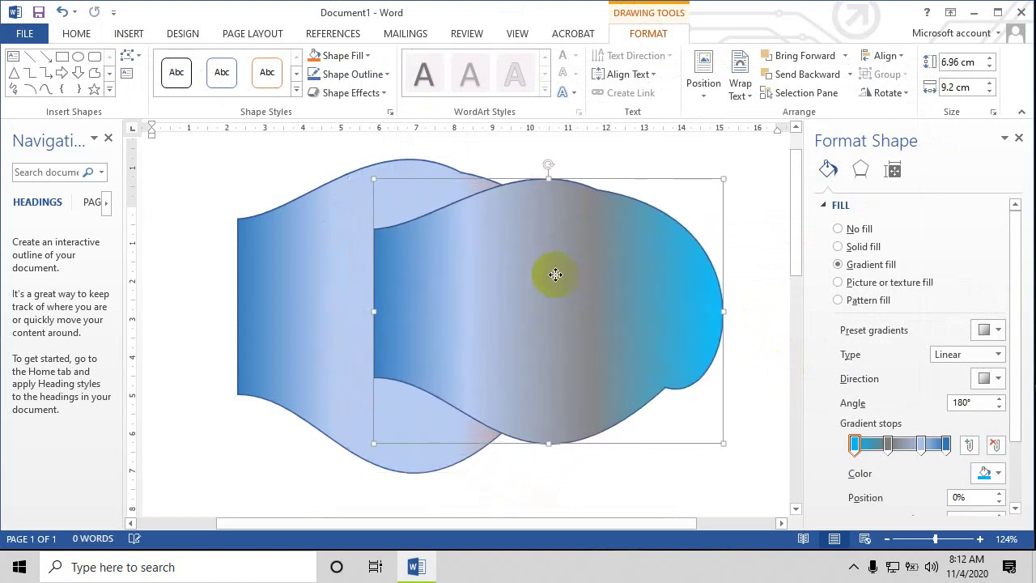
Nudge the grey-to-cyan shape into place and bring up its Send to Back layering options
{"action": "left_click", "coordinate": [268, 307]}
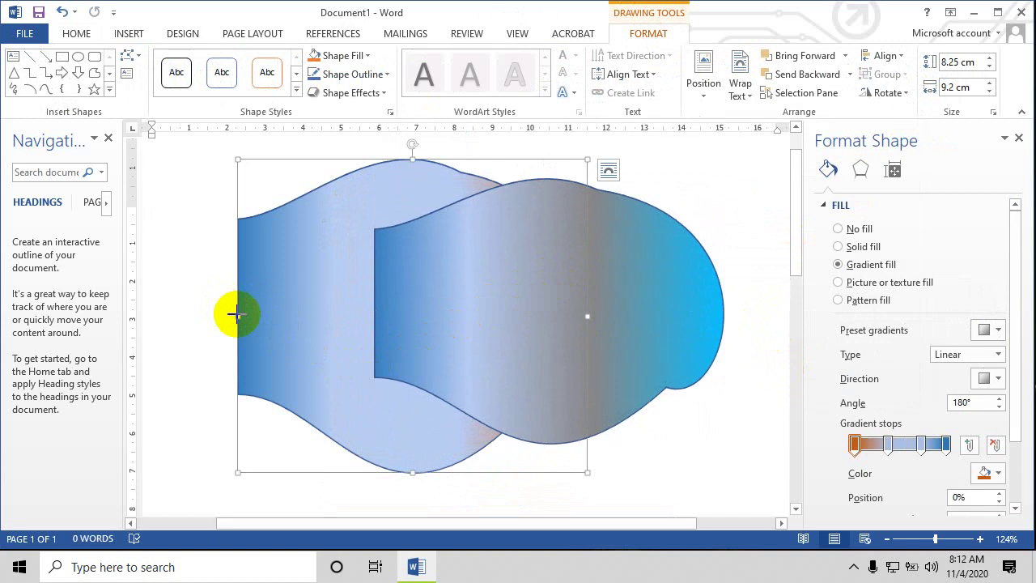
{"action": "left_click_drag", "start_coordinate": [495, 297], "coordinate": [496, 307]}
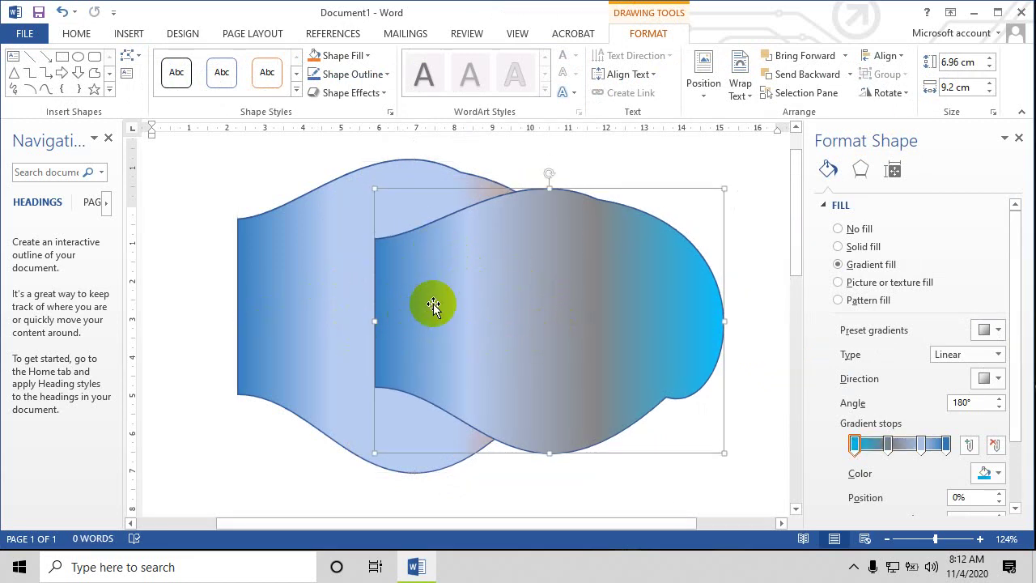
{"action": "scroll", "coordinate": [536, 273], "scroll_direction": "down", "scroll_amount": 3}
{"action": "scroll", "coordinate": [435, 289], "scroll_direction": "up", "scroll_amount": 3}
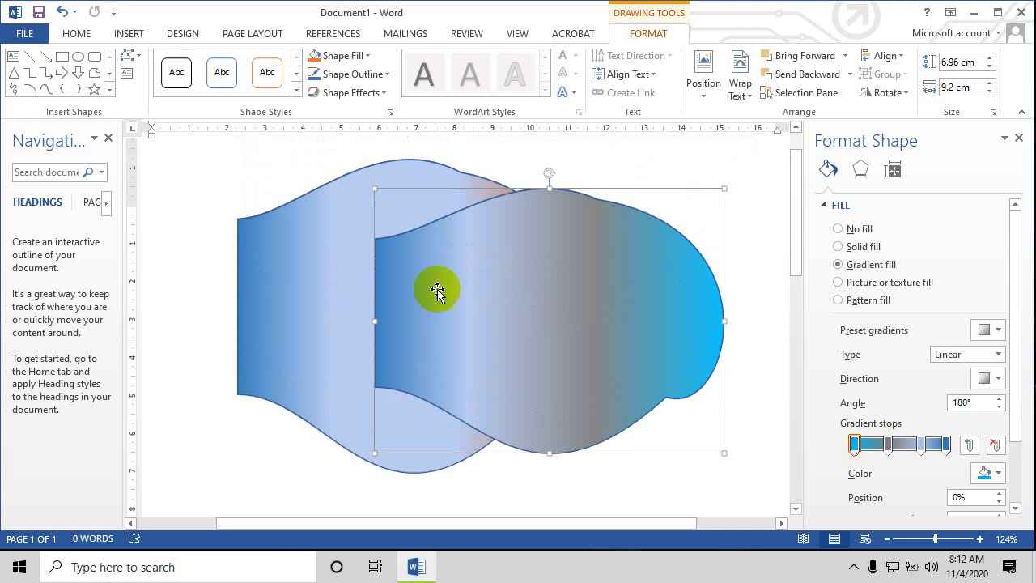
{"action": "right_click", "coordinate": [539, 324]}
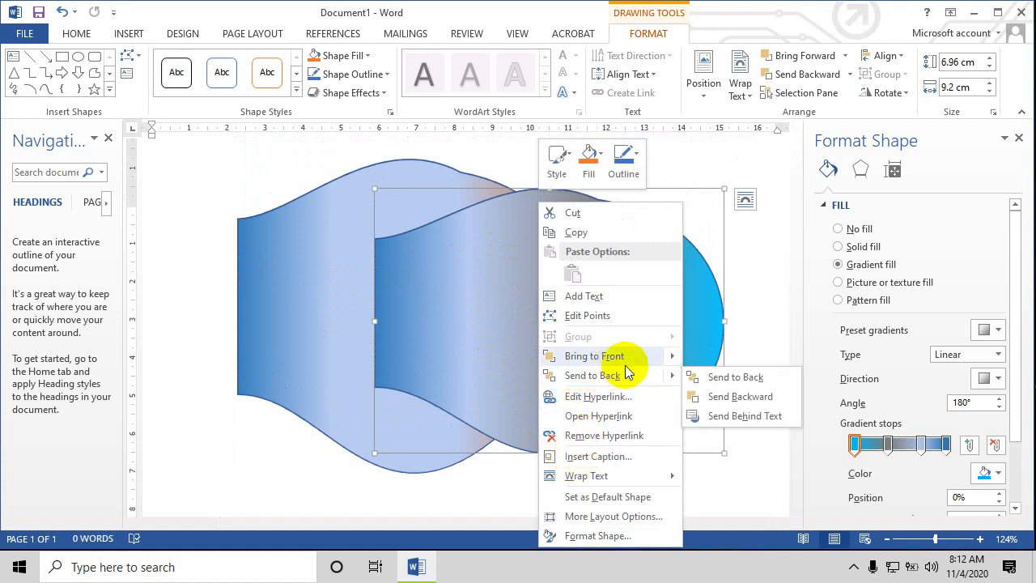
{"action": "mouse_move", "coordinate": [635, 361]}
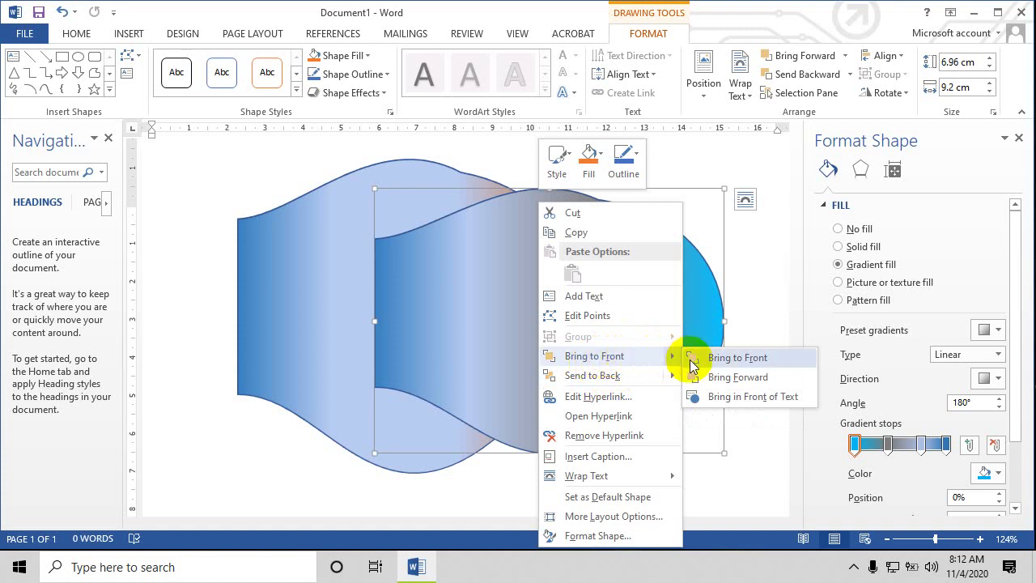
Send the cyan shape to back, then shift the blue shape right and stretch it to 8.74 cm tall
{"action": "mouse_move", "coordinate": [654, 375]}
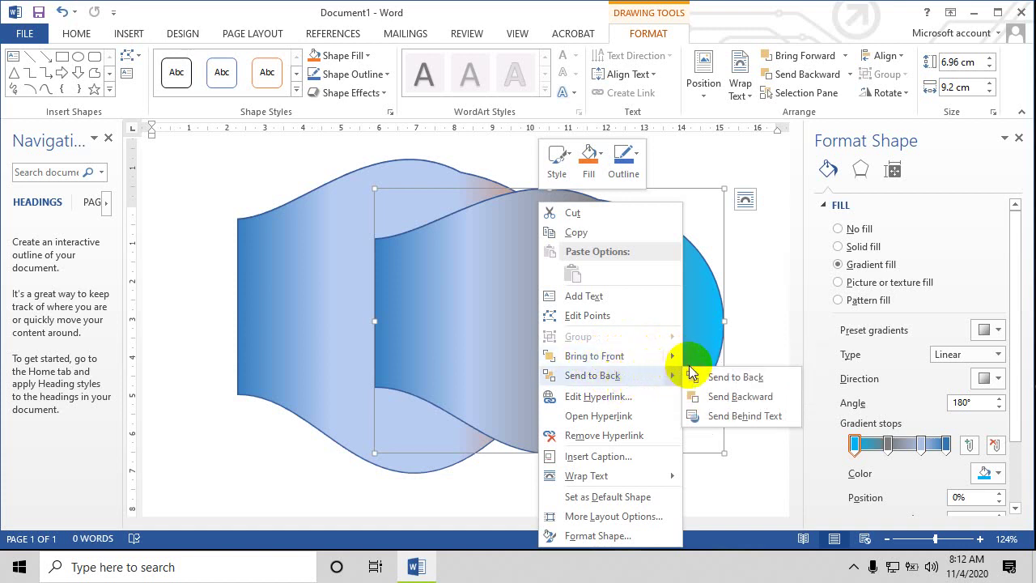
{"action": "left_click", "coordinate": [723, 376]}
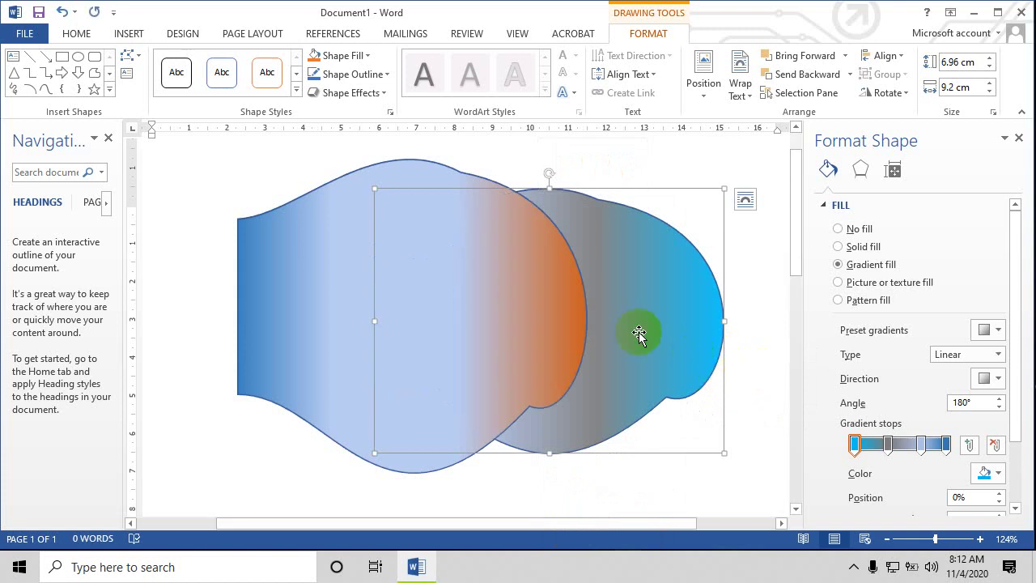
{"action": "left_click", "coordinate": [294, 296]}
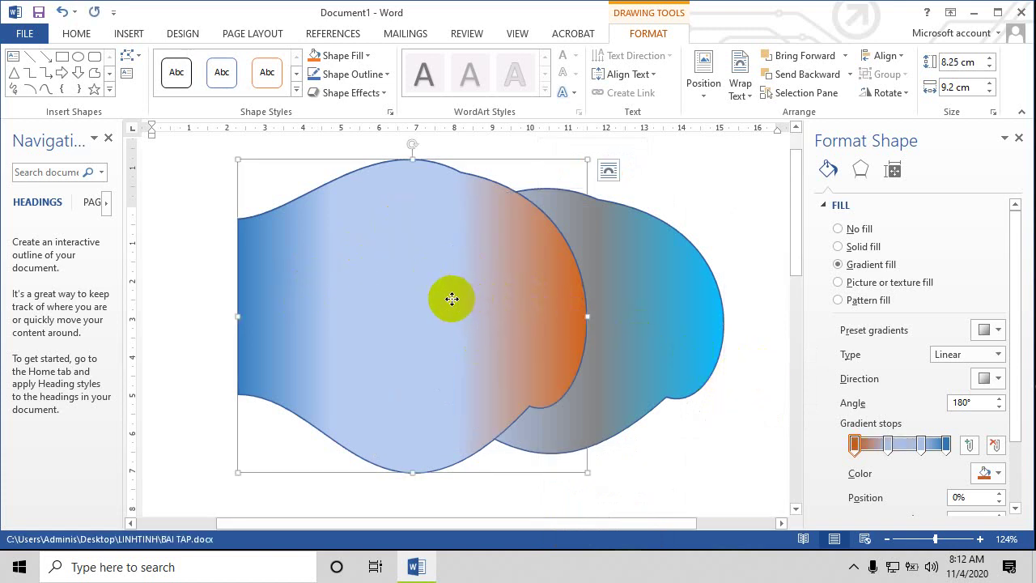
{"action": "left_click_drag", "start_coordinate": [451, 299], "coordinate": [484, 312]}
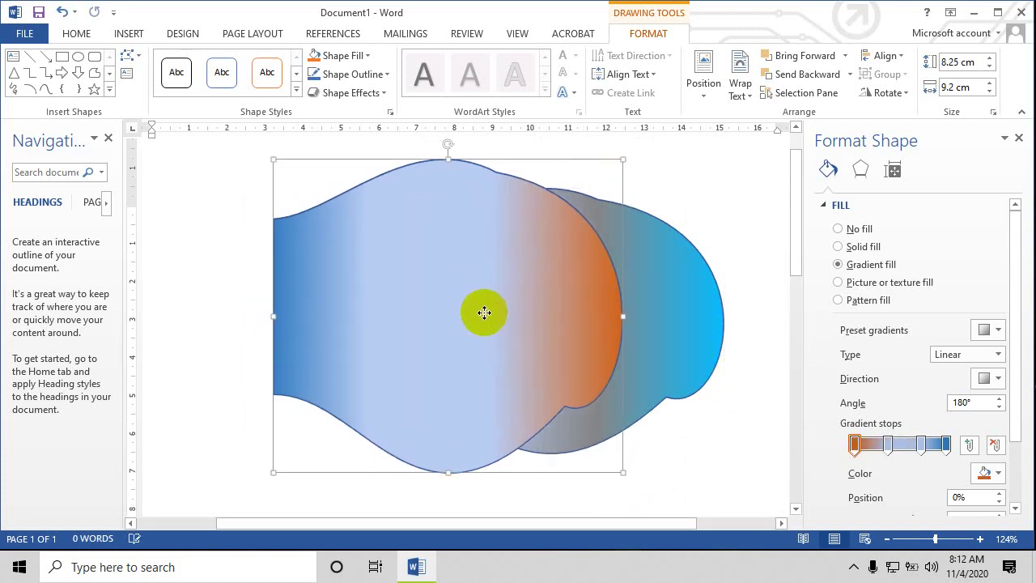
{"action": "left_click_drag", "start_coordinate": [539, 324], "coordinate": [518, 325]}
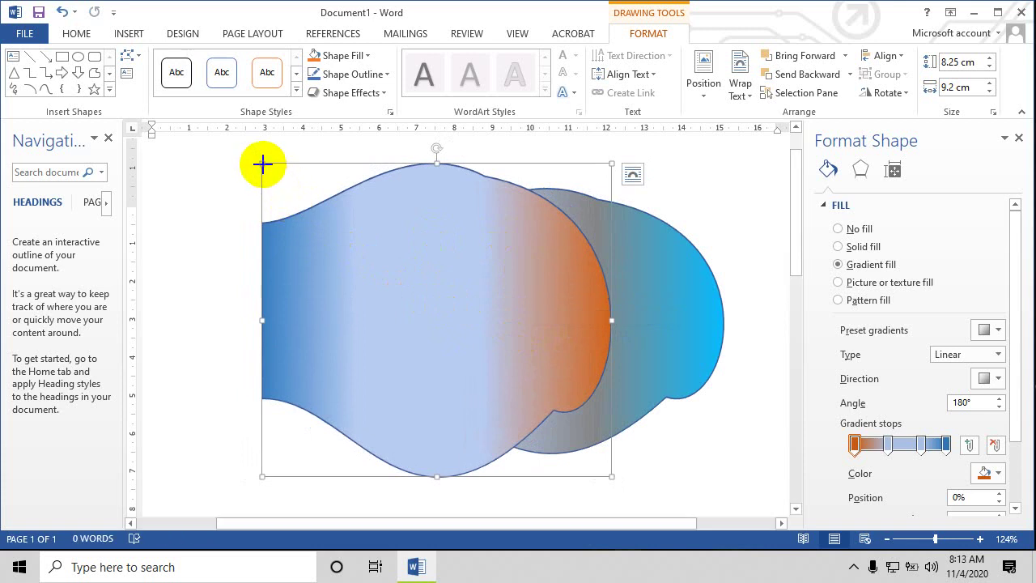
{"action": "left_click_drag", "start_coordinate": [262, 164], "coordinate": [266, 168]}
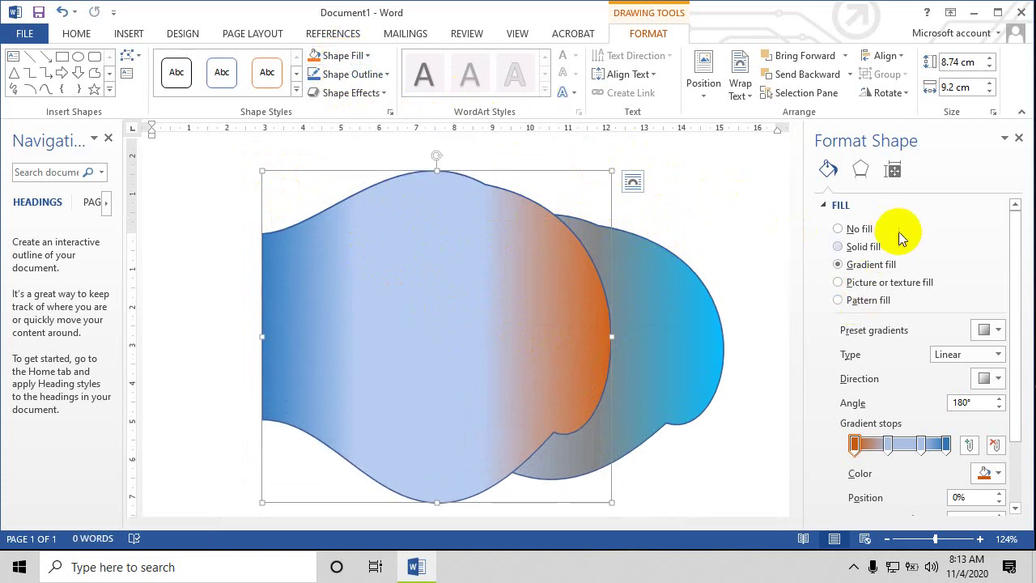
Show the blue-to-orange shape's full Line settings via Shape Outline > Dashes > More Lines
{"action": "left_click", "coordinate": [356, 76]}
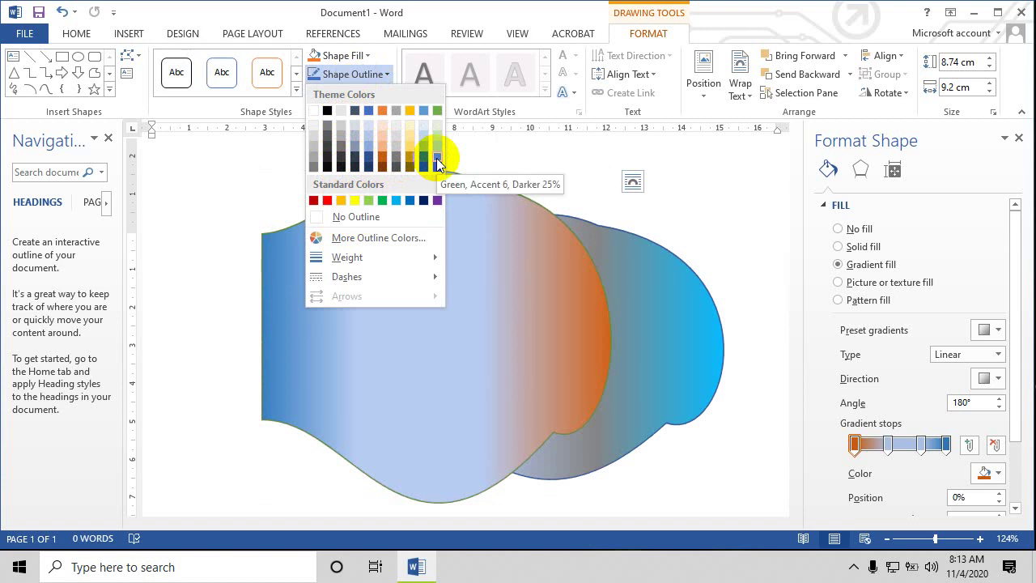
{"action": "mouse_move", "coordinate": [364, 257]}
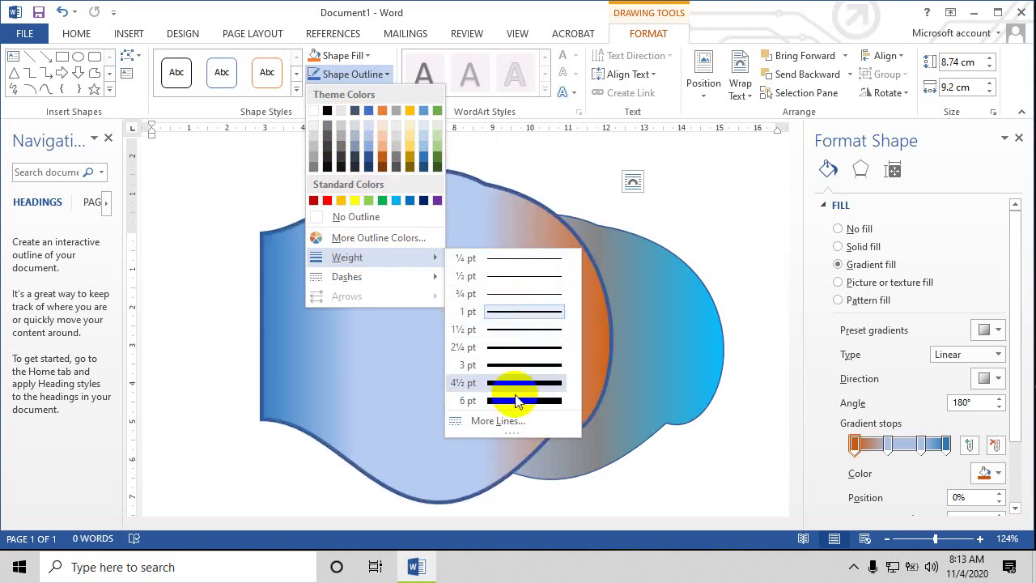
{"action": "mouse_move", "coordinate": [398, 282]}
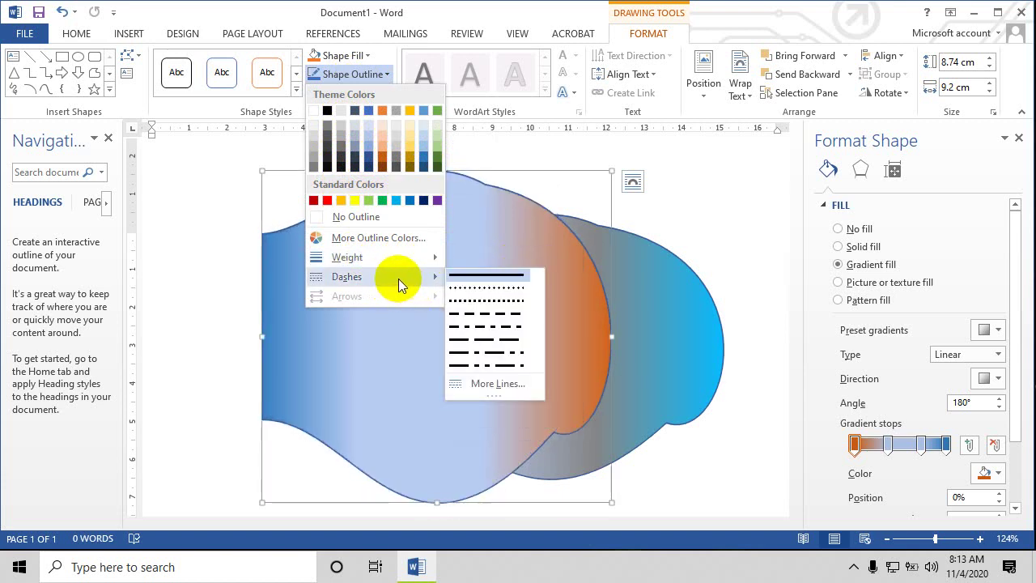
{"action": "left_click", "coordinate": [485, 386]}
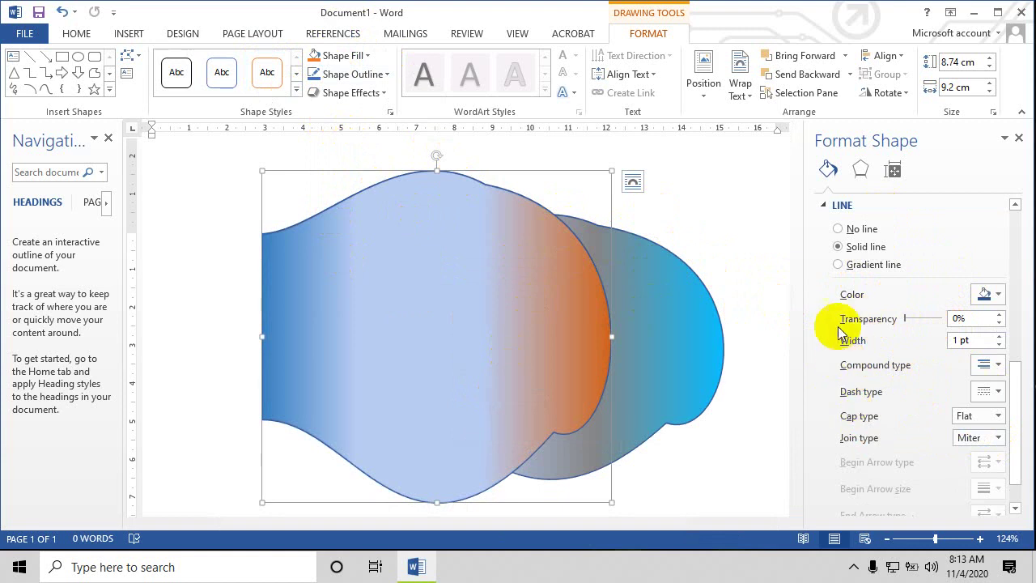
{"action": "left_click", "coordinate": [594, 317]}
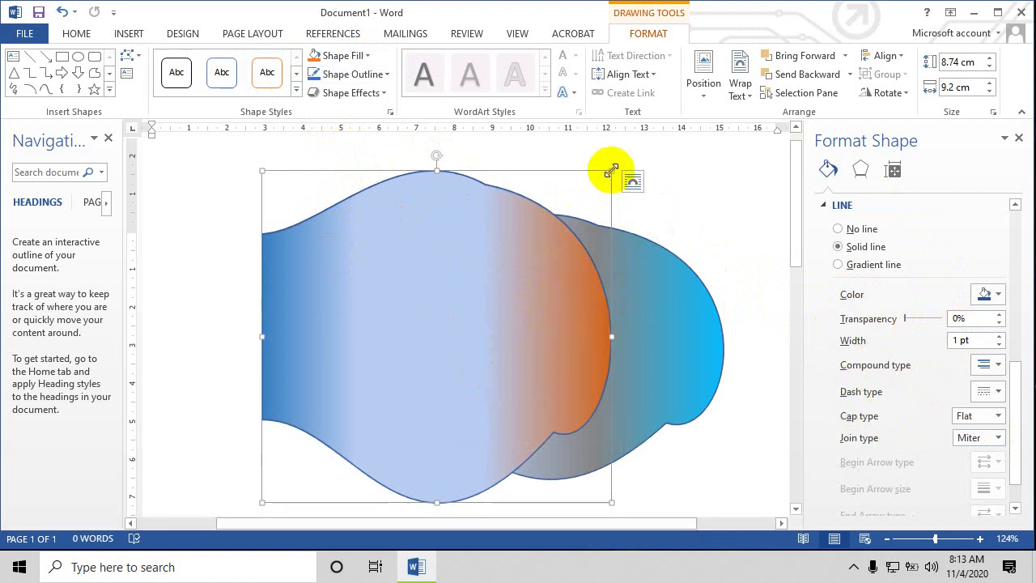
Shrink the front shape, move it up-left, and begin point-editing its top and lower-right vertices
{"action": "left_click_drag", "start_coordinate": [611, 170], "coordinate": [516, 262]}
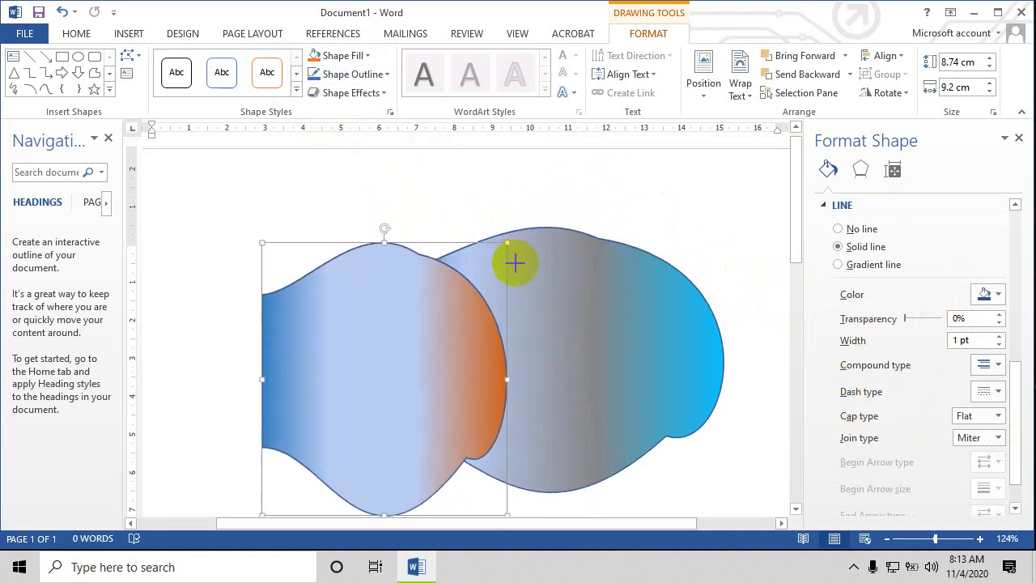
{"action": "left_click_drag", "start_coordinate": [428, 381], "coordinate": [404, 305]}
{"action": "right_click", "coordinate": [405, 306]}
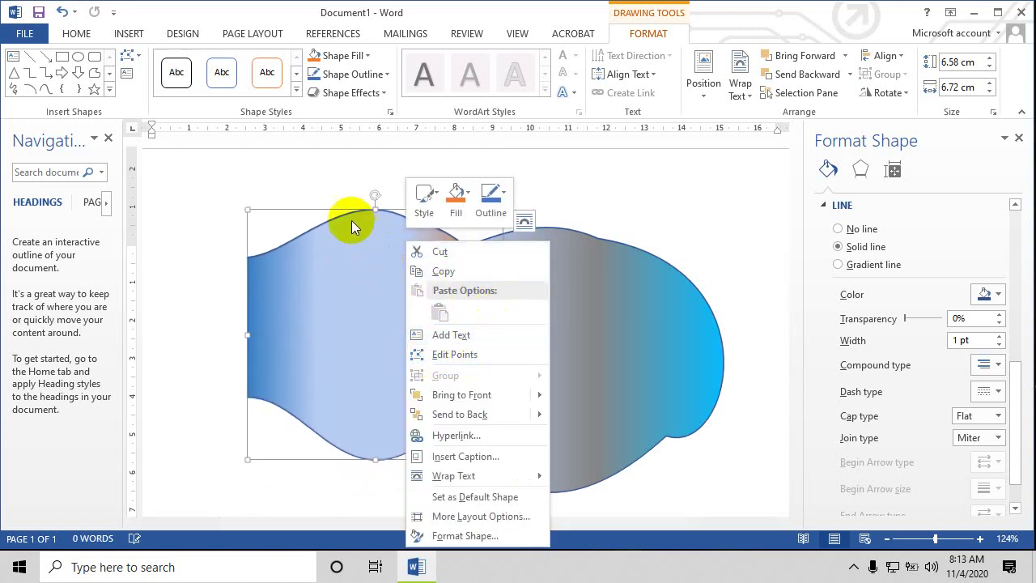
{"action": "left_click", "coordinate": [450, 357]}
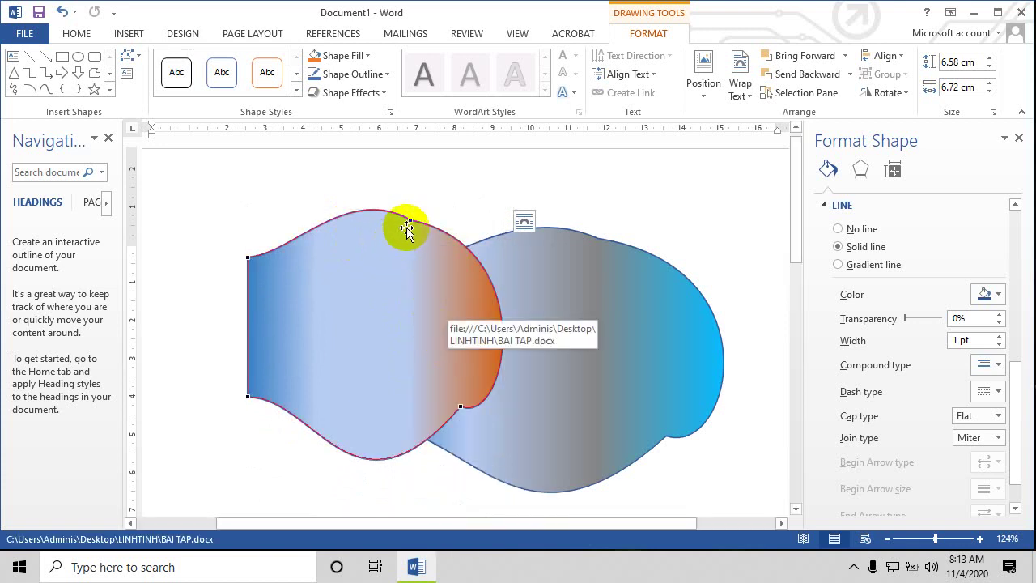
{"action": "mouse_move", "coordinate": [408, 218]}
{"action": "left_mouse_down"}
{"action": "mouse_move", "coordinate": [426, 197]}
{"action": "mouse_move", "coordinate": [415, 179]}
{"action": "left_mouse_up"}
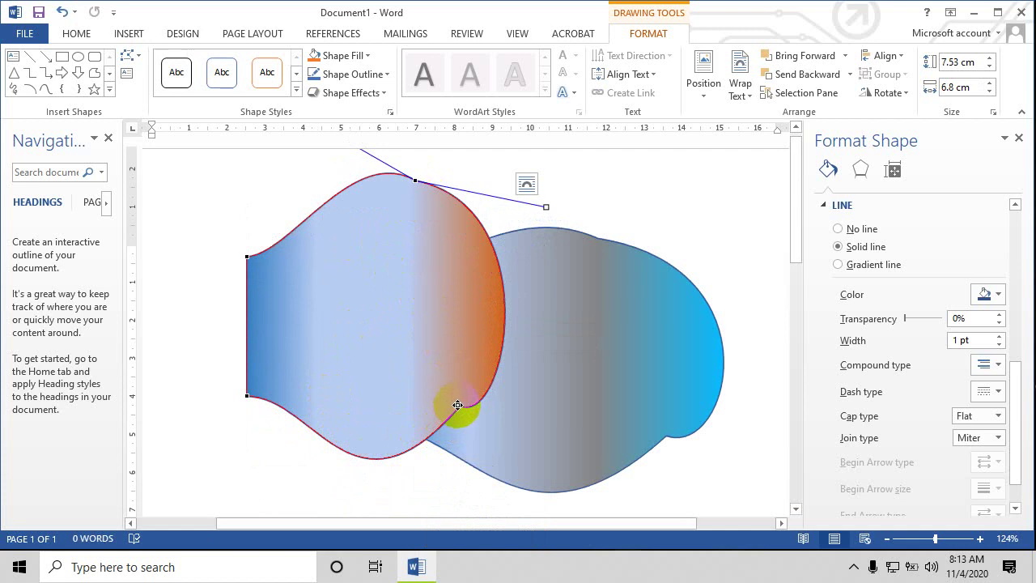
{"action": "left_click_drag", "start_coordinate": [457, 404], "coordinate": [486, 422]}
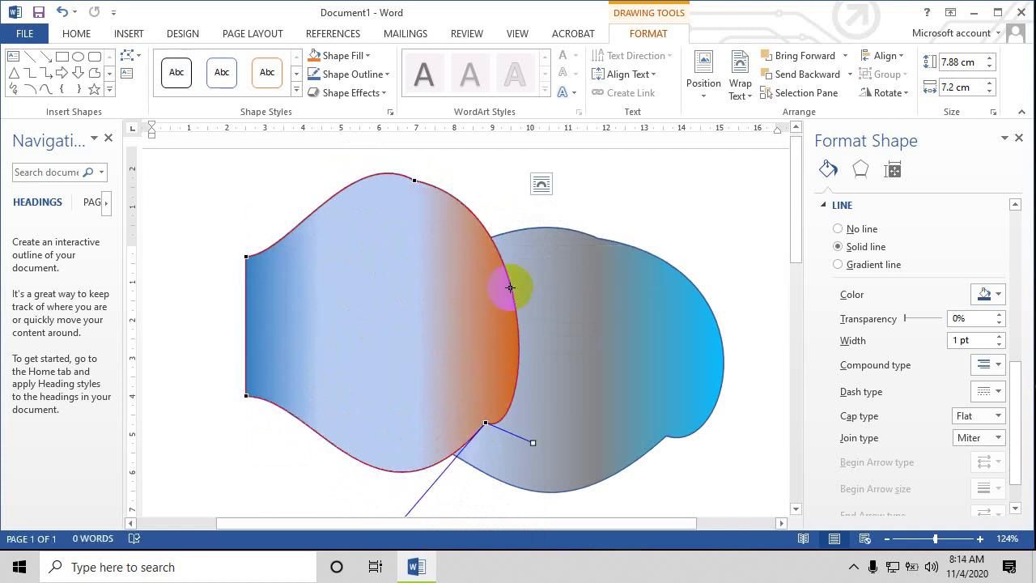
Bend the upper-right and diagonal edges outward and smooth the top into a wide irregular blob
{"action": "left_click", "coordinate": [481, 222]}
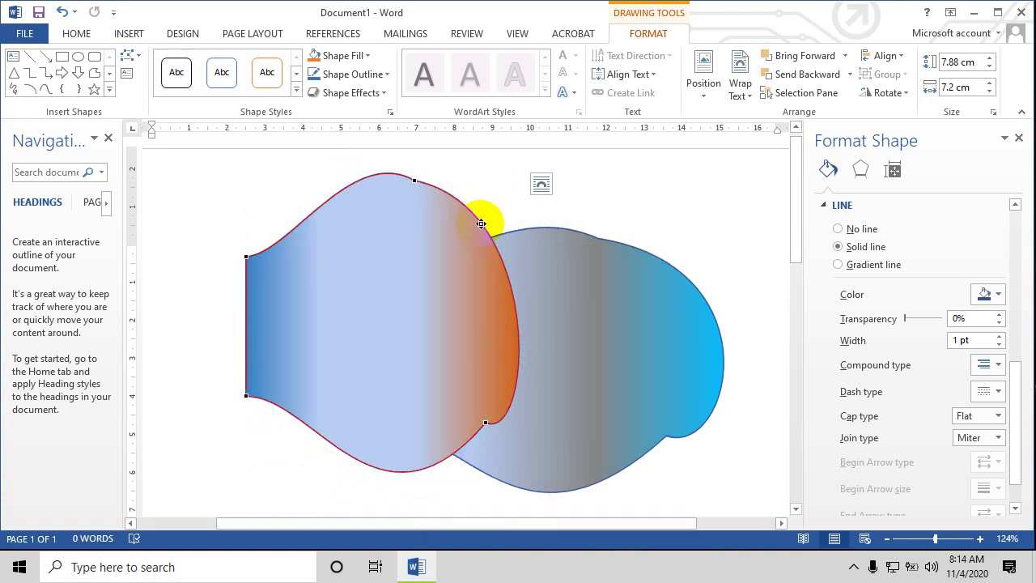
{"action": "left_click_drag", "start_coordinate": [481, 223], "coordinate": [678, 242]}
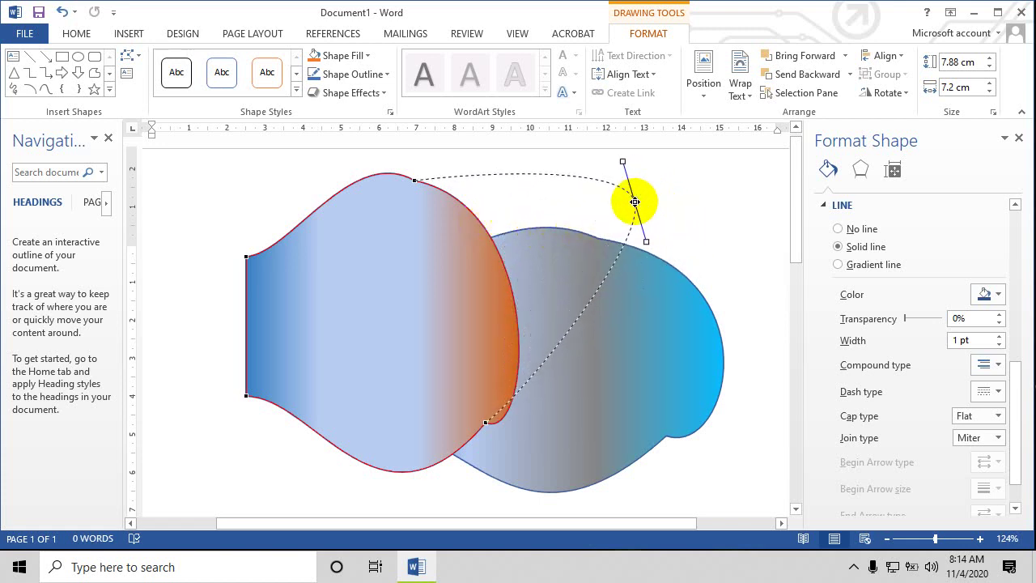
{"action": "left_click_drag", "start_coordinate": [678, 241], "coordinate": [634, 201]}
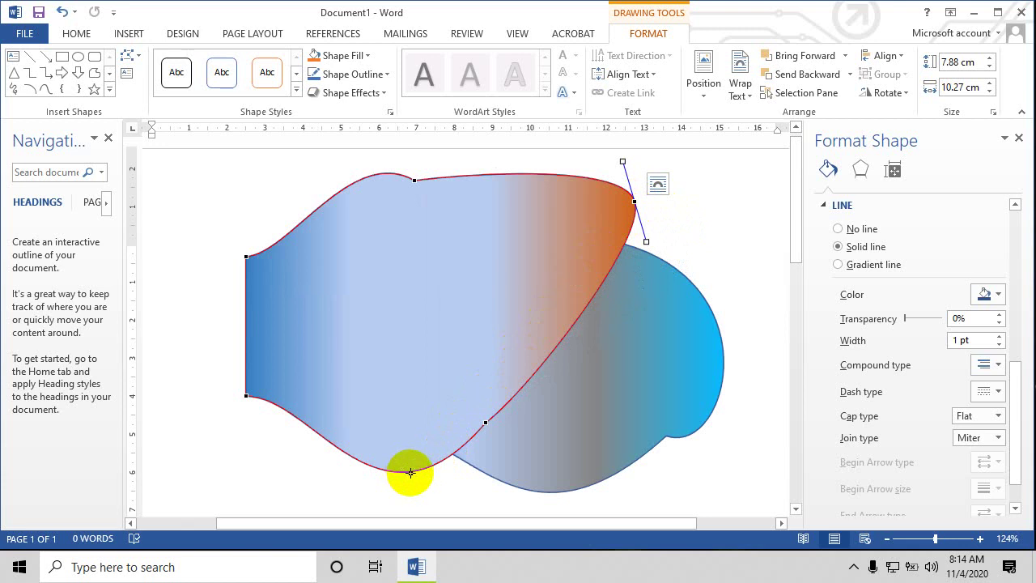
{"action": "left_click_drag", "start_coordinate": [411, 473], "coordinate": [386, 421]}
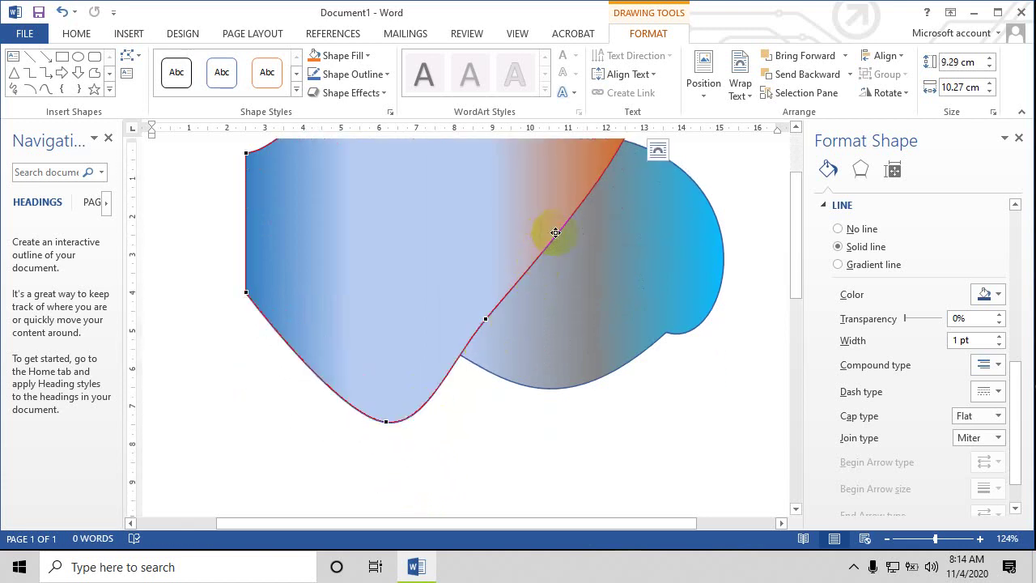
{"action": "left_click_drag", "start_coordinate": [555, 233], "coordinate": [650, 263]}
{"action": "scroll", "coordinate": [556, 294], "scroll_direction": "up", "scroll_amount": 3}
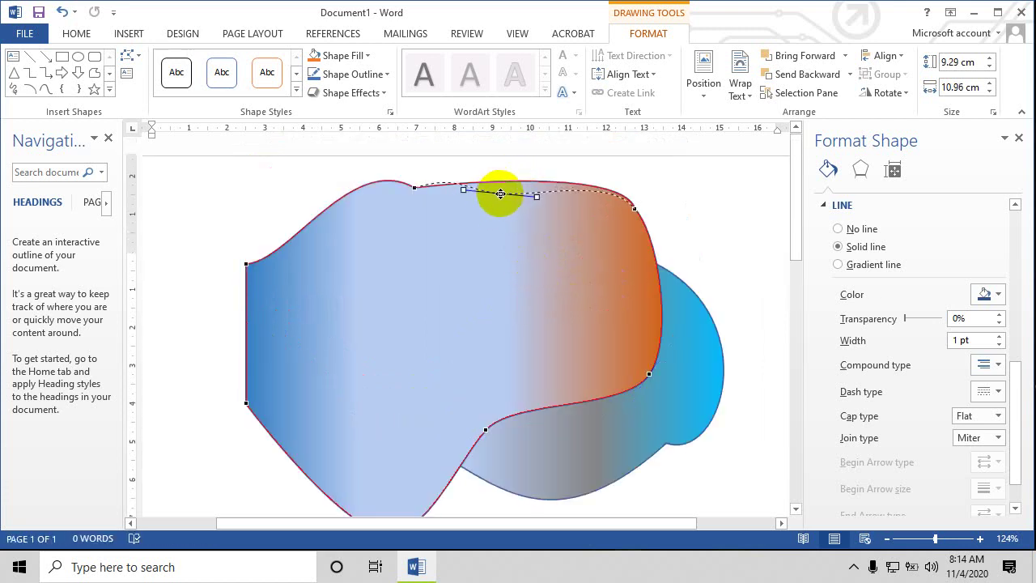
{"action": "left_click_drag", "start_coordinate": [502, 189], "coordinate": [500, 194]}
{"action": "left_click_drag", "start_coordinate": [414, 186], "coordinate": [364, 191]}
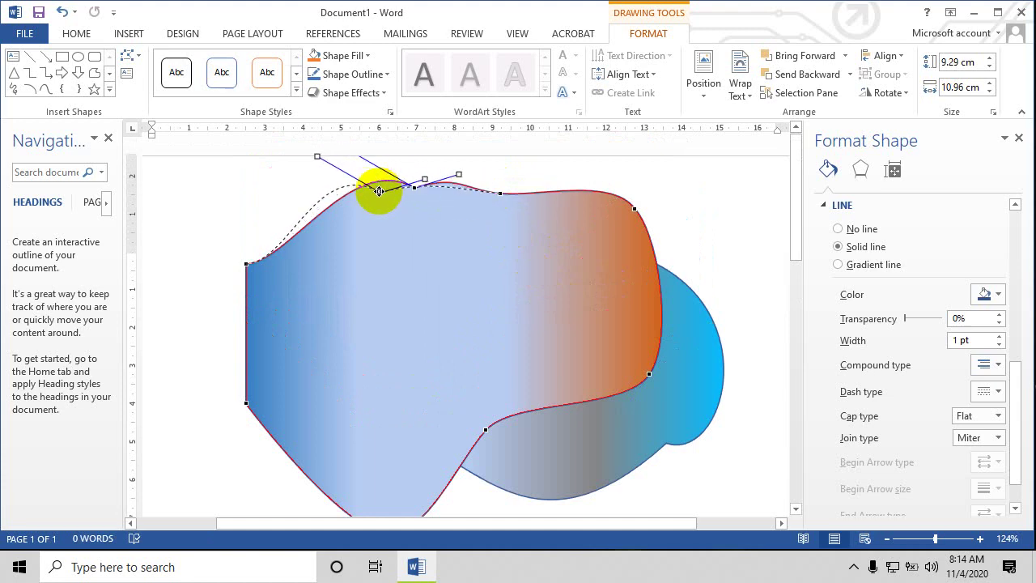
{"action": "left_click", "coordinate": [715, 229]}
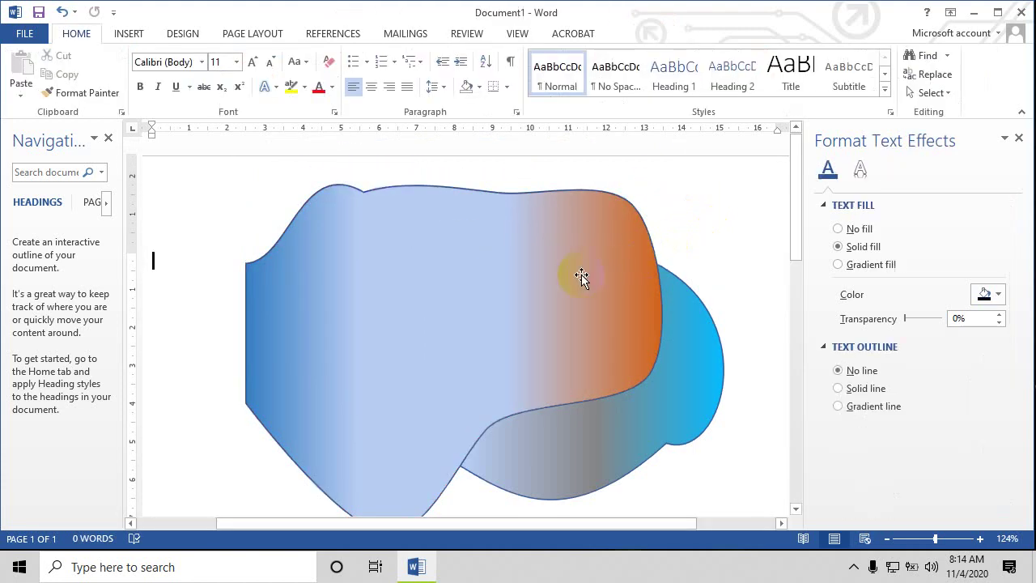
Delete the reshaped front shape and the remaining cyan panel shape
{"action": "left_click", "coordinate": [508, 291]}
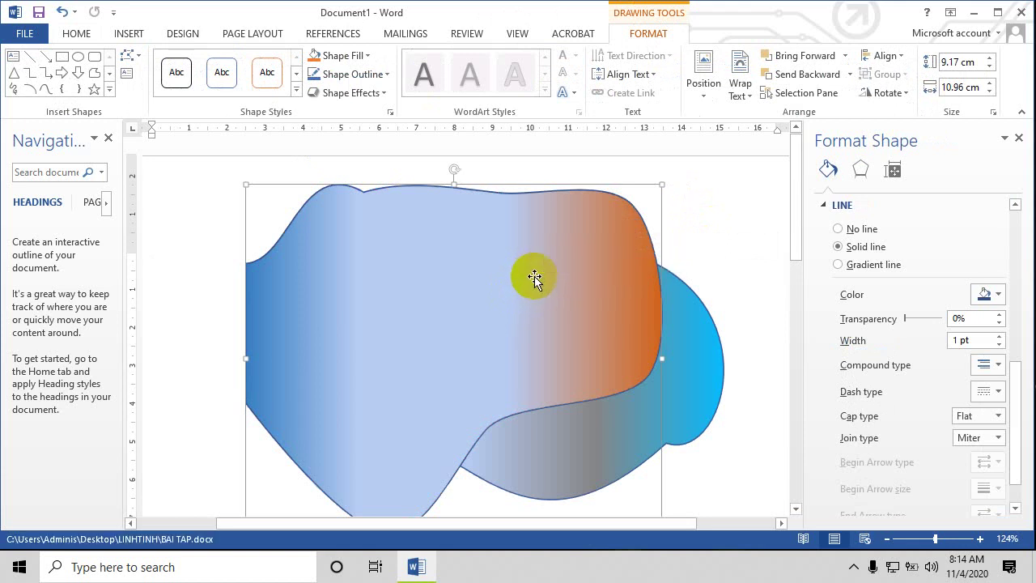
{"action": "key", "text": "Delete"}
{"action": "left_click", "coordinate": [570, 322]}
{"action": "key", "text": "Delete"}
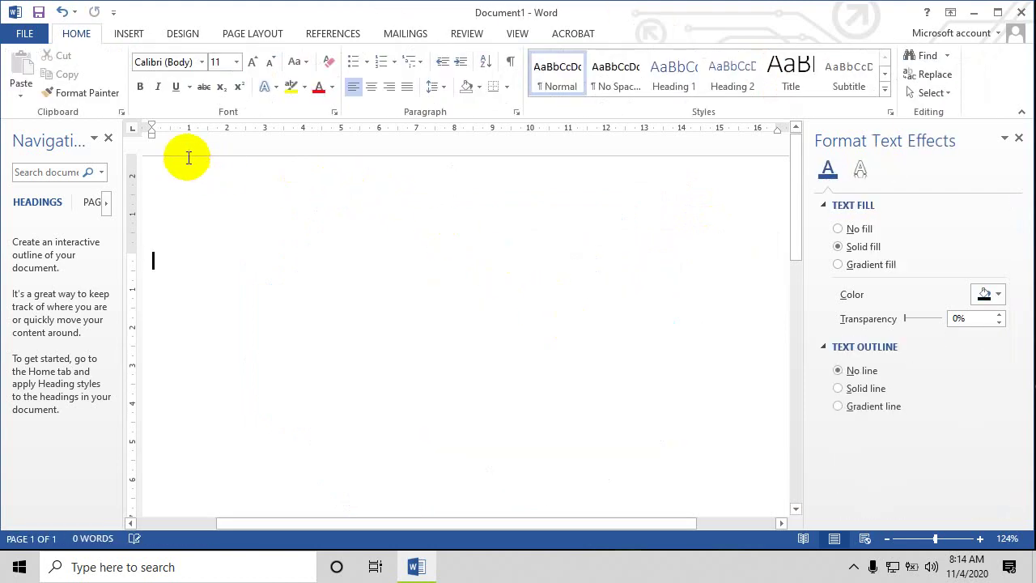
{"action": "left_click", "coordinate": [130, 33]}
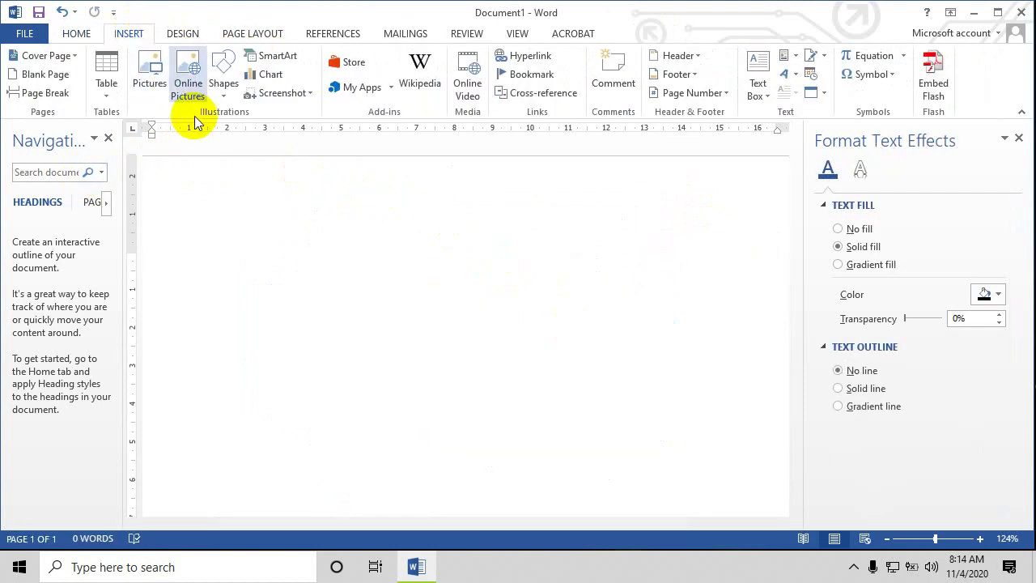
Draw a 3.97 × 8.17 cm blue Right Arrow block arrow across the page centre and select it
{"action": "left_click", "coordinate": [222, 68]}
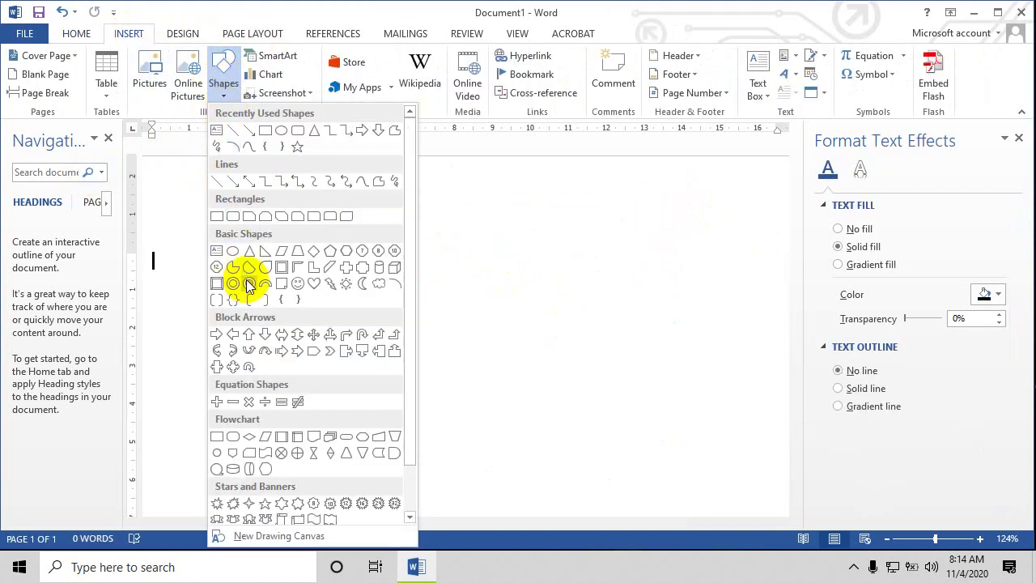
{"action": "left_click", "coordinate": [216, 336]}
{"action": "mouse_move", "coordinate": [296, 272]}
{"action": "left_mouse_down"}
{"action": "mouse_move", "coordinate": [420, 346]}
{"action": "mouse_move", "coordinate": [606, 423]}
{"action": "left_mouse_up"}
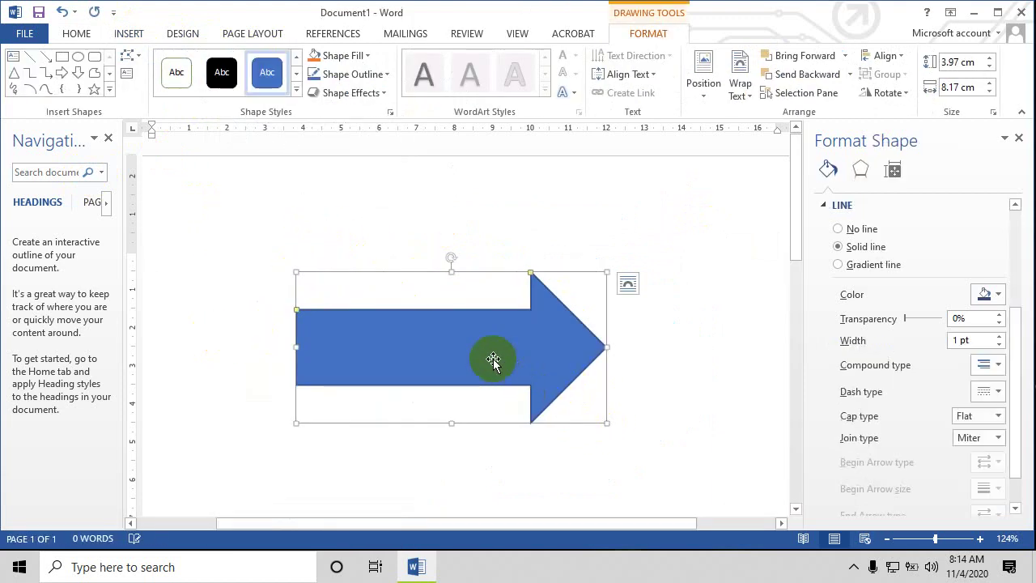
{"action": "left_click", "coordinate": [462, 195]}
{"action": "left_click", "coordinate": [549, 298]}
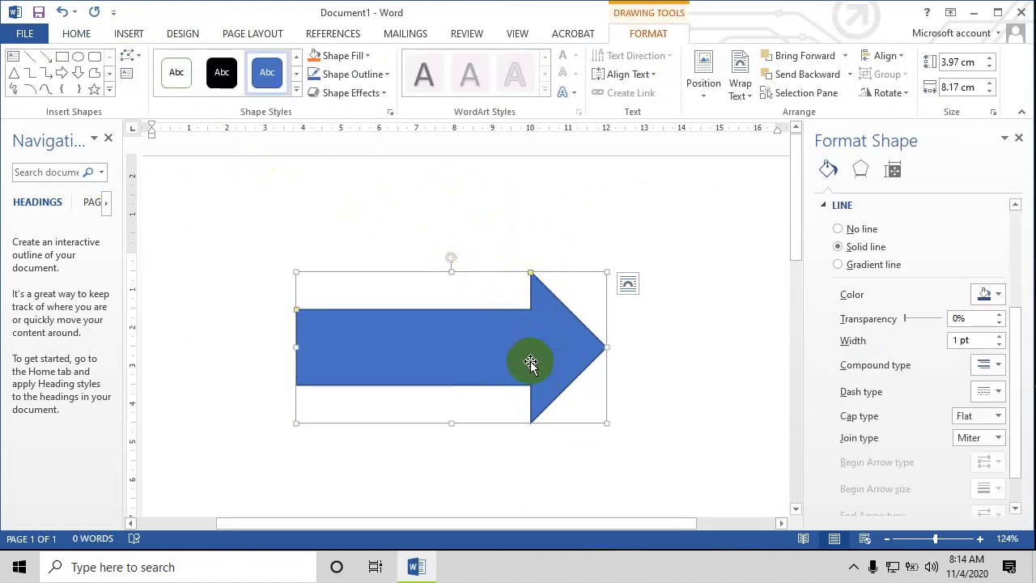
Use Edit Points to drag the arrow's upper and lower shaft-head corners left
{"action": "right_click", "coordinate": [465, 344]}
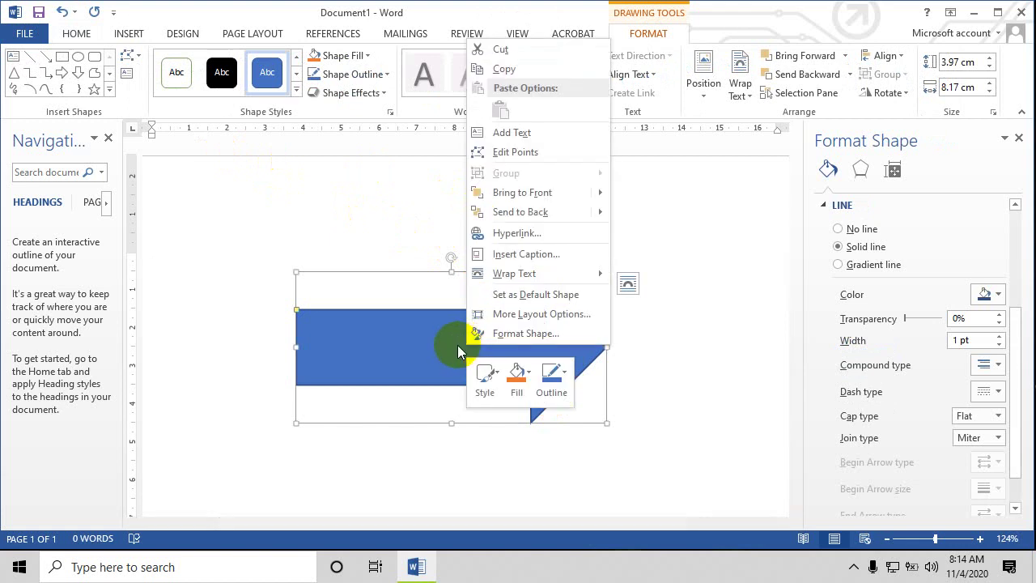
{"action": "left_click", "coordinate": [522, 152]}
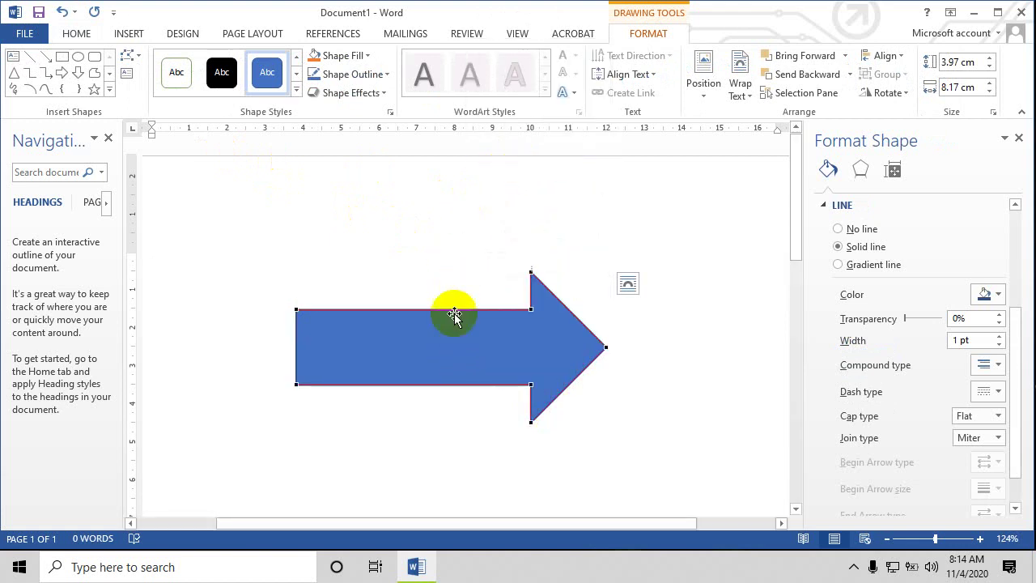
{"action": "left_click_drag", "start_coordinate": [533, 309], "coordinate": [481, 309]}
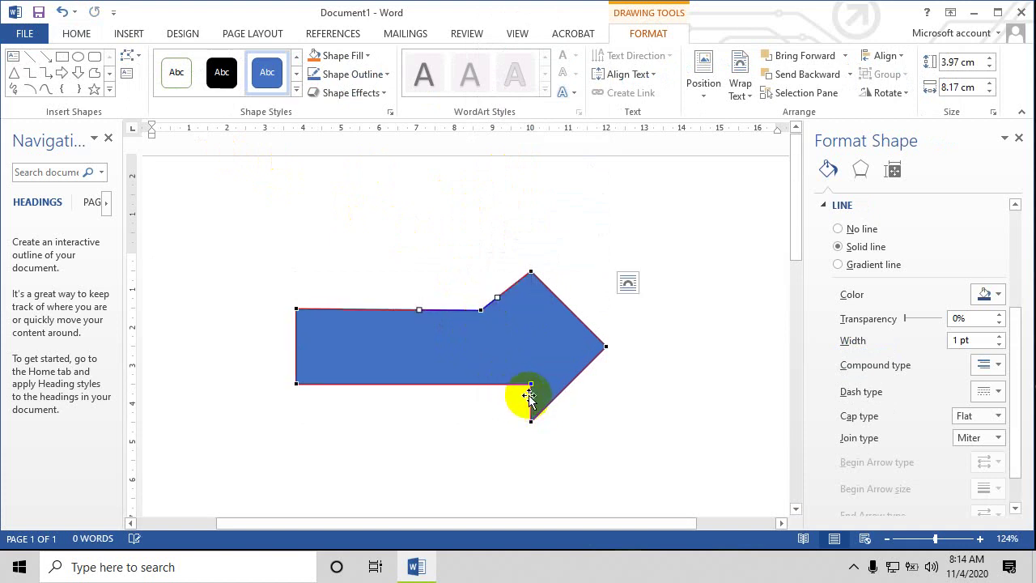
{"action": "left_click_drag", "start_coordinate": [530, 383], "coordinate": [489, 384]}
{"action": "left_click", "coordinate": [610, 416]}
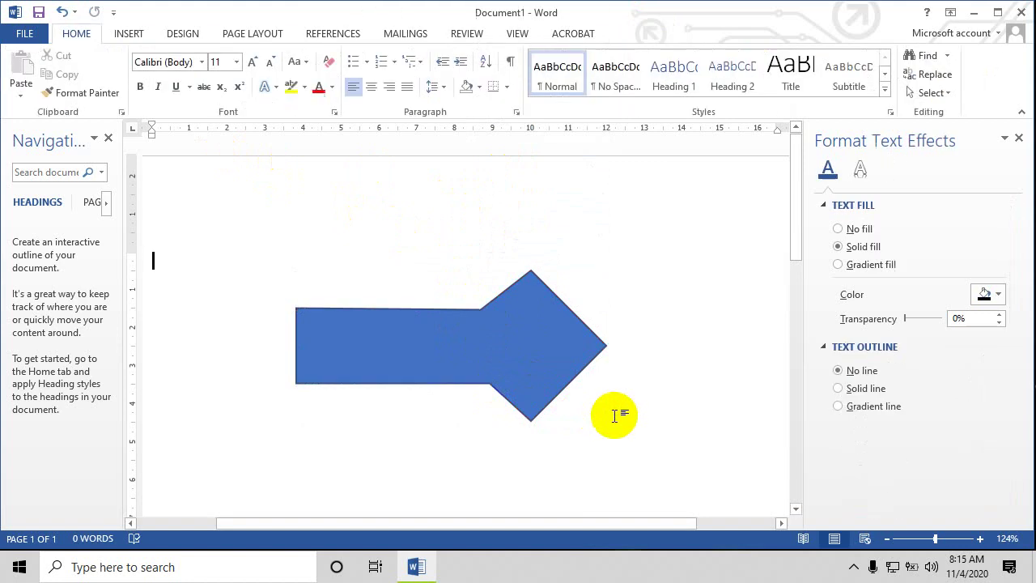
Re-edit the arrow's bottom edge, move it up and left, then delete it
{"action": "left_click", "coordinate": [496, 389]}
{"action": "right_click", "coordinate": [519, 338]}
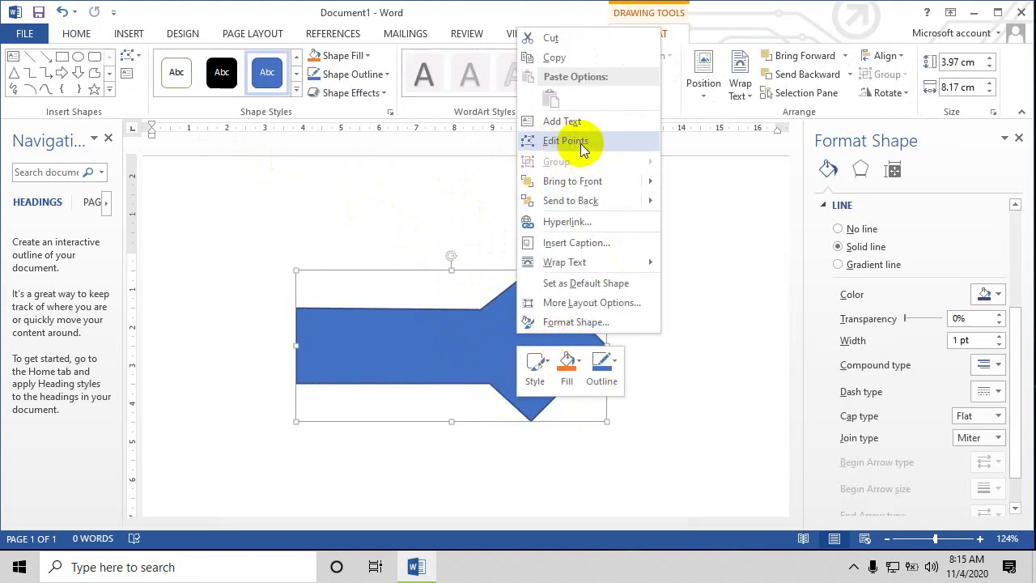
{"action": "left_click", "coordinate": [555, 140]}
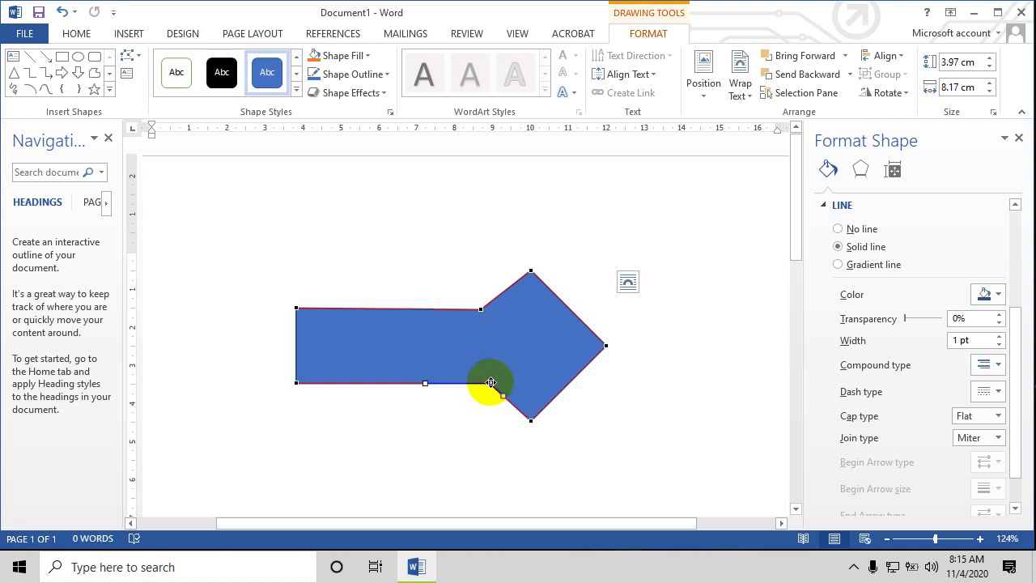
{"action": "left_click_drag", "start_coordinate": [484, 380], "coordinate": [483, 380]}
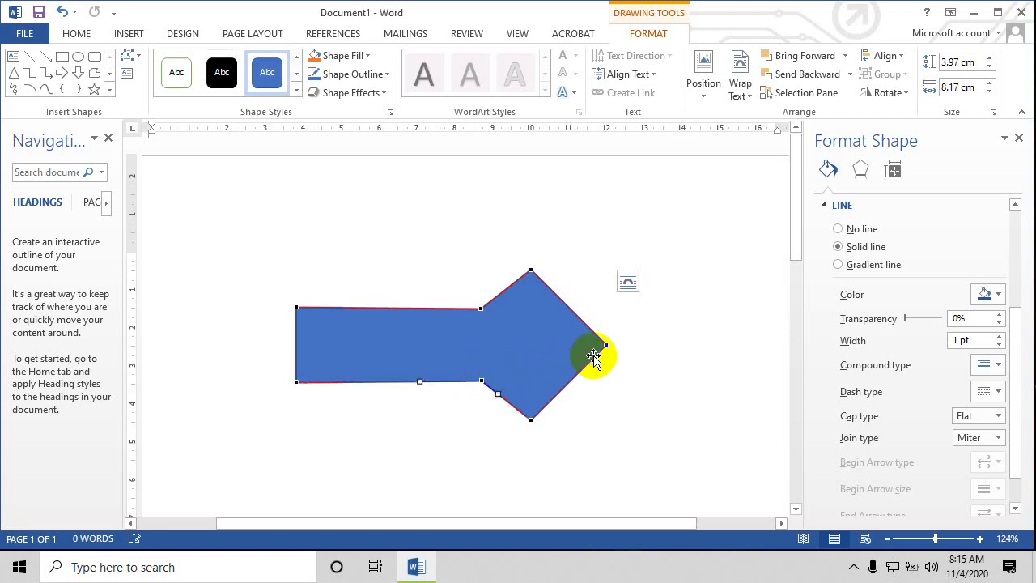
{"action": "left_click", "coordinate": [542, 346]}
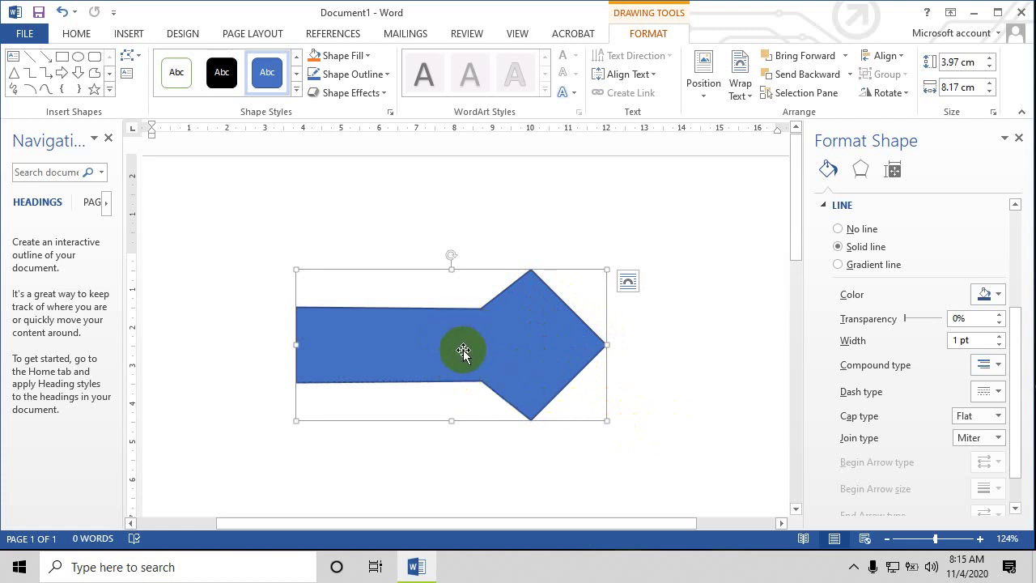
{"action": "left_click_drag", "start_coordinate": [478, 329], "coordinate": [463, 287]}
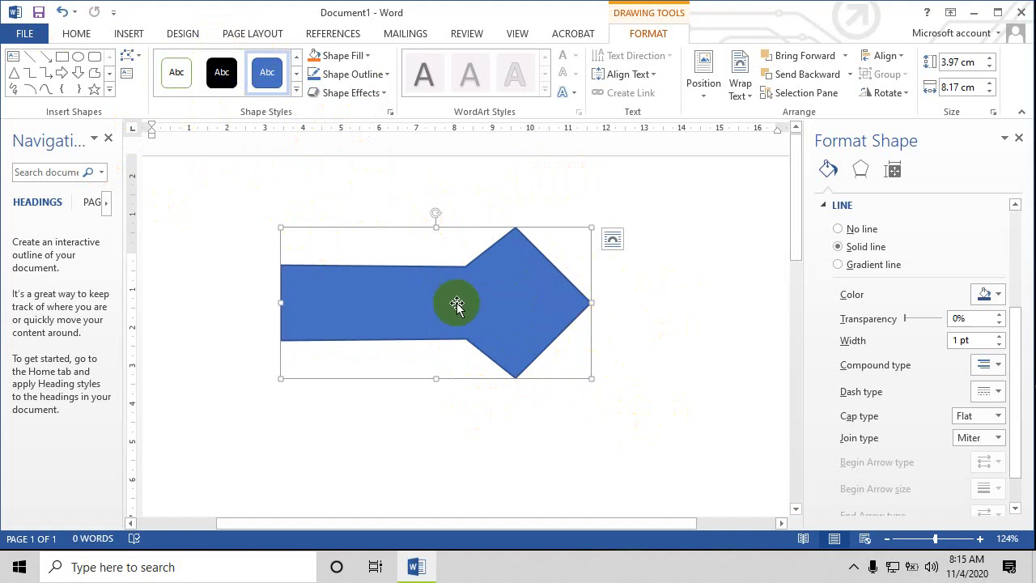
{"action": "key", "text": "Delete"}
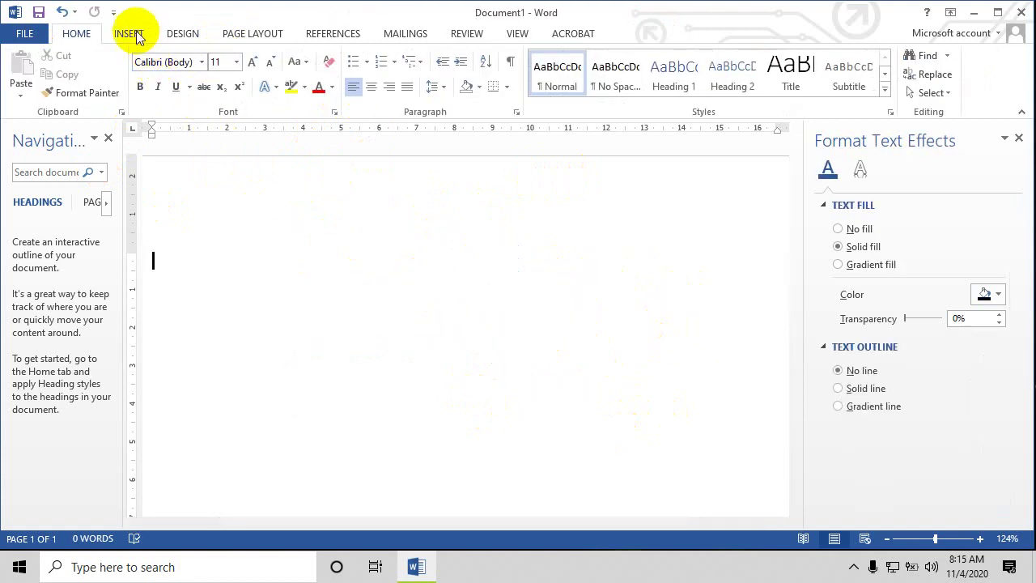
Insert the Gear SmartArt layout from the Process category of the SmartArt gallery
{"action": "left_click", "coordinate": [130, 34]}
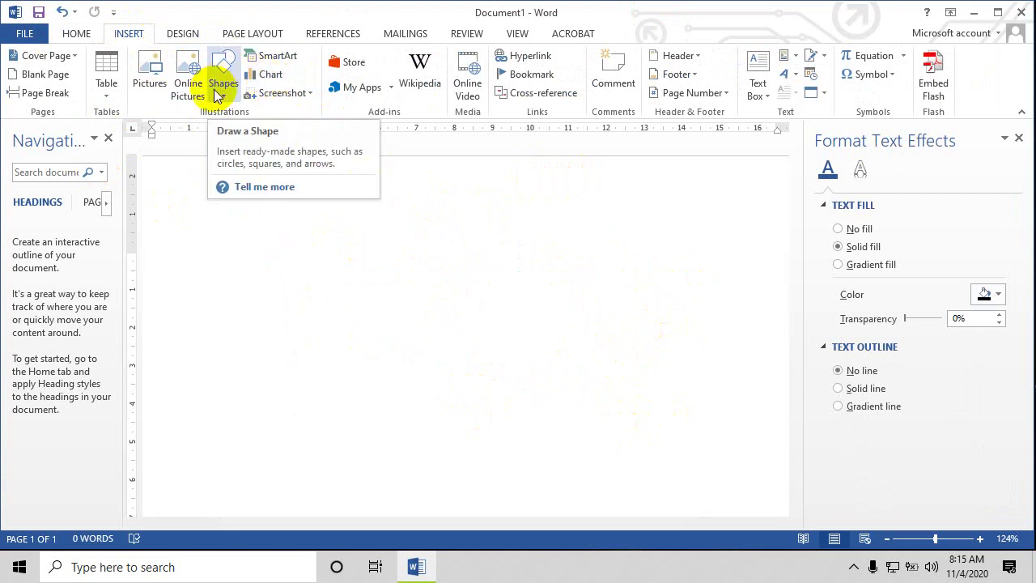
{"action": "left_click", "coordinate": [278, 58]}
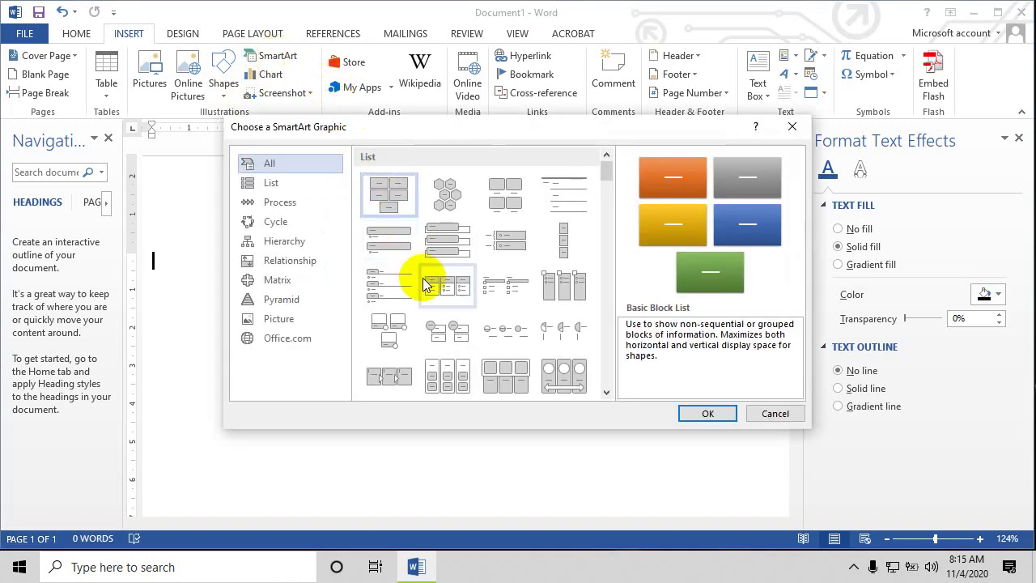
{"action": "scroll", "coordinate": [547, 283], "scroll_direction": "down", "scroll_amount": 2}
{"action": "scroll", "coordinate": [550, 306], "scroll_direction": "down", "scroll_amount": 2}
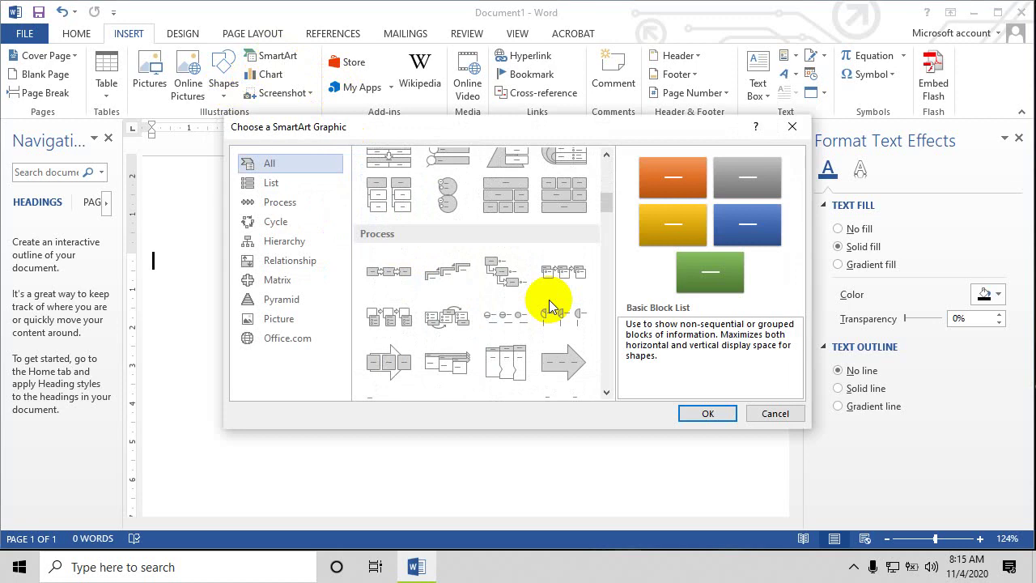
{"action": "scroll", "coordinate": [549, 306], "scroll_direction": "down", "scroll_amount": 2}
{"action": "scroll", "coordinate": [549, 308], "scroll_direction": "down", "scroll_amount": 2}
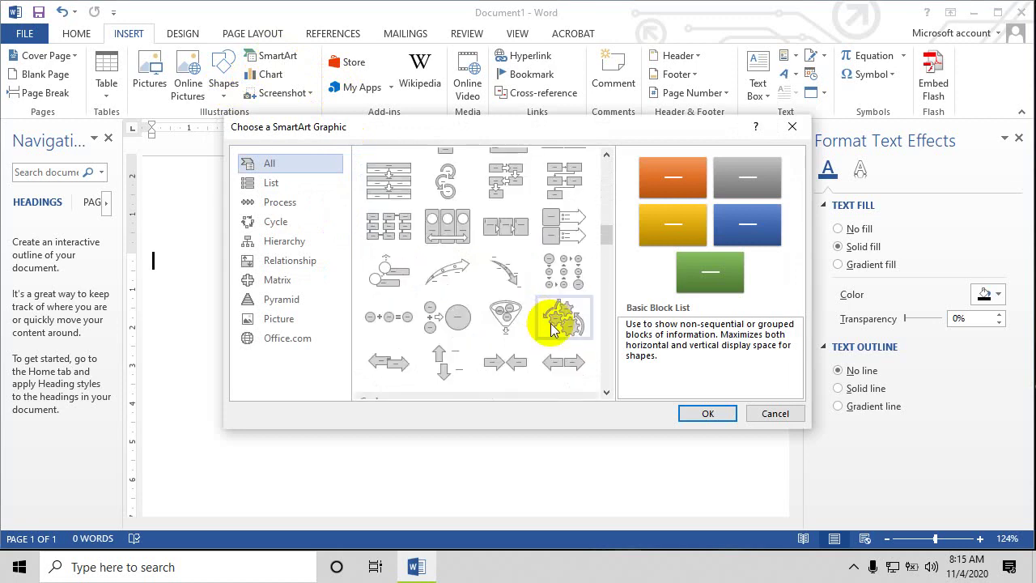
{"action": "scroll", "coordinate": [550, 307], "scroll_direction": "down", "scroll_amount": 2}
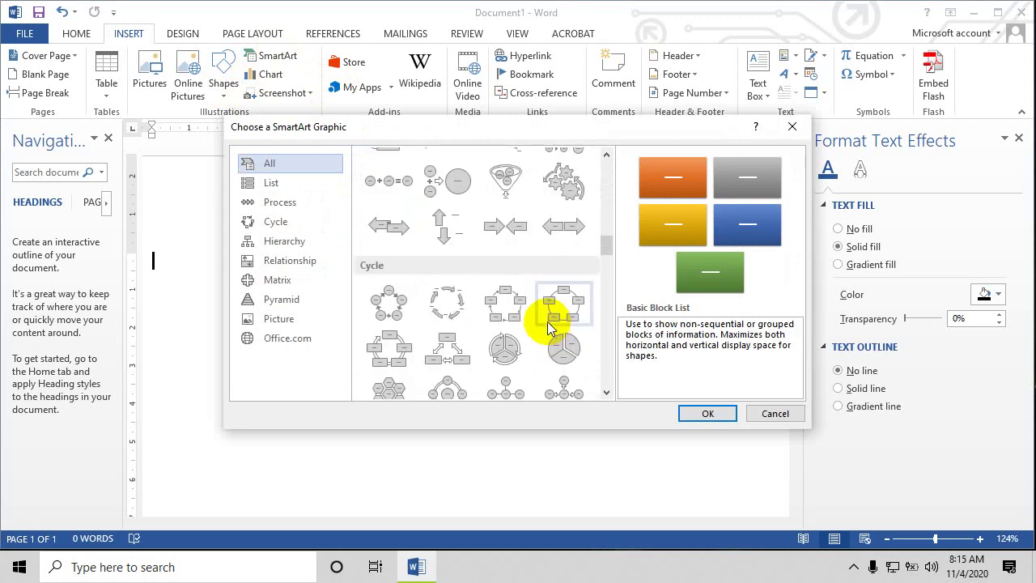
{"action": "double_click", "coordinate": [558, 194]}
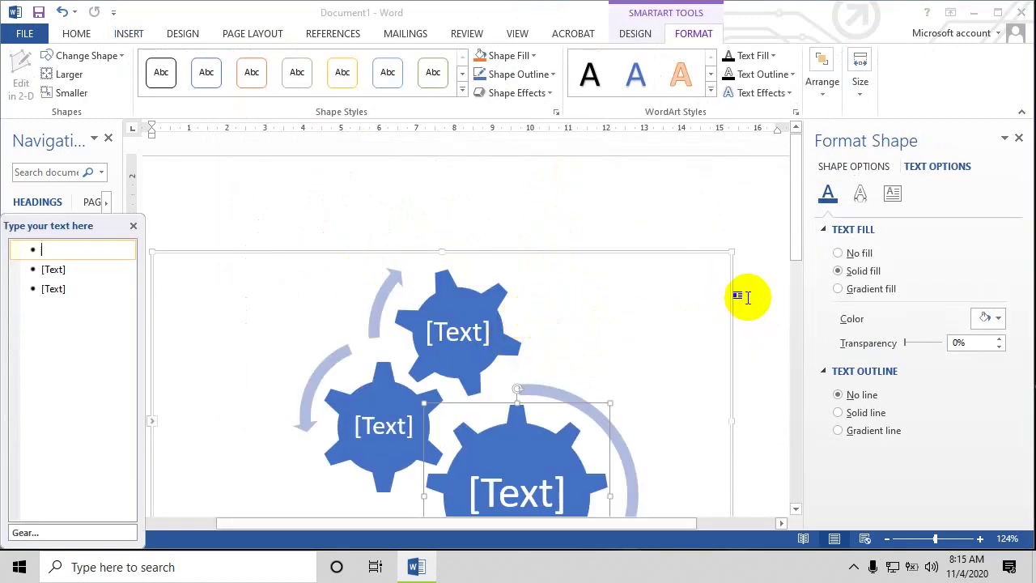
Launch the UniKeyNT typing tool from the desktop, close its dialog, and return to Word
{"action": "left_click_drag", "start_coordinate": [797, 234], "coordinate": [797, 271]}
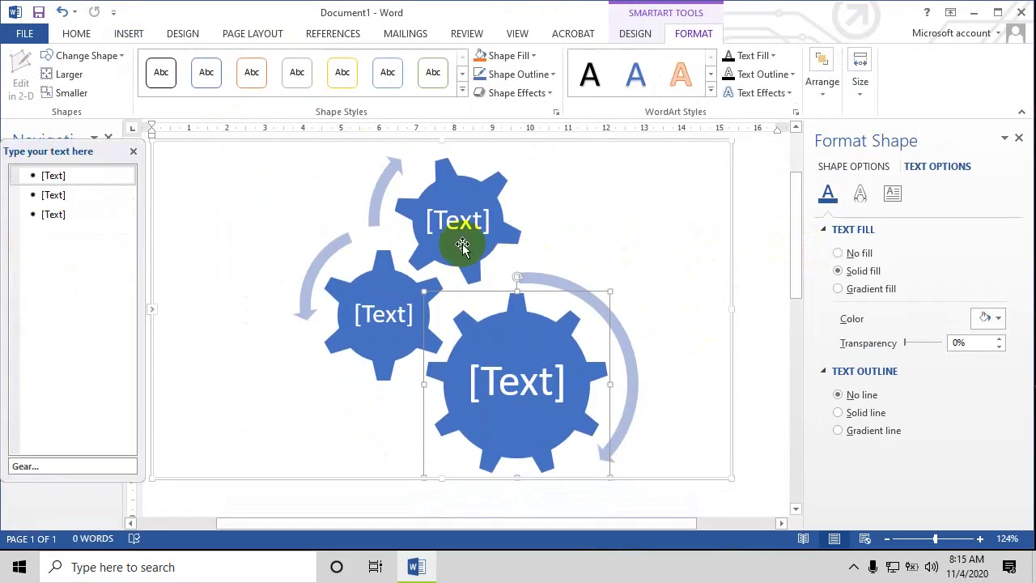
{"action": "left_click", "coordinate": [472, 235]}
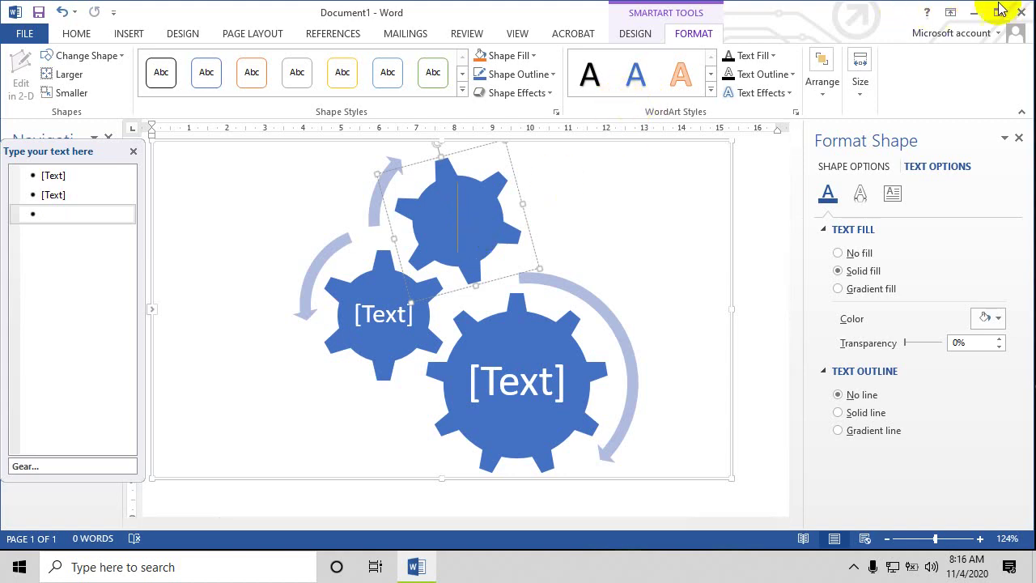
{"action": "left_click", "coordinate": [975, 12]}
{"action": "double_click", "coordinate": [272, 89]}
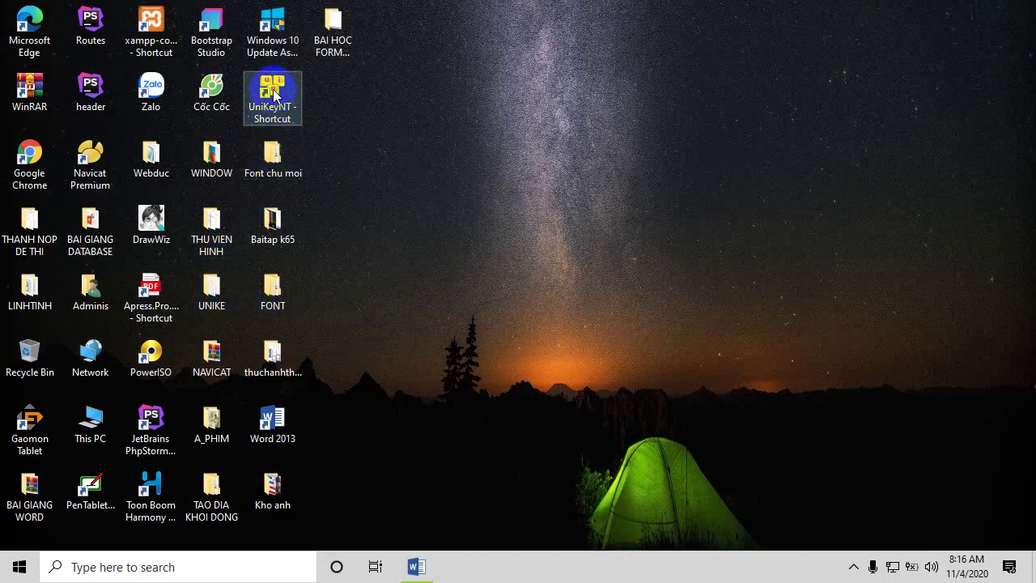
{"action": "left_click", "coordinate": [629, 139]}
{"action": "left_click", "coordinate": [423, 565]}
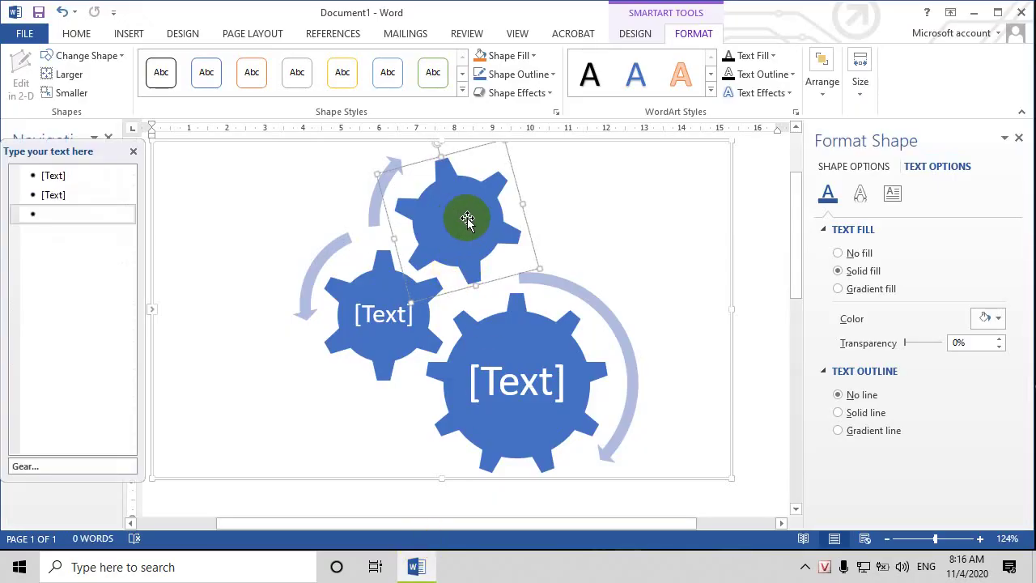
Label the gears Begin (top), End (large bottom) and Content (left)
{"action": "right_click", "coordinate": [460, 220]}
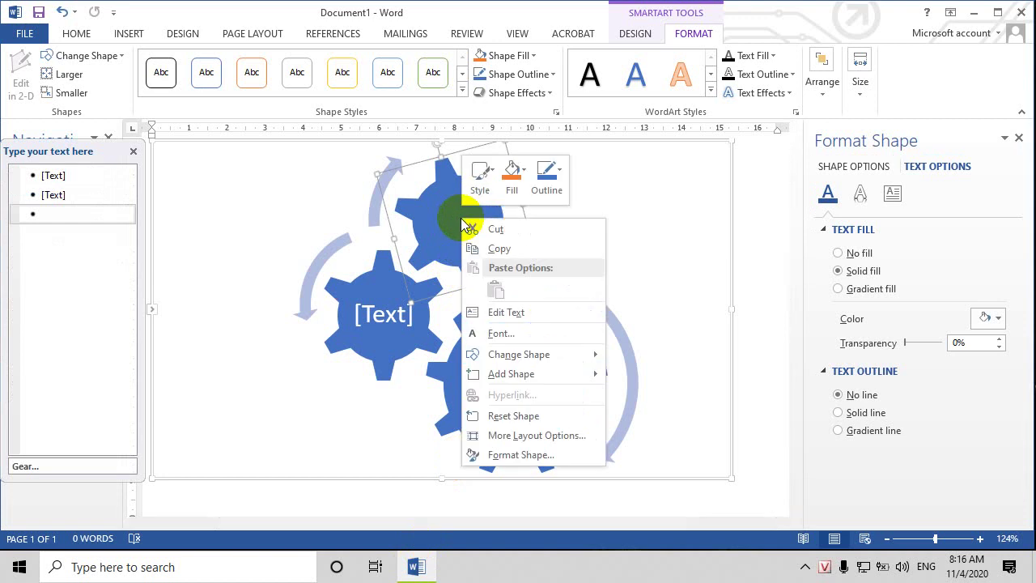
{"action": "left_click", "coordinate": [505, 313]}
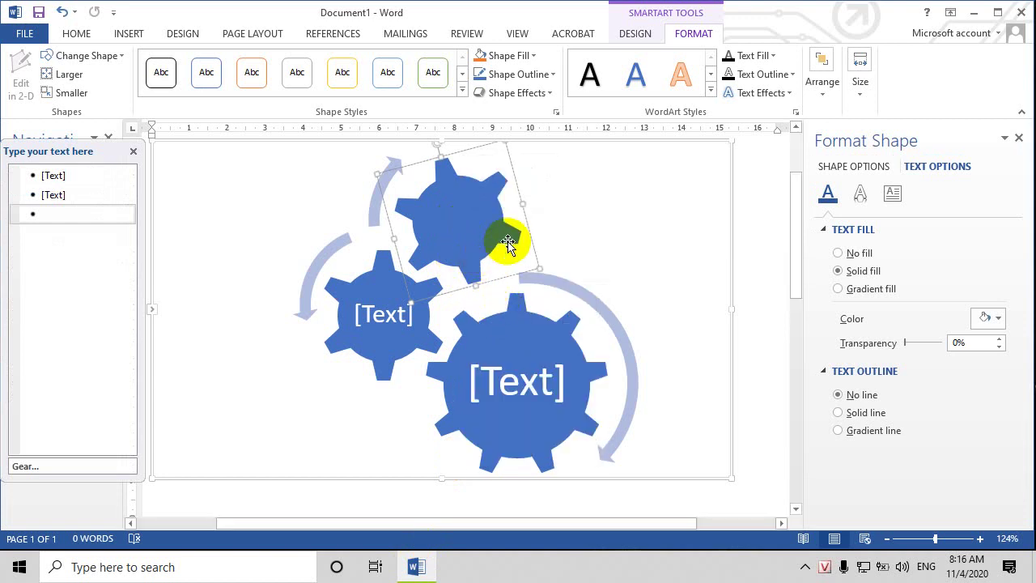
{"action": "type", "text": "B"}
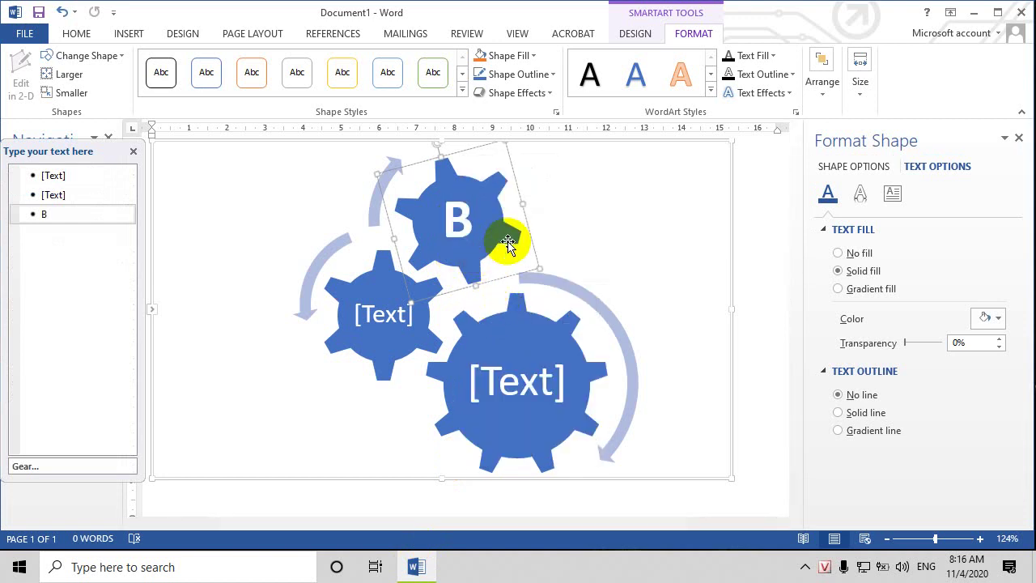
{"action": "type", "text": "ig"}
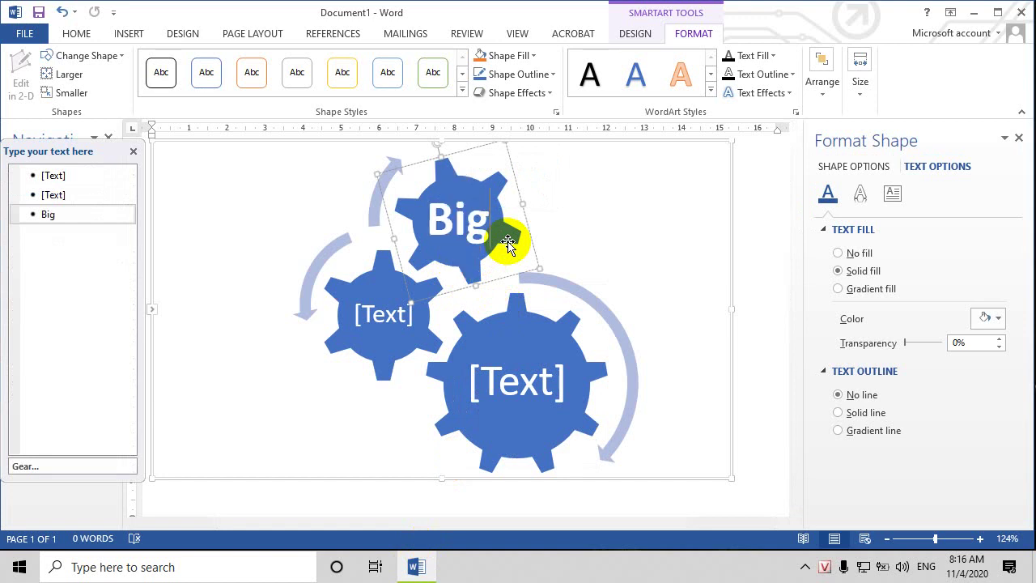
{"action": "key", "text": "BackSpace"}
{"action": "key", "text": "BackSpace"}
{"action": "type", "text": "e"}
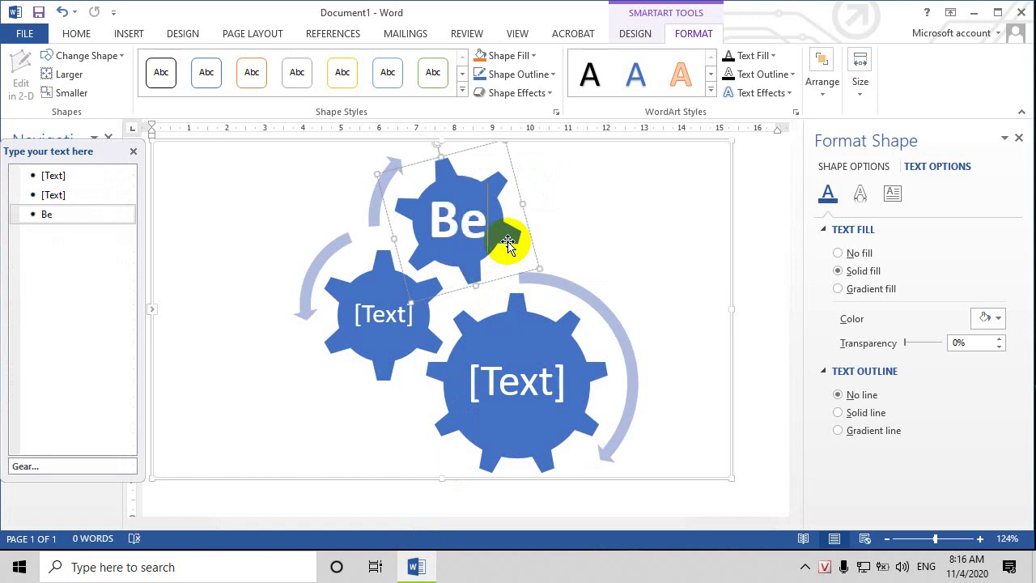
{"action": "type", "text": "gin"}
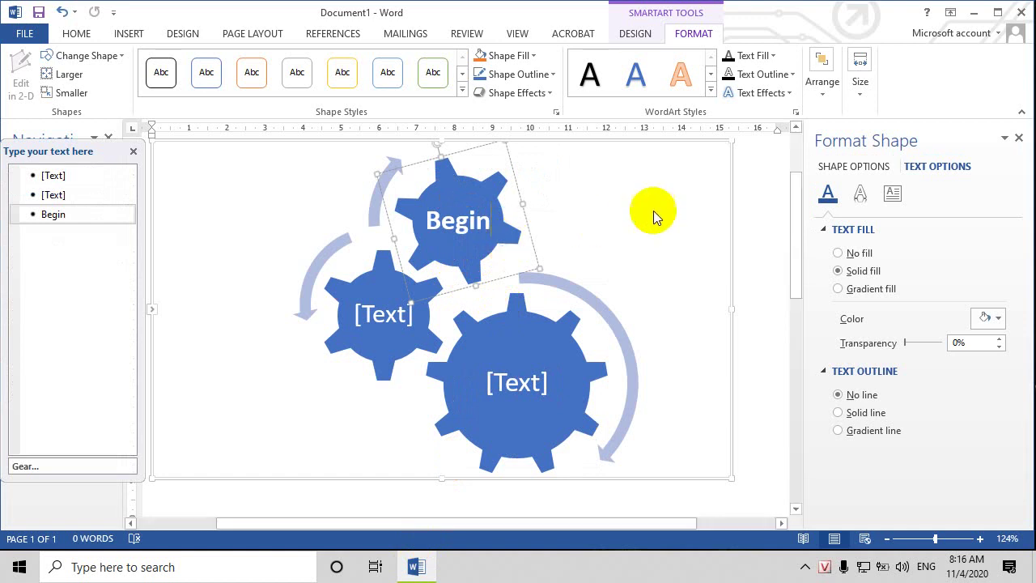
{"action": "left_click", "coordinate": [504, 381]}
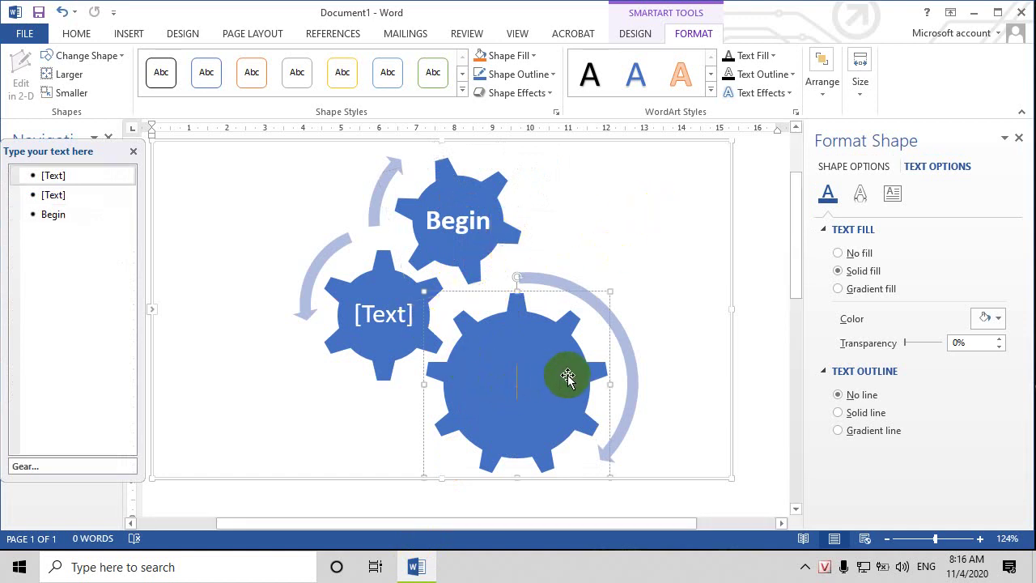
{"action": "type", "text": "End"}
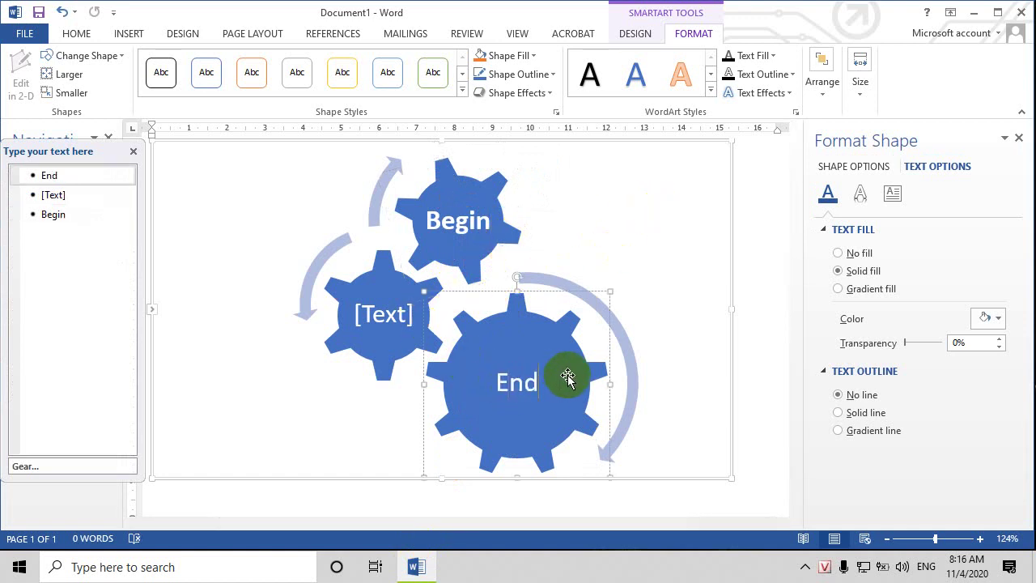
{"action": "left_click", "coordinate": [409, 316]}
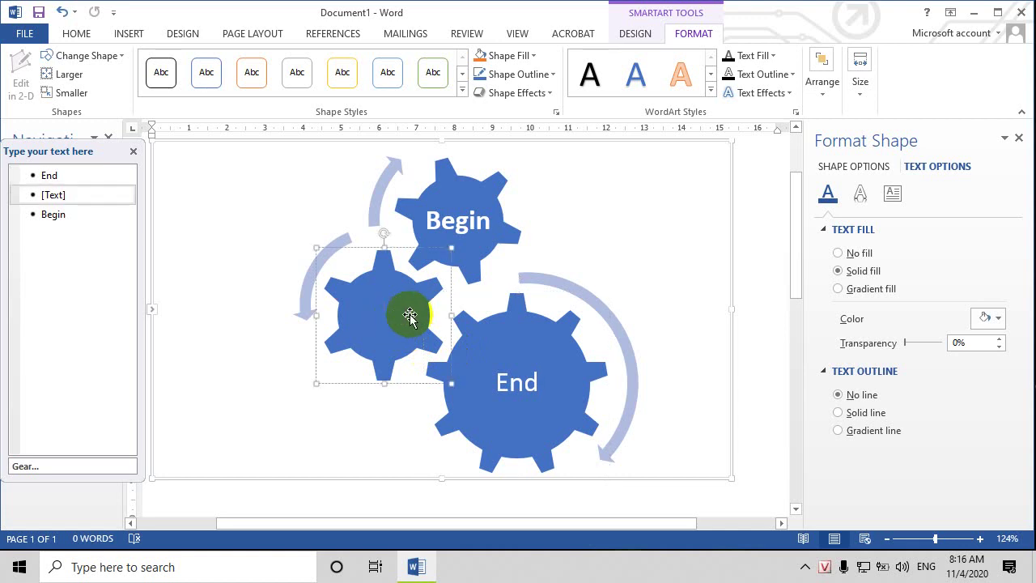
{"action": "type", "text": "Cont"}
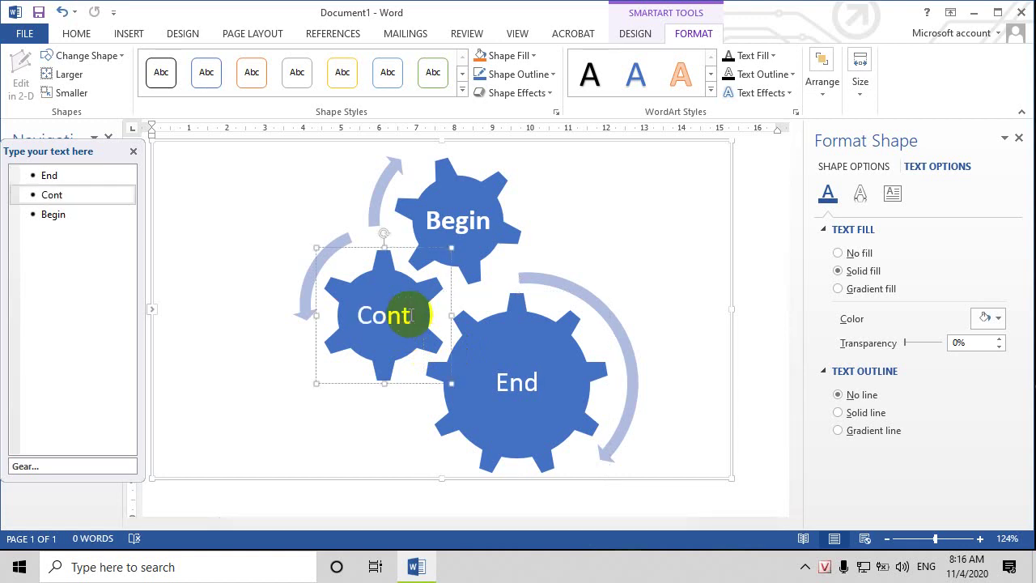
{"action": "type", "text": "ent"}
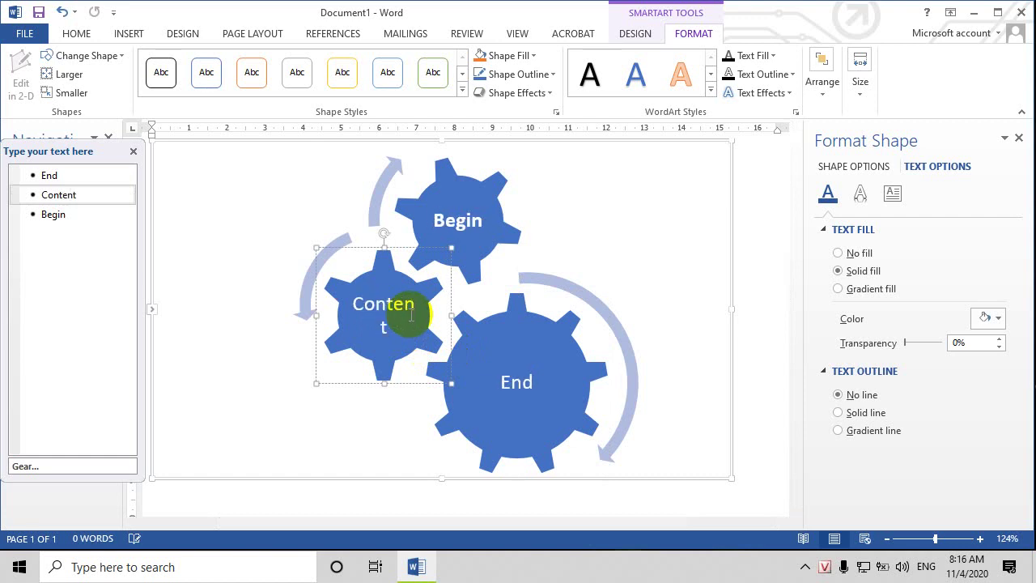
{"action": "left_click", "coordinate": [616, 260]}
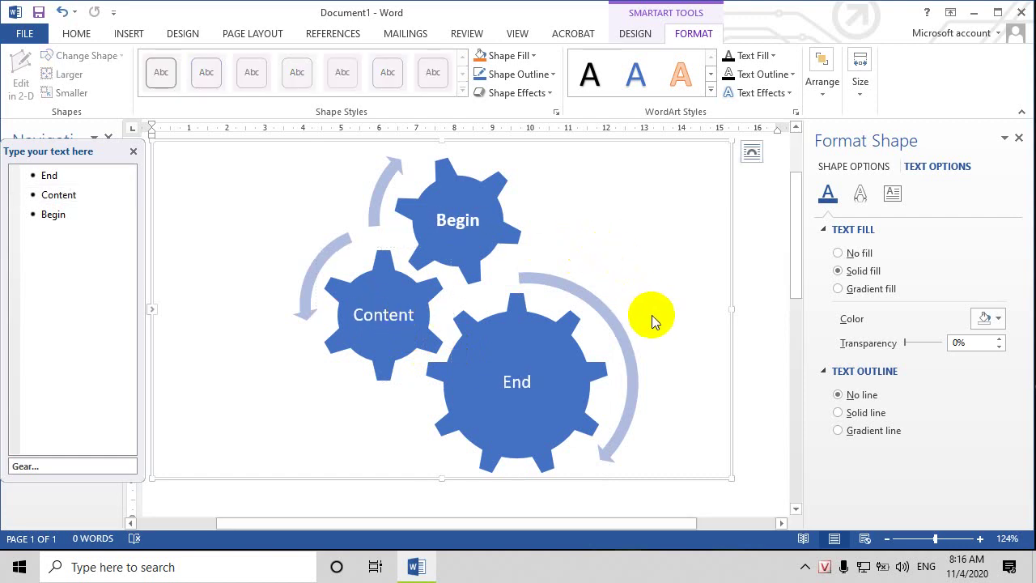
Try orange outlined and glow WordArt styles, settling on plain gold text for the gear labels
{"action": "scroll", "coordinate": [659, 321], "scroll_direction": "down", "scroll_amount": 1}
{"action": "scroll", "coordinate": [659, 323], "scroll_direction": "down", "scroll_amount": 1}
{"action": "scroll", "coordinate": [394, 208], "scroll_direction": "up", "scroll_amount": 3}
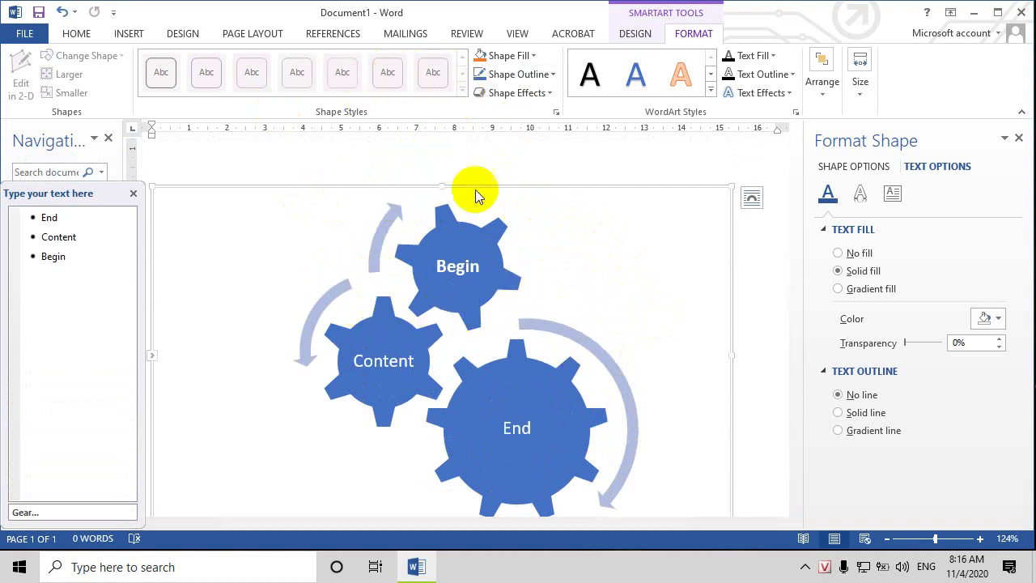
{"action": "left_click", "coordinate": [684, 71]}
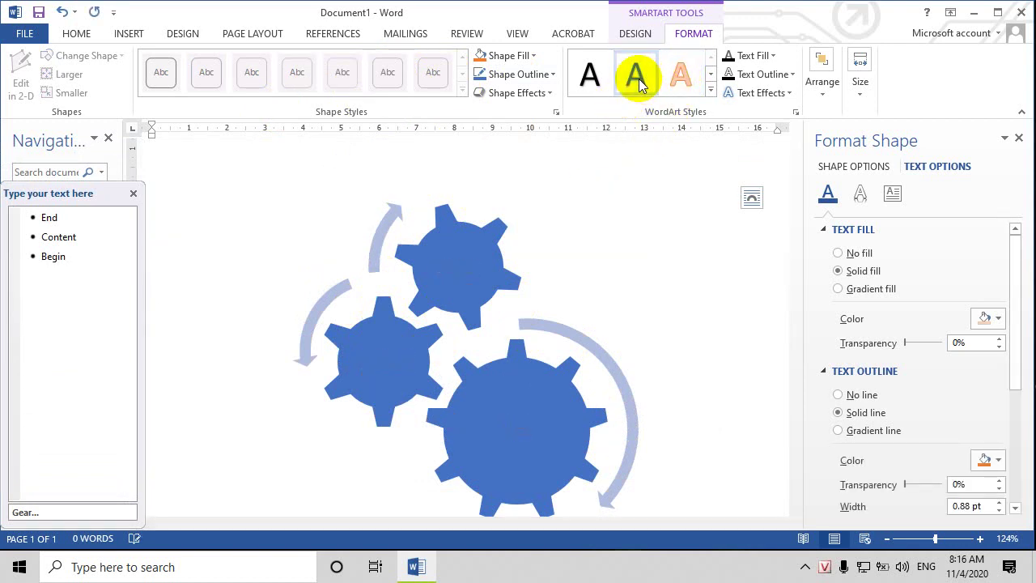
{"action": "left_click", "coordinate": [711, 92]}
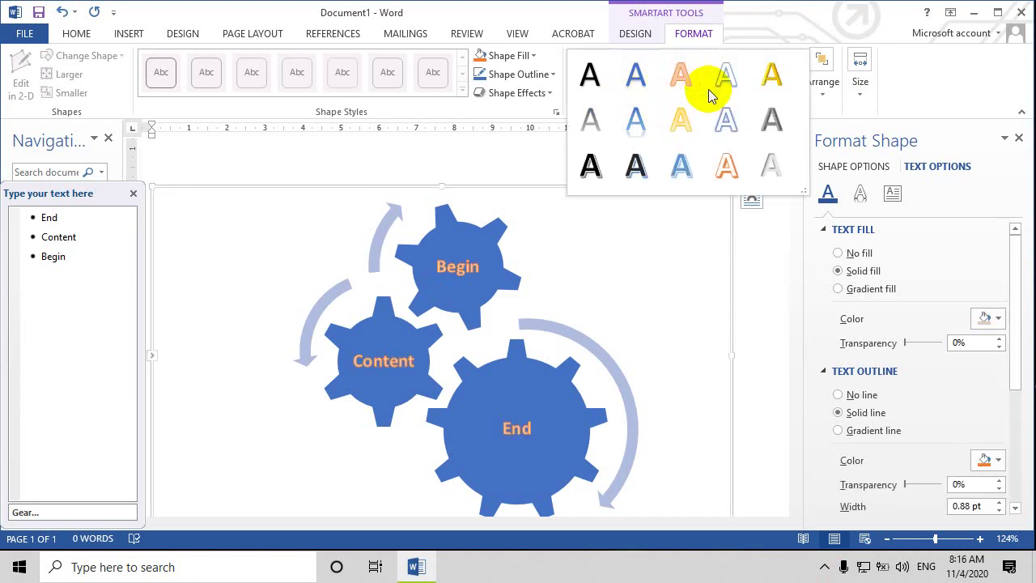
{"action": "left_click", "coordinate": [726, 169]}
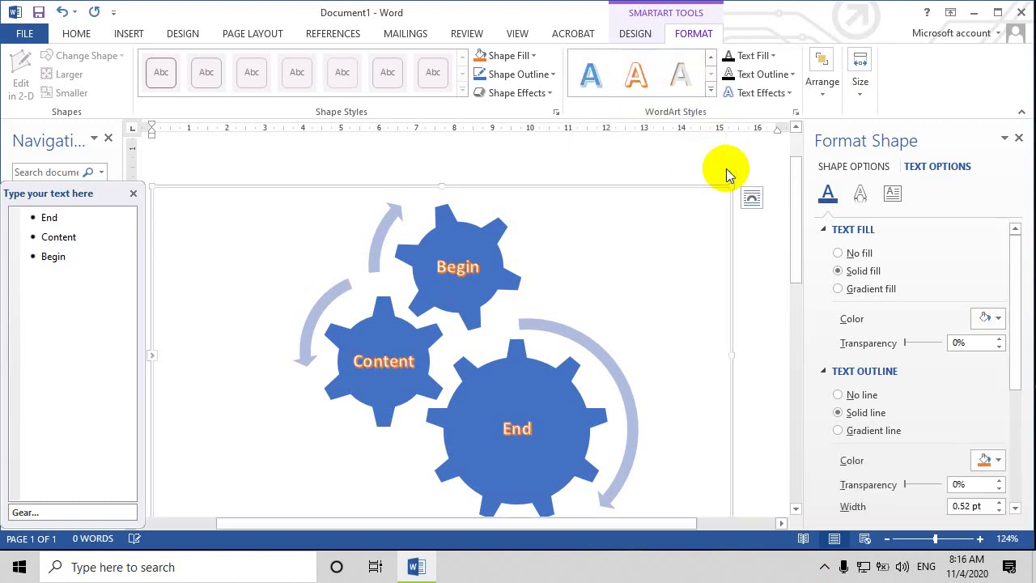
{"action": "left_click", "coordinate": [712, 91]}
{"action": "left_click", "coordinate": [760, 89]}
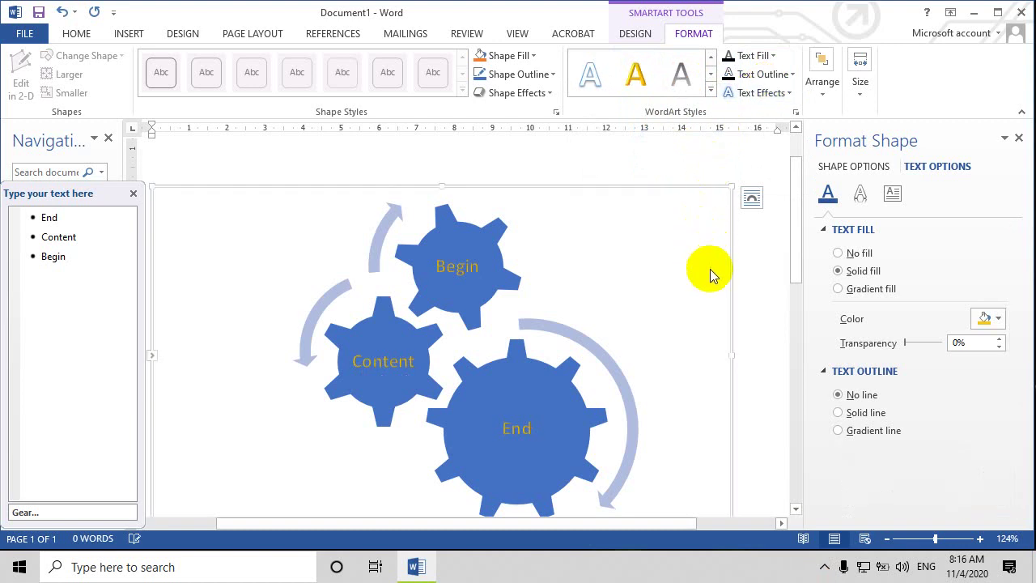
Select the word Content in the diagram's text outline
{"action": "scroll", "coordinate": [710, 275], "scroll_direction": "down", "scroll_amount": 2}
{"action": "scroll", "coordinate": [710, 275], "scroll_direction": "up", "scroll_amount": 3}
{"action": "scroll", "coordinate": [312, 247], "scroll_direction": "down", "scroll_amount": 1}
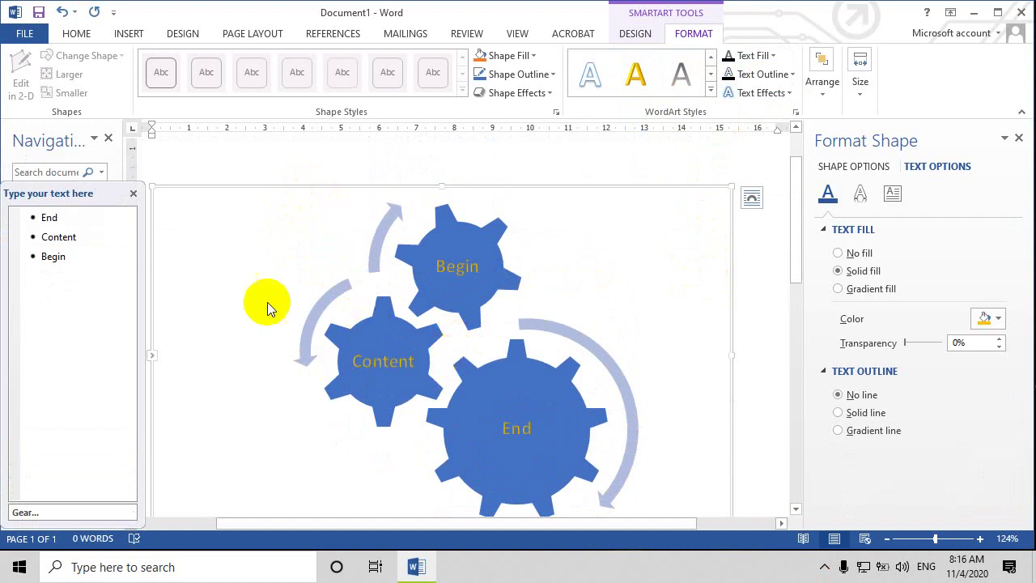
{"action": "double_click", "coordinate": [54, 237]}
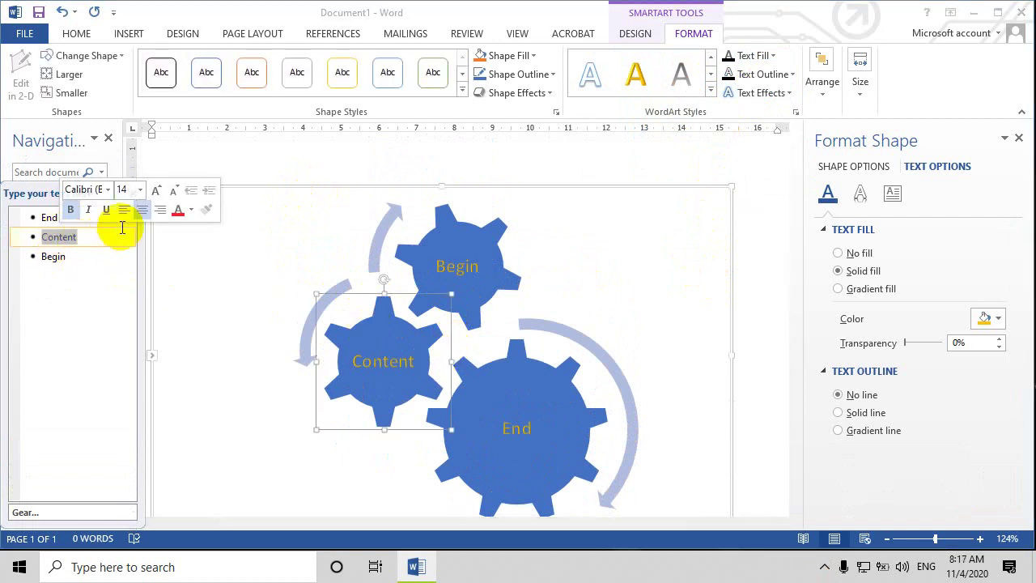
{"action": "left_click", "coordinate": [73, 255]}
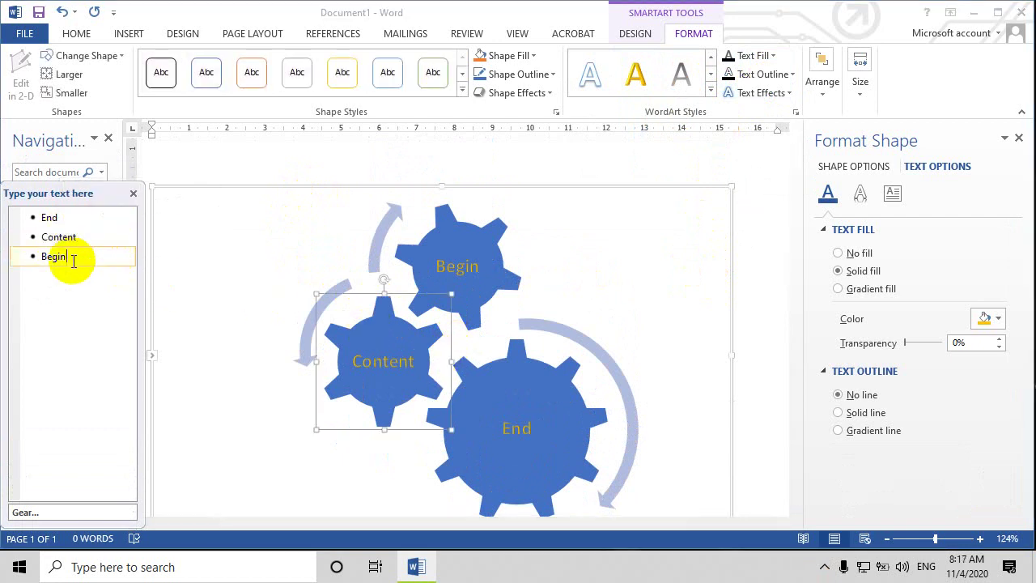
{"action": "double_click", "coordinate": [63, 237]}
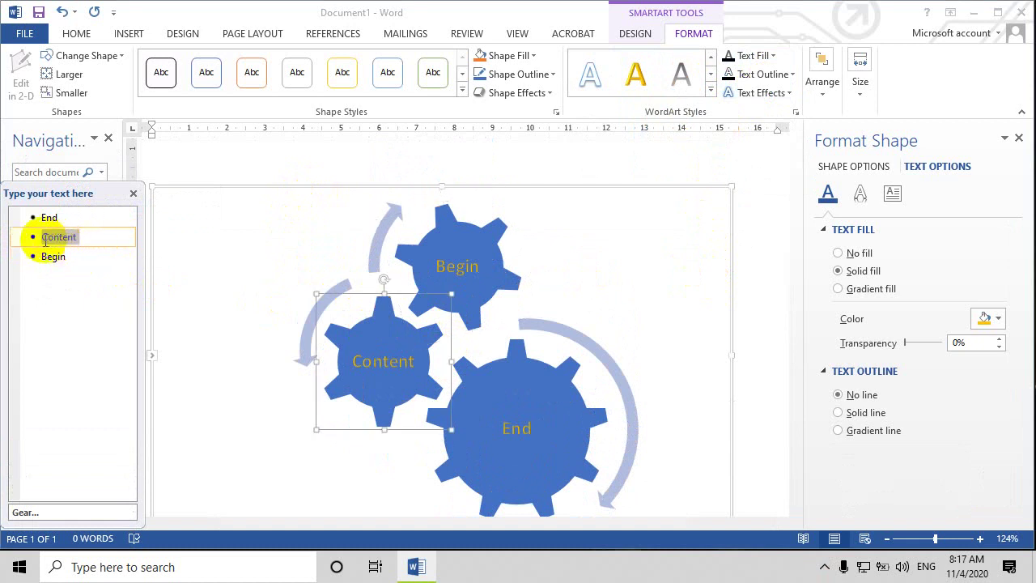
{"action": "left_click", "coordinate": [72, 255]}
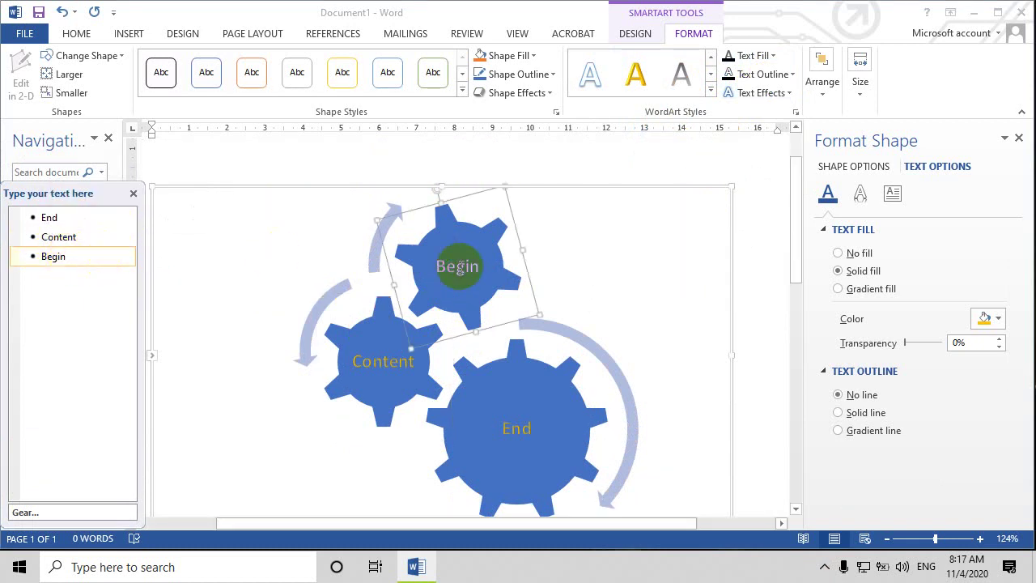
{"action": "left_click", "coordinate": [65, 236]}
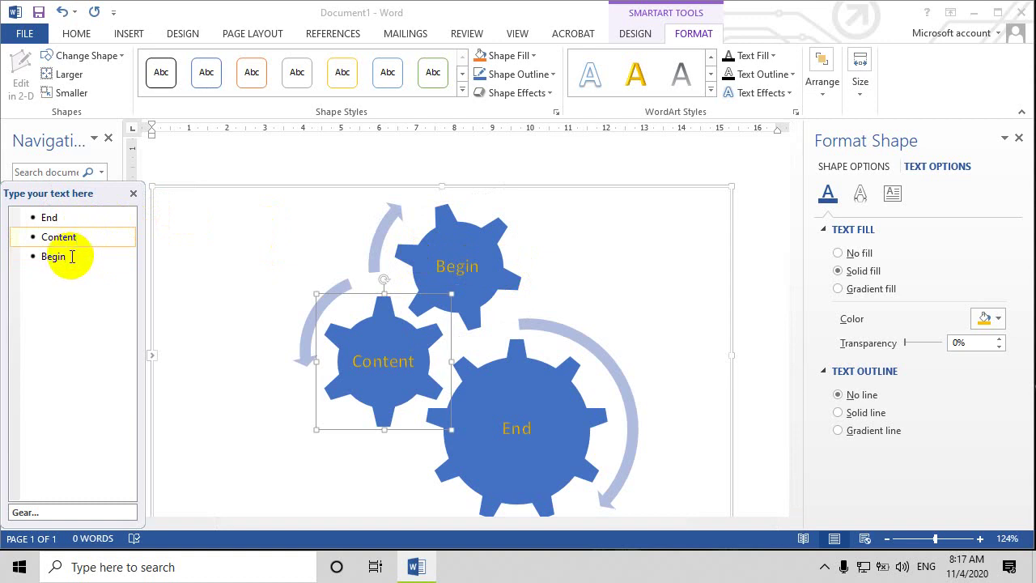
{"action": "left_click", "coordinate": [71, 256]}
{"action": "scroll", "coordinate": [614, 318], "scroll_direction": "down", "scroll_amount": 2}
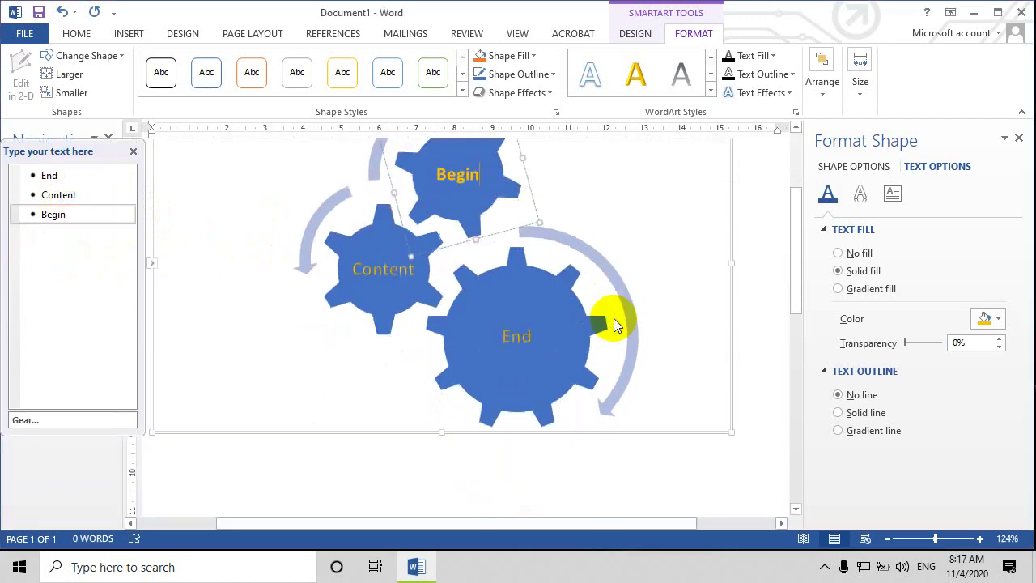
{"action": "scroll", "coordinate": [681, 319], "scroll_direction": "up", "scroll_amount": 1}
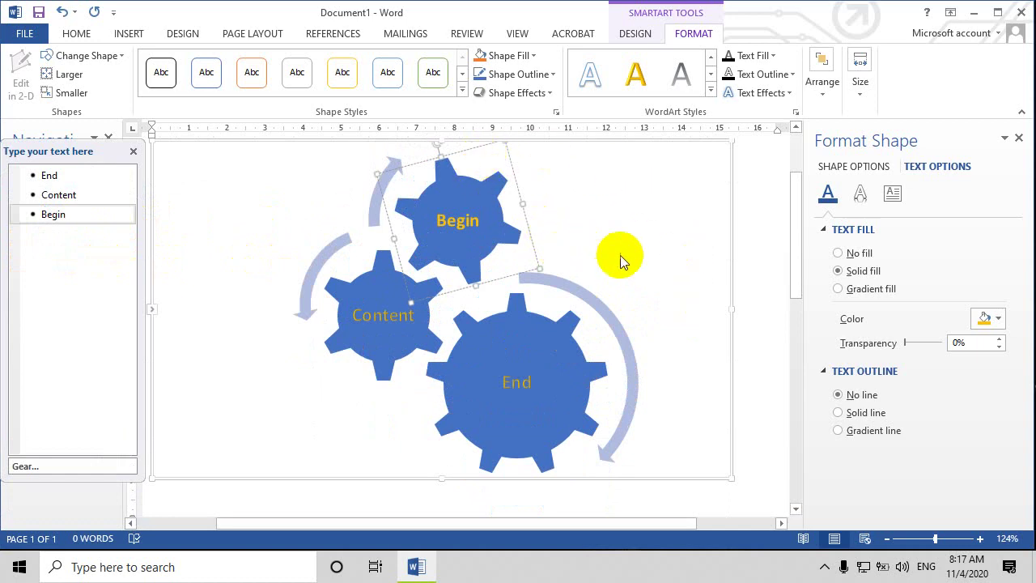
{"action": "scroll", "coordinate": [675, 256], "scroll_direction": "up", "scroll_amount": 2}
{"action": "scroll", "coordinate": [675, 256], "scroll_direction": "down", "scroll_amount": 3}
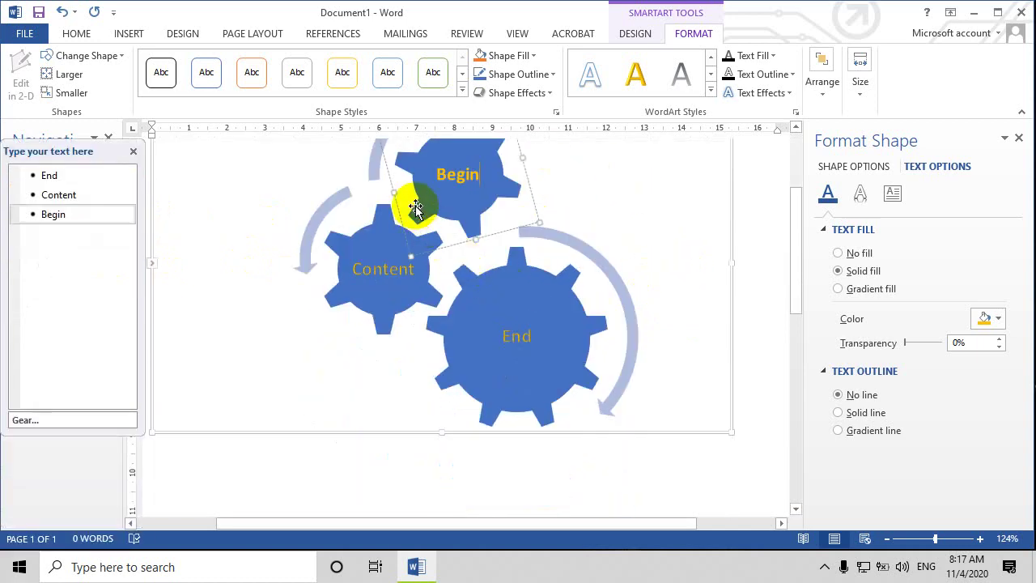
{"action": "scroll", "coordinate": [481, 259], "scroll_direction": "up", "scroll_amount": 2}
{"action": "left_click", "coordinate": [564, 399]}
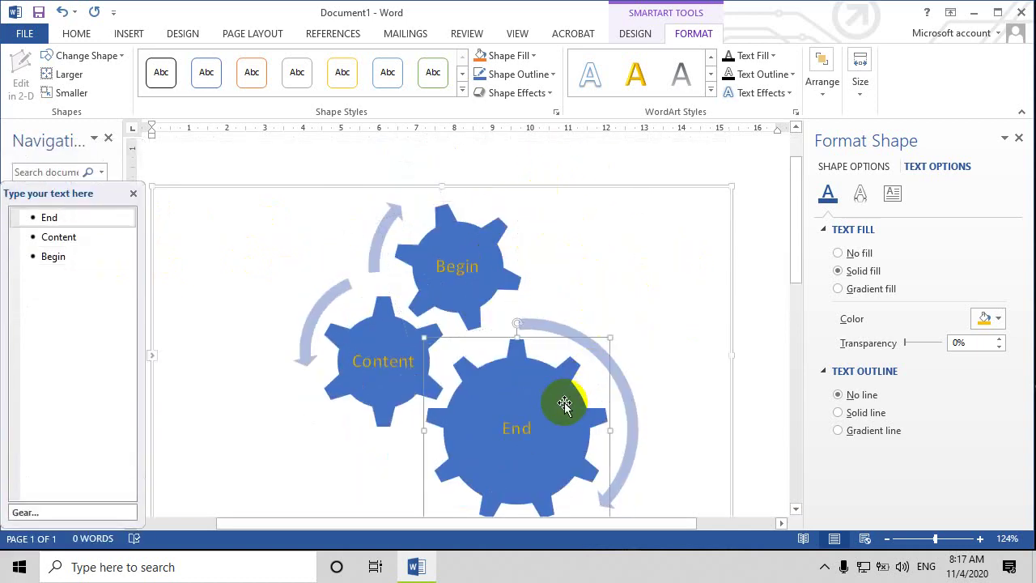
{"action": "scroll", "coordinate": [573, 265], "scroll_direction": "down", "scroll_amount": 1}
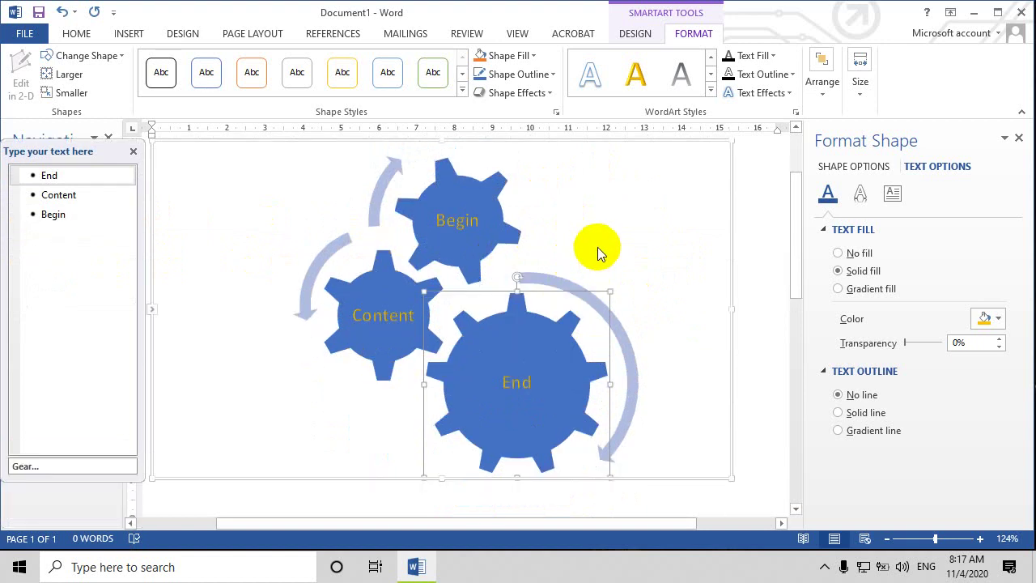
Nudge the curved arrow around the End gear up and right, then back slightly left
{"action": "left_click", "coordinate": [572, 287]}
{"action": "left_click_drag", "start_coordinate": [571, 285], "coordinate": [608, 277]}
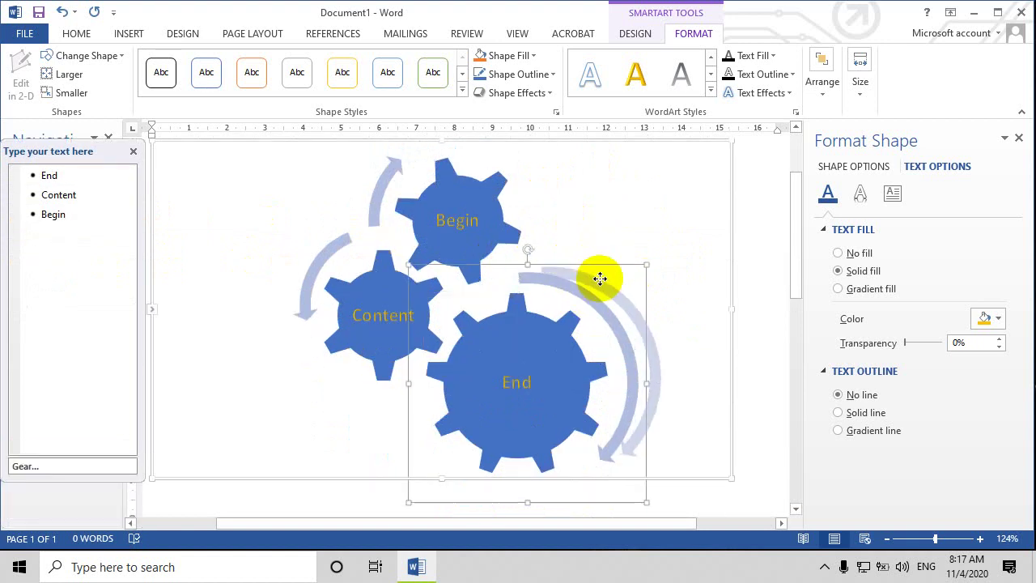
{"action": "left_click_drag", "start_coordinate": [608, 276], "coordinate": [586, 283]}
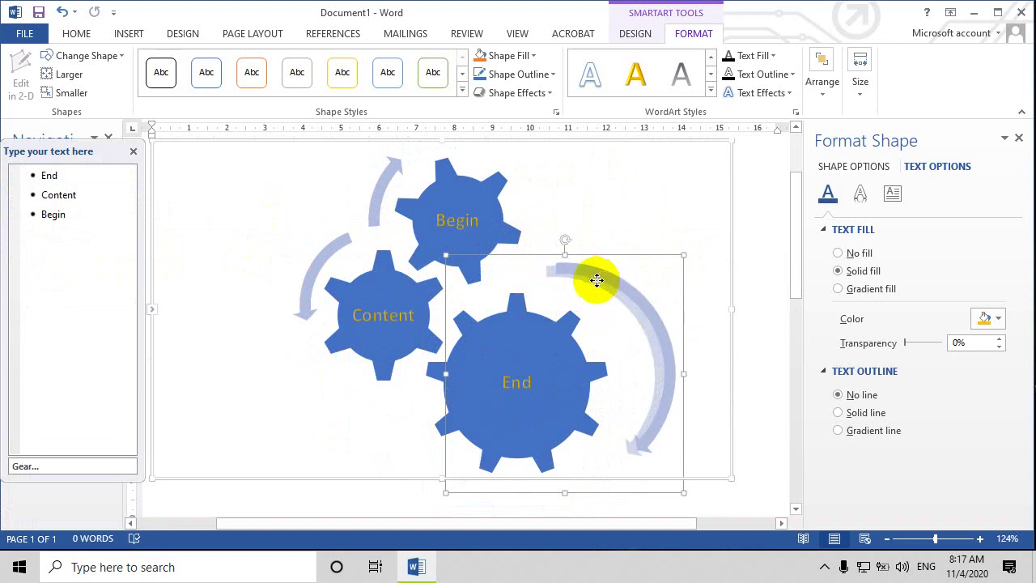
{"action": "left_click", "coordinate": [598, 212]}
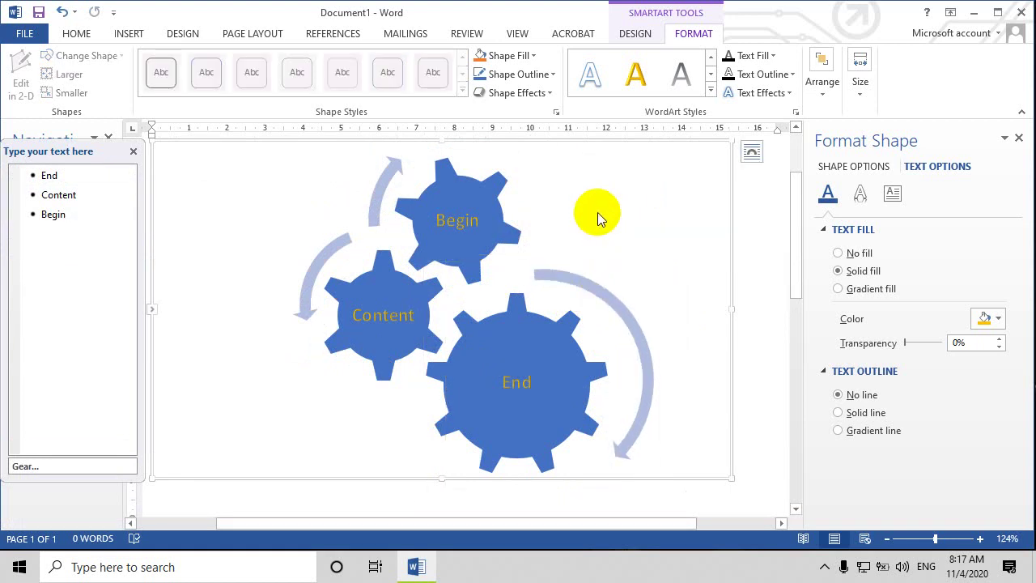
Shift the curved arrow beside the Begin gear slightly left
{"action": "left_click", "coordinate": [376, 207]}
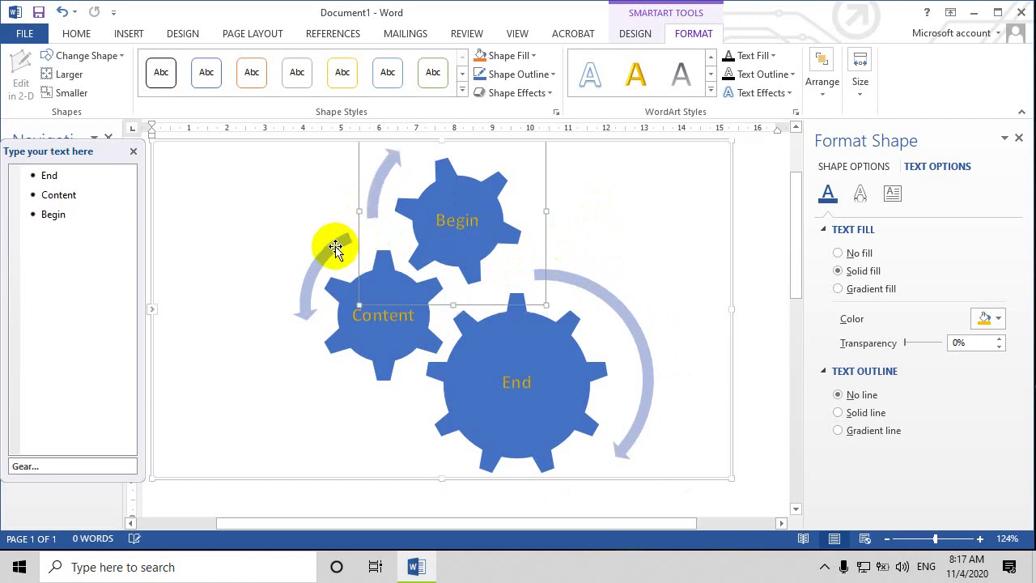
{"action": "left_click_drag", "start_coordinate": [335, 247], "coordinate": [318, 243]}
{"action": "left_click", "coordinate": [626, 242]}
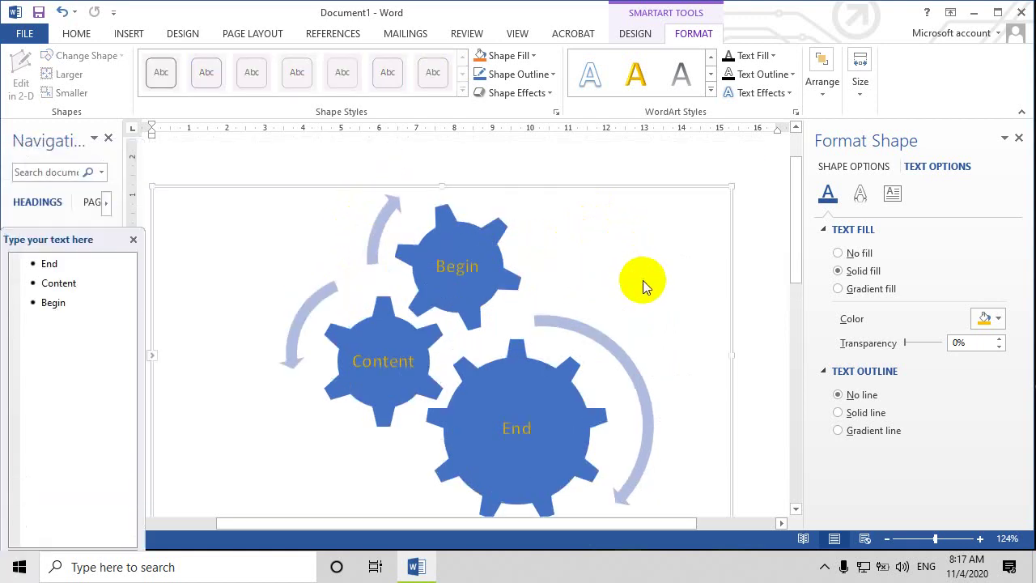
{"action": "scroll", "coordinate": [644, 288], "scroll_direction": "down", "scroll_amount": 2}
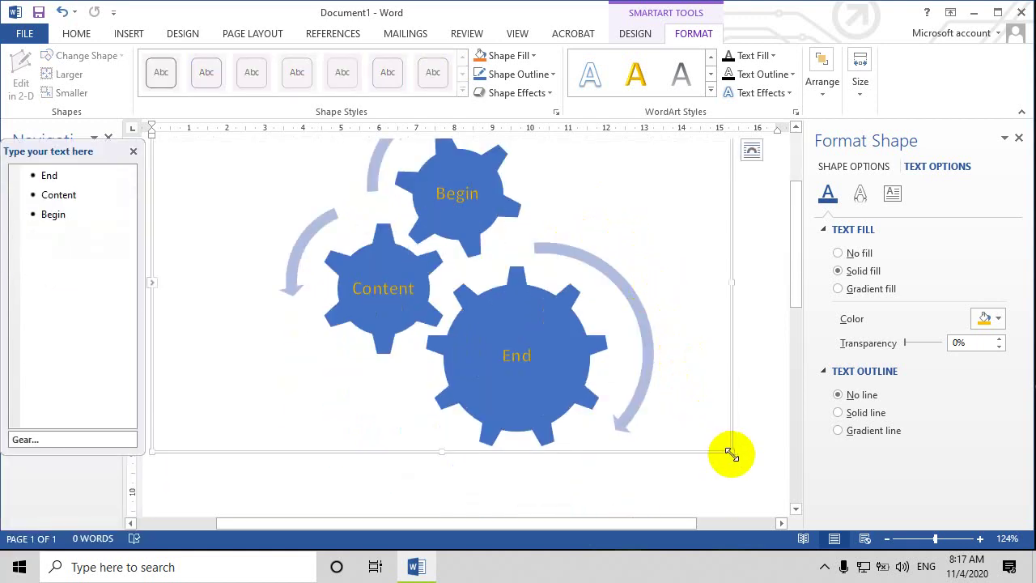
{"action": "scroll", "coordinate": [726, 453], "scroll_direction": "down", "scroll_amount": 1}
{"action": "scroll", "coordinate": [720, 405], "scroll_direction": "down", "scroll_amount": 2}
{"action": "scroll", "coordinate": [711, 348], "scroll_direction": "up", "scroll_amount": 2}
{"action": "scroll", "coordinate": [663, 324], "scroll_direction": "up", "scroll_amount": 2}
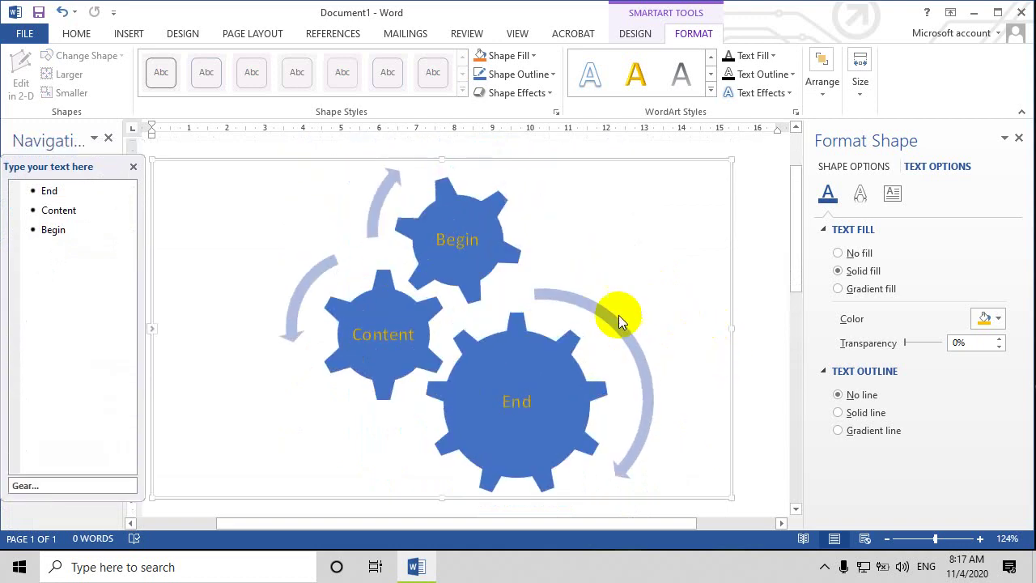
Shift the right curved arrow slightly down
{"action": "left_click", "coordinate": [597, 314]}
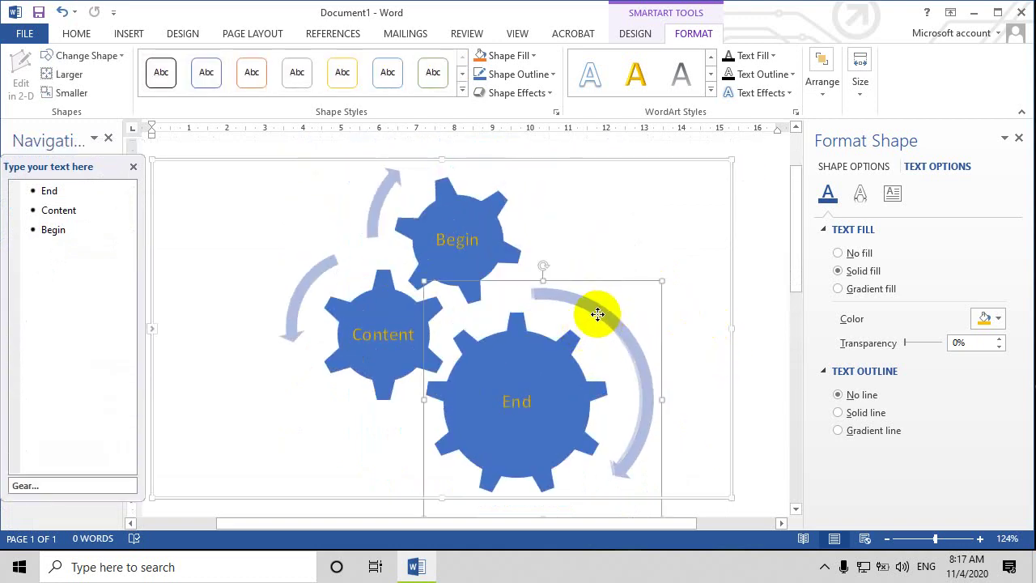
{"action": "left_click_drag", "start_coordinate": [597, 314], "coordinate": [596, 319]}
{"action": "left_click", "coordinate": [687, 276]}
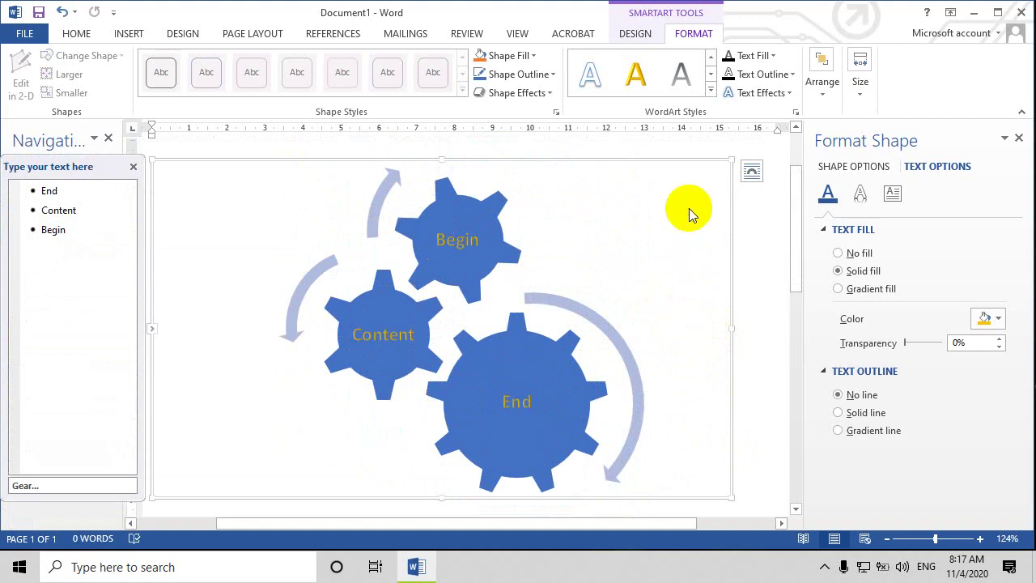
{"action": "scroll", "coordinate": [485, 267], "scroll_direction": "down", "scroll_amount": 1}
{"action": "scroll", "coordinate": [397, 282], "scroll_direction": "up", "scroll_amount": 2}
{"action": "scroll", "coordinate": [356, 279], "scroll_direction": "down", "scroll_amount": 2}
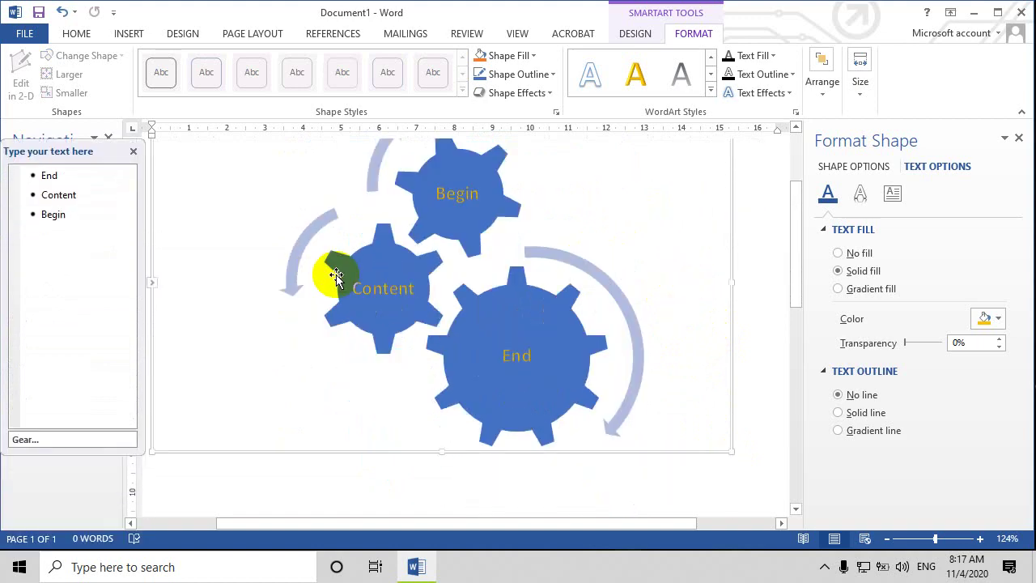
{"action": "scroll", "coordinate": [324, 276], "scroll_direction": "down", "scroll_amount": 1}
{"action": "scroll", "coordinate": [324, 277], "scroll_direction": "up", "scroll_amount": 2}
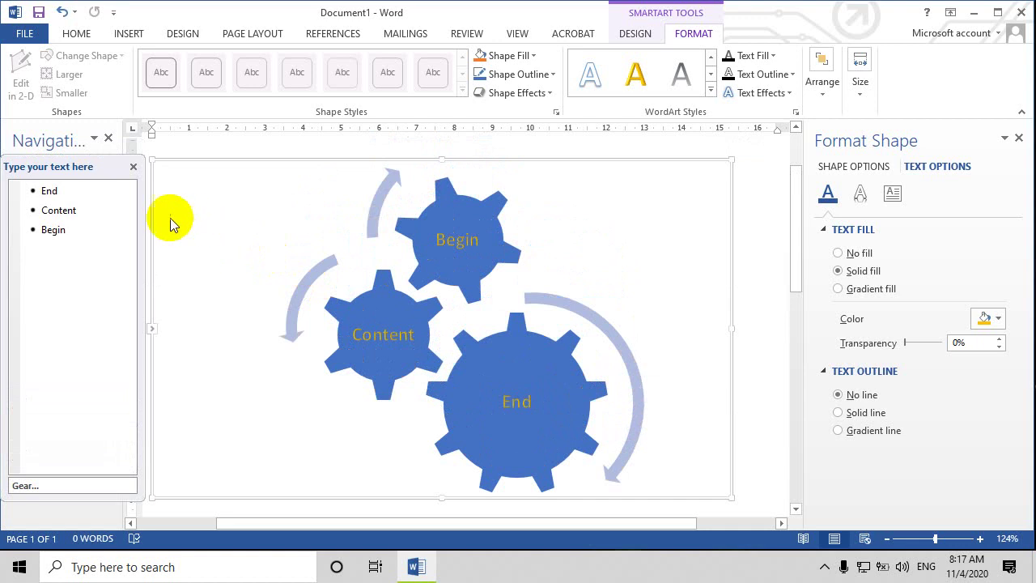
Delete the gear graphic and insert a Segmented Process SmartArt in its place
{"action": "left_click", "coordinate": [193, 161]}
{"action": "key", "text": "Delete"}
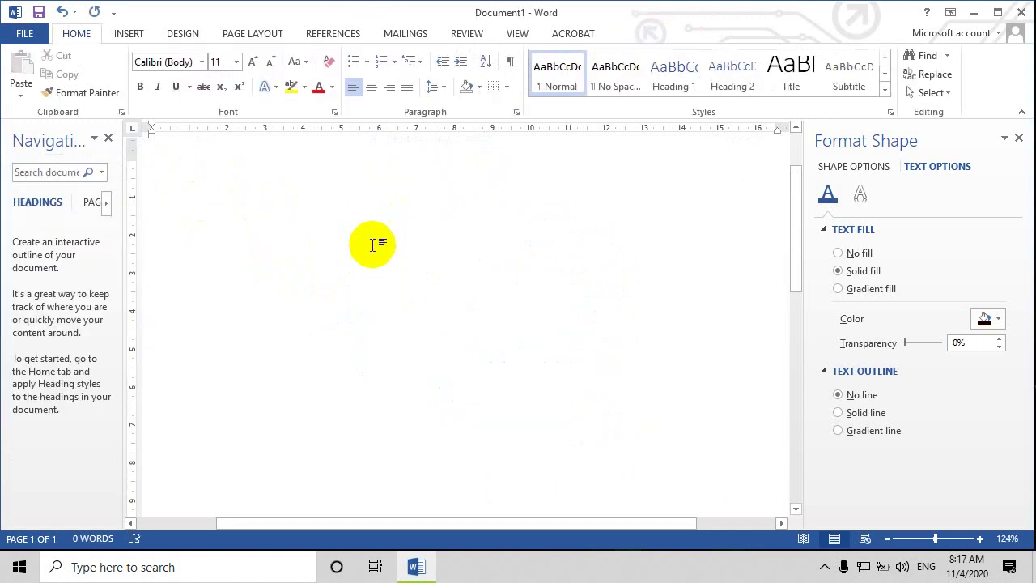
{"action": "left_click", "coordinate": [133, 35]}
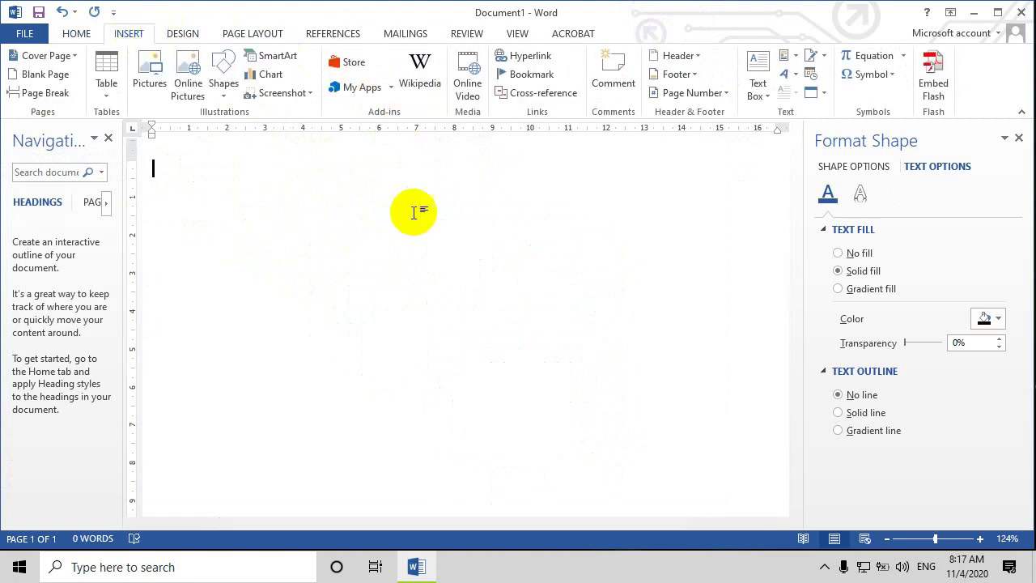
{"action": "left_click", "coordinate": [271, 55]}
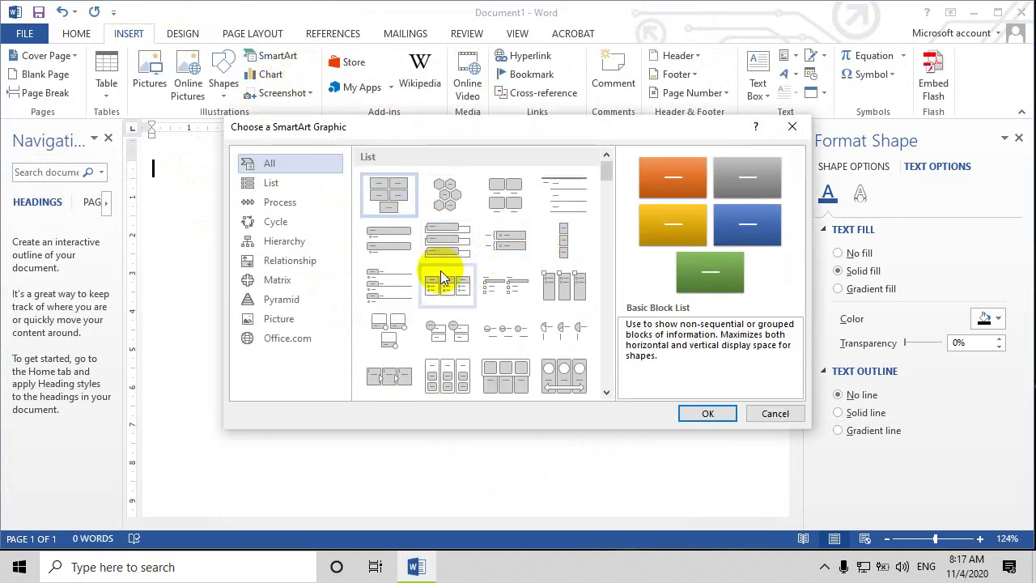
{"action": "left_click_drag", "start_coordinate": [608, 175], "coordinate": [608, 200]}
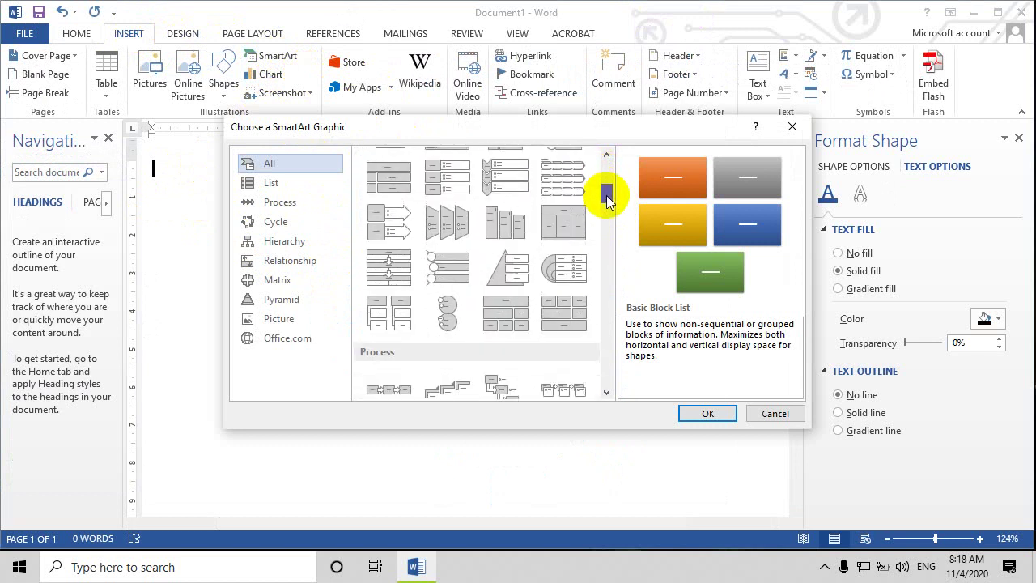
{"action": "left_click", "coordinate": [390, 270]}
{"action": "double_click", "coordinate": [390, 266]}
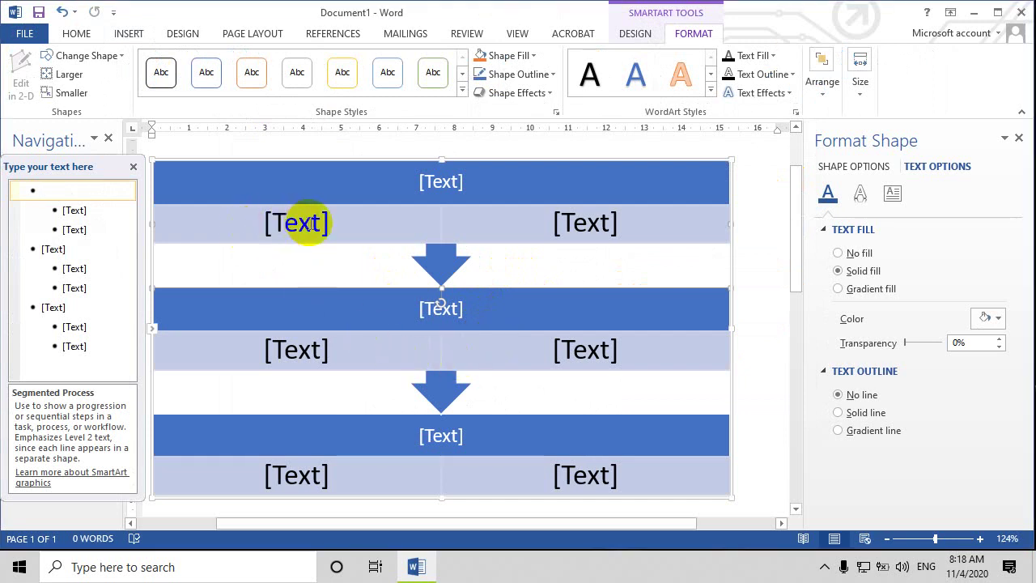
Clear the first step's second detail entry in the text pane, then close the pane
{"action": "left_click", "coordinate": [65, 210]}
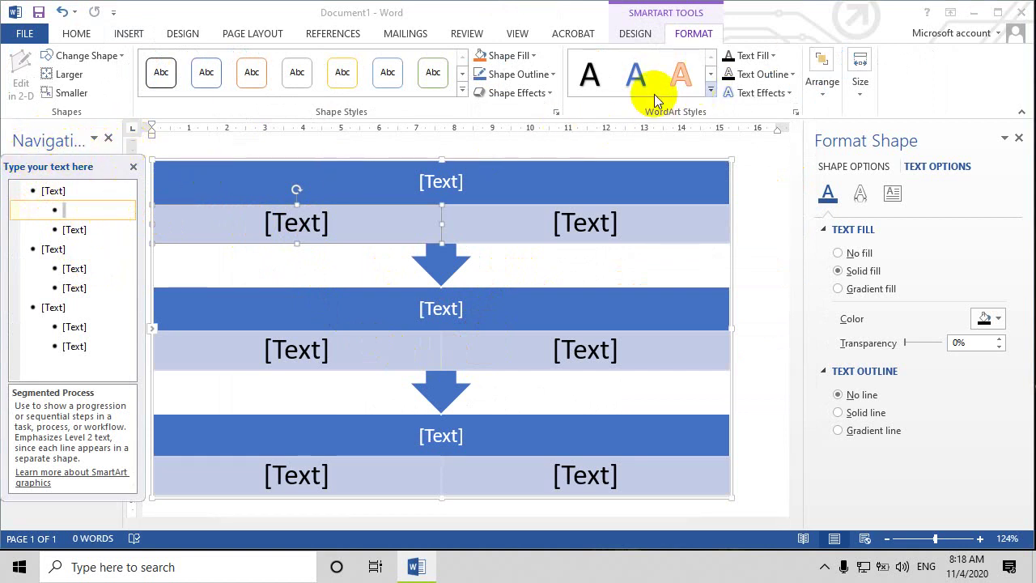
{"action": "left_click", "coordinate": [84, 229]}
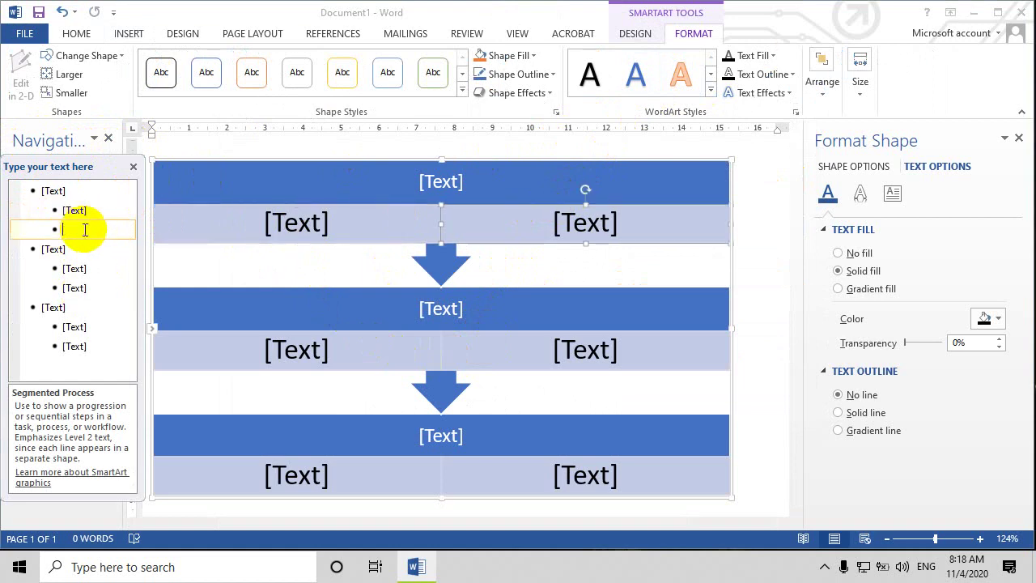
{"action": "left_click", "coordinate": [134, 169]}
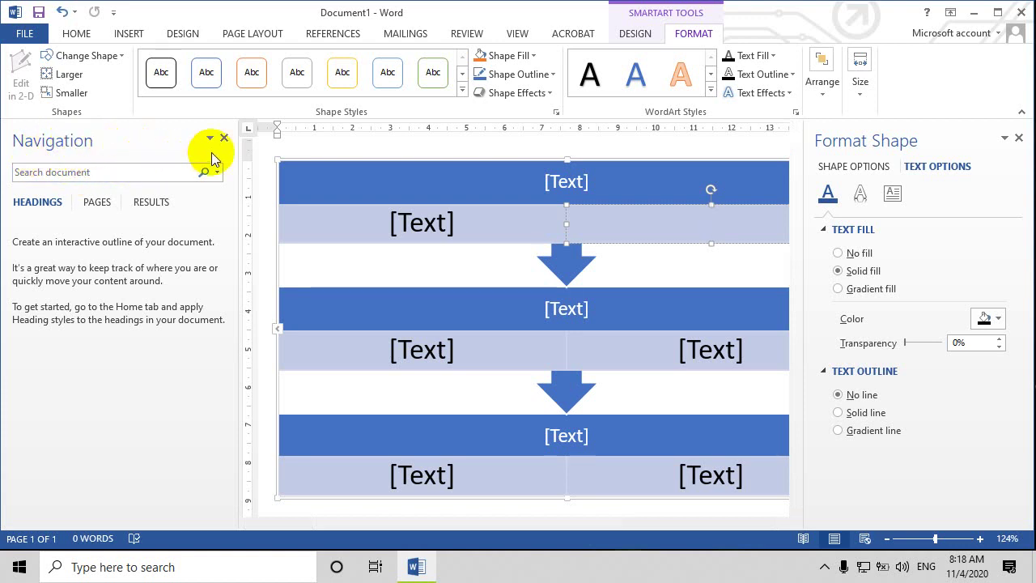
Narrow the Navigation pane, auto-hide the ribbon, then restore Show Tabs and Commands
{"action": "left_click_drag", "start_coordinate": [235, 142], "coordinate": [125, 161]}
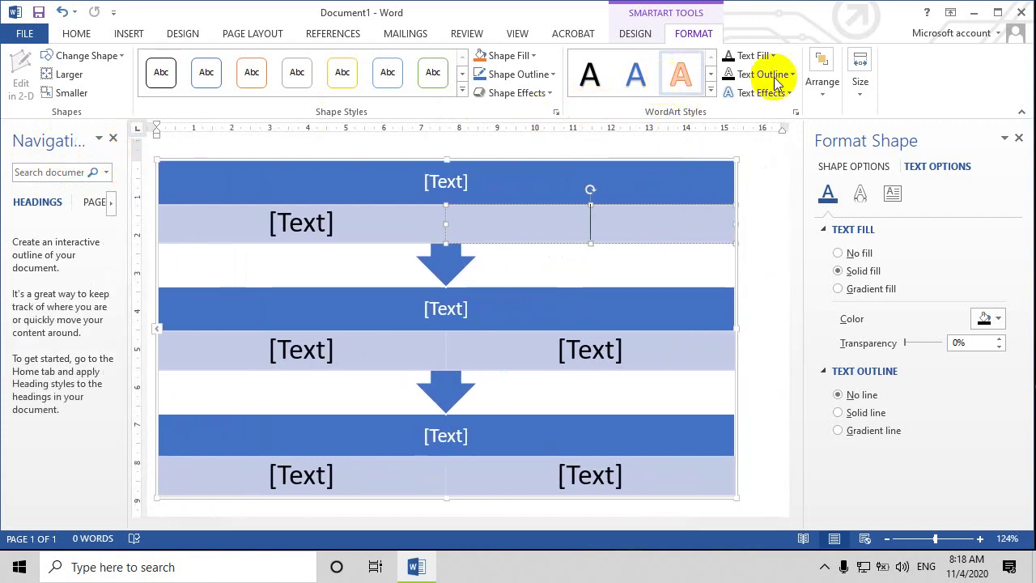
{"action": "left_click", "coordinate": [951, 14]}
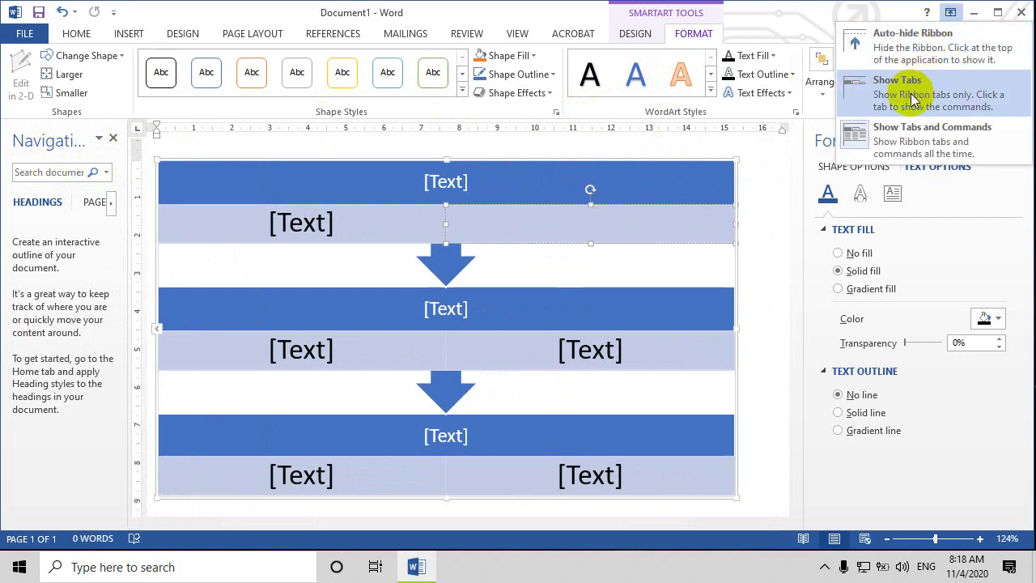
{"action": "left_click", "coordinate": [902, 132]}
{"action": "left_click", "coordinate": [949, 14]}
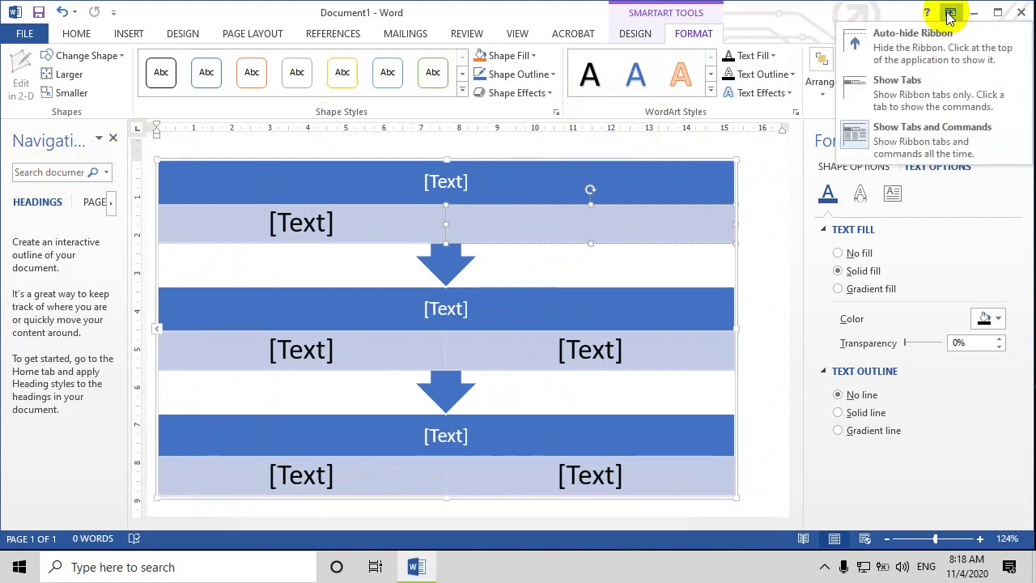
{"action": "left_click", "coordinate": [913, 36]}
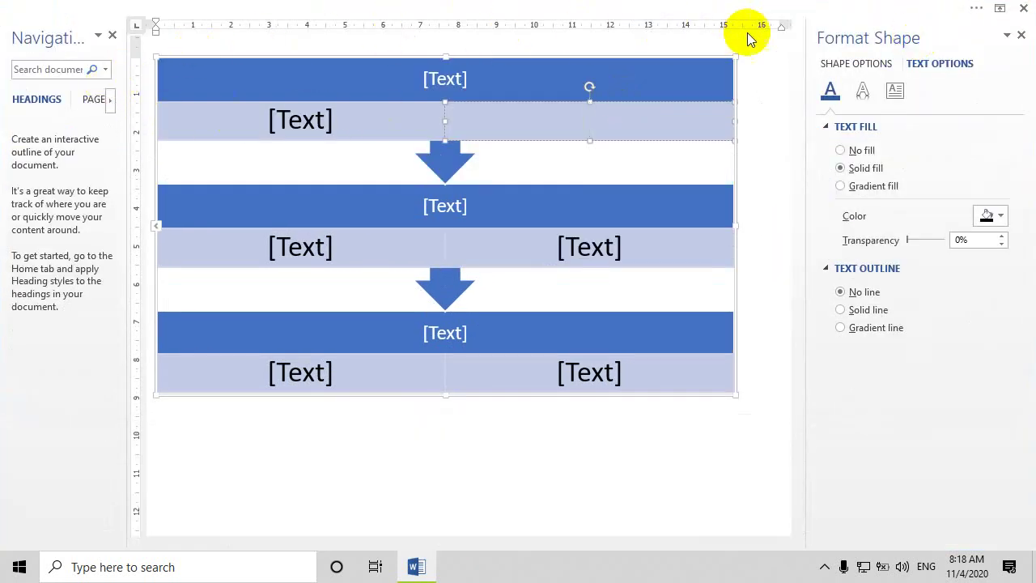
{"action": "left_click", "coordinate": [1000, 9]}
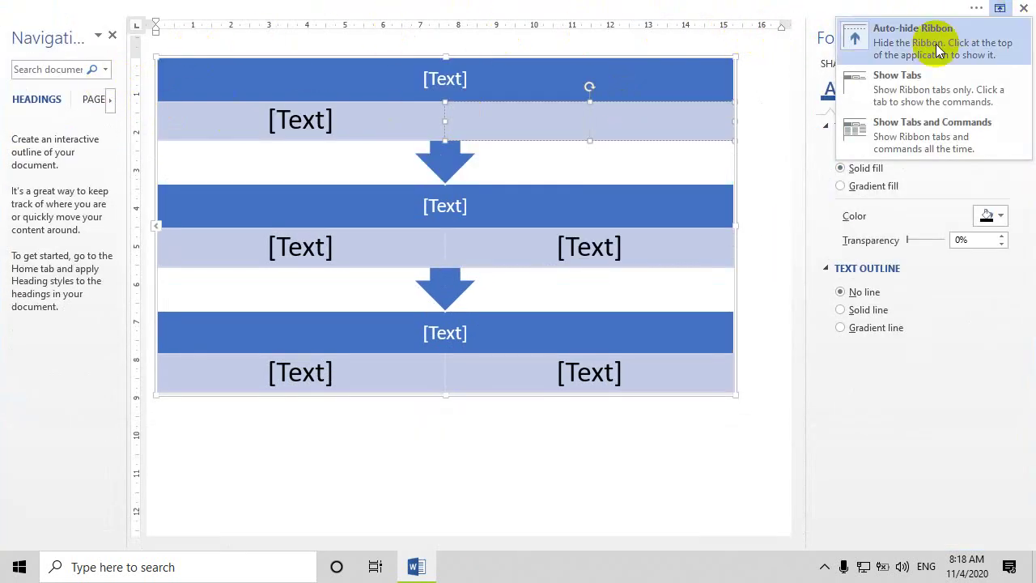
{"action": "left_click", "coordinate": [897, 129]}
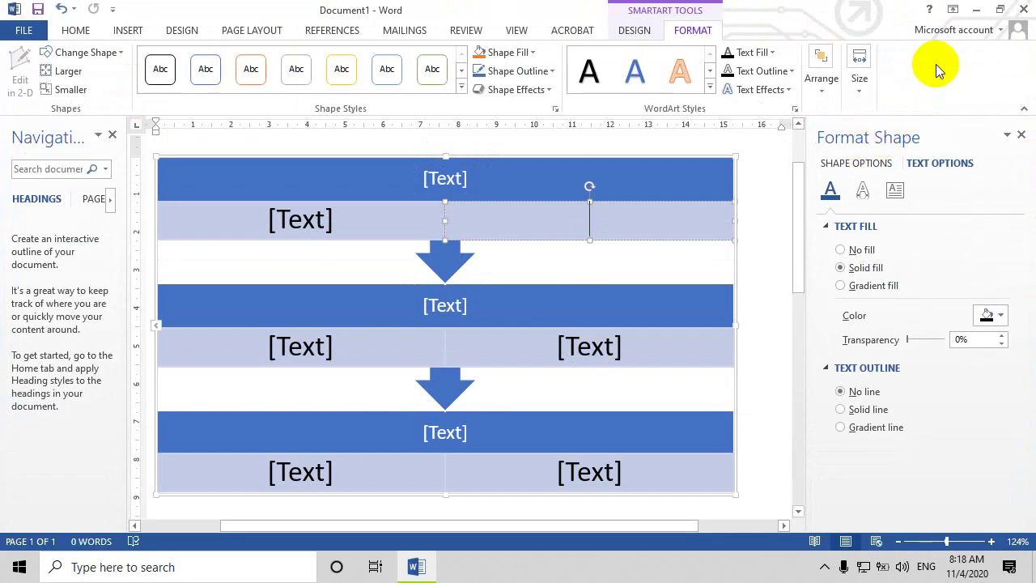
{"action": "left_click", "coordinate": [954, 11]}
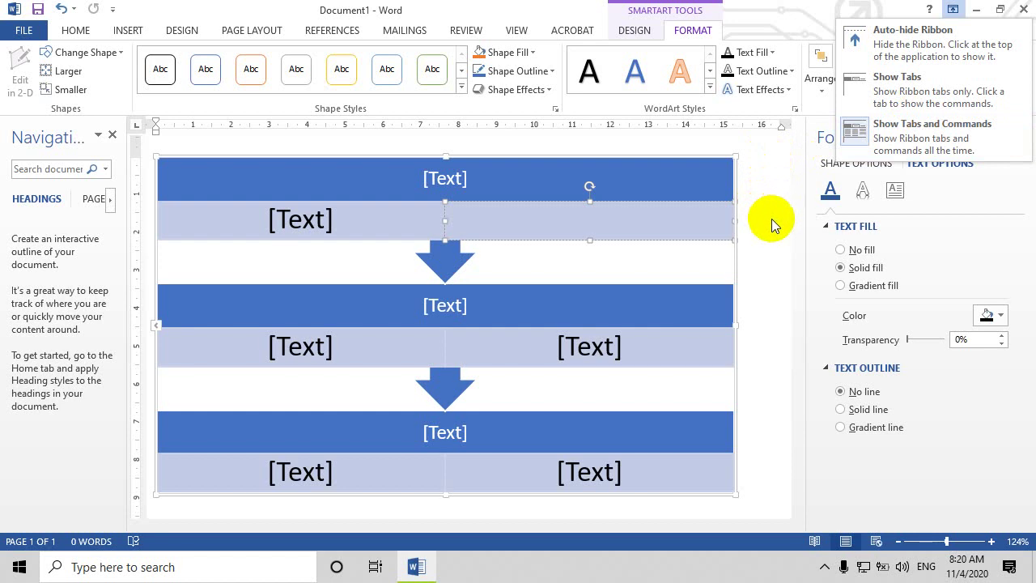
Close the ribbon display menu and browse the SmartArt layout gallery
{"action": "left_click", "coordinate": [757, 254]}
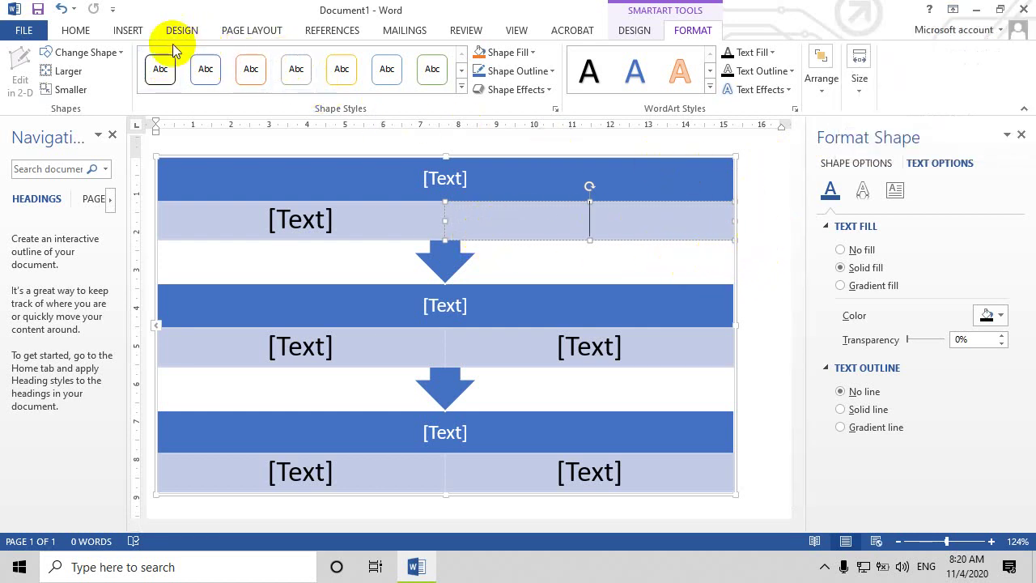
{"action": "left_click", "coordinate": [116, 34]}
{"action": "left_click", "coordinate": [272, 52]}
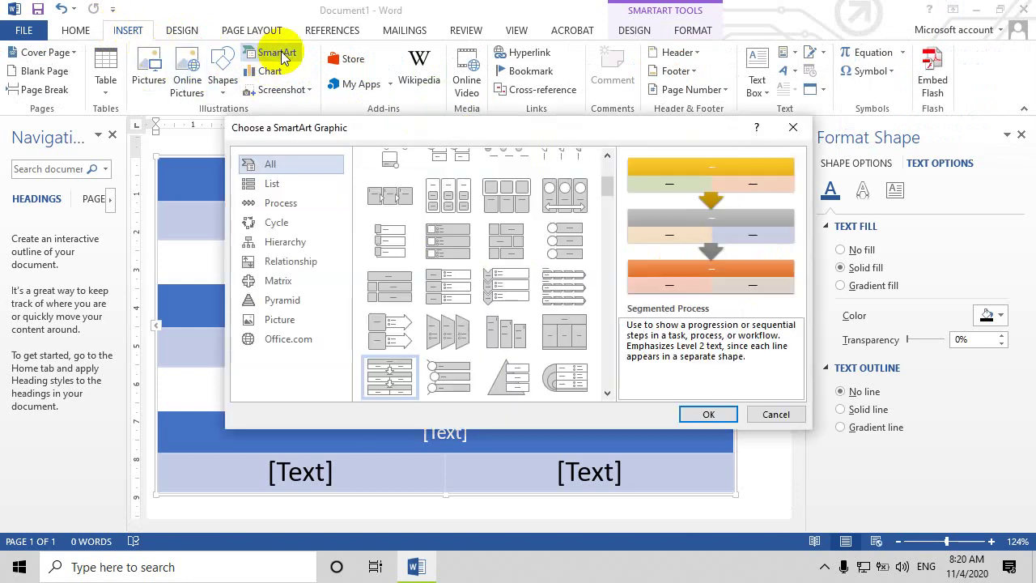
{"action": "scroll", "coordinate": [441, 257], "scroll_direction": "down", "scroll_amount": 3}
{"action": "scroll", "coordinate": [486, 266], "scroll_direction": "down", "scroll_amount": 3}
{"action": "scroll", "coordinate": [509, 271], "scroll_direction": "down", "scroll_amount": 3}
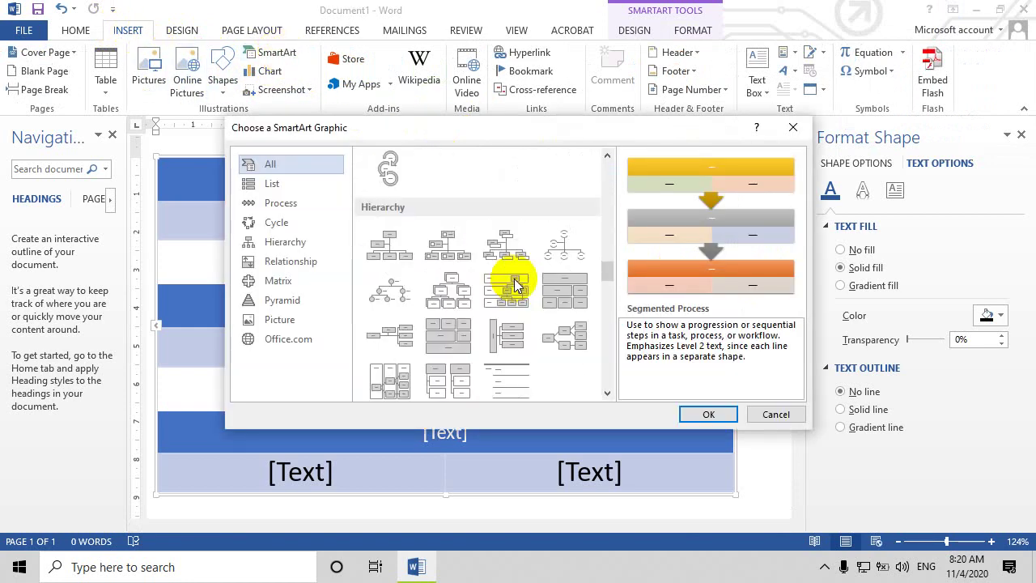
{"action": "scroll", "coordinate": [515, 281], "scroll_direction": "down", "scroll_amount": 3}
{"action": "scroll", "coordinate": [520, 267], "scroll_direction": "down", "scroll_amount": 5}
{"action": "scroll", "coordinate": [524, 271], "scroll_direction": "down", "scroll_amount": 3}
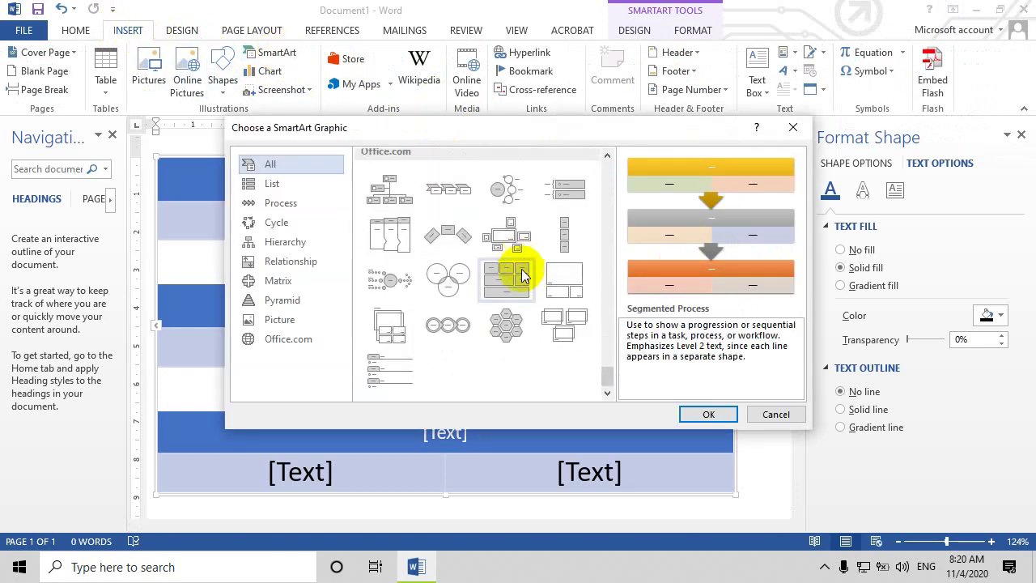
Find the Funnel layout under Relationship and insert it in place of Segmented Process
{"action": "scroll", "coordinate": [494, 323], "scroll_direction": "up", "scroll_amount": 3}
{"action": "scroll", "coordinate": [508, 331], "scroll_direction": "up", "scroll_amount": 3}
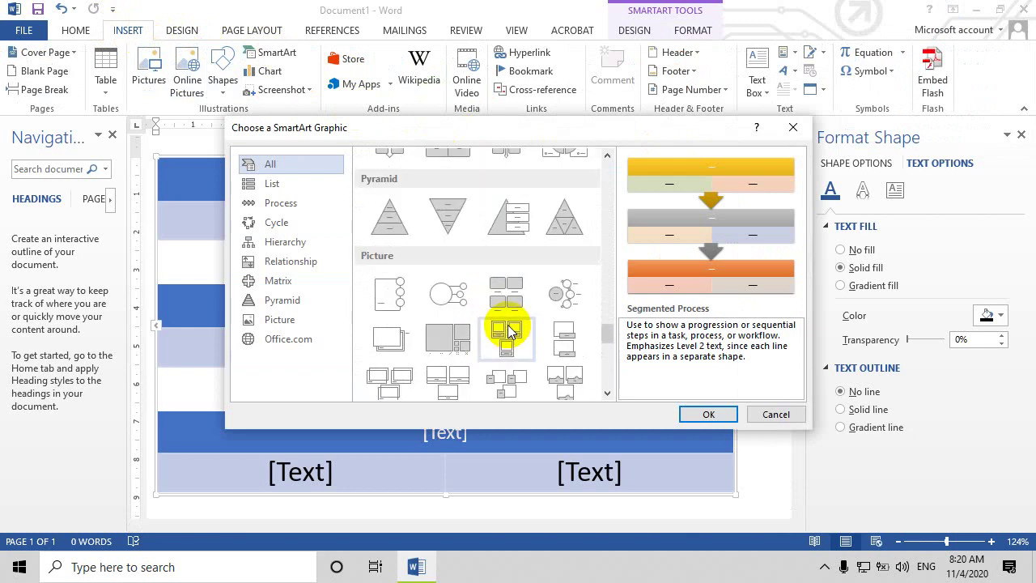
{"action": "scroll", "coordinate": [510, 291], "scroll_direction": "up", "scroll_amount": 3}
{"action": "scroll", "coordinate": [509, 275], "scroll_direction": "up", "scroll_amount": 3}
{"action": "scroll", "coordinate": [503, 261], "scroll_direction": "up", "scroll_amount": 3}
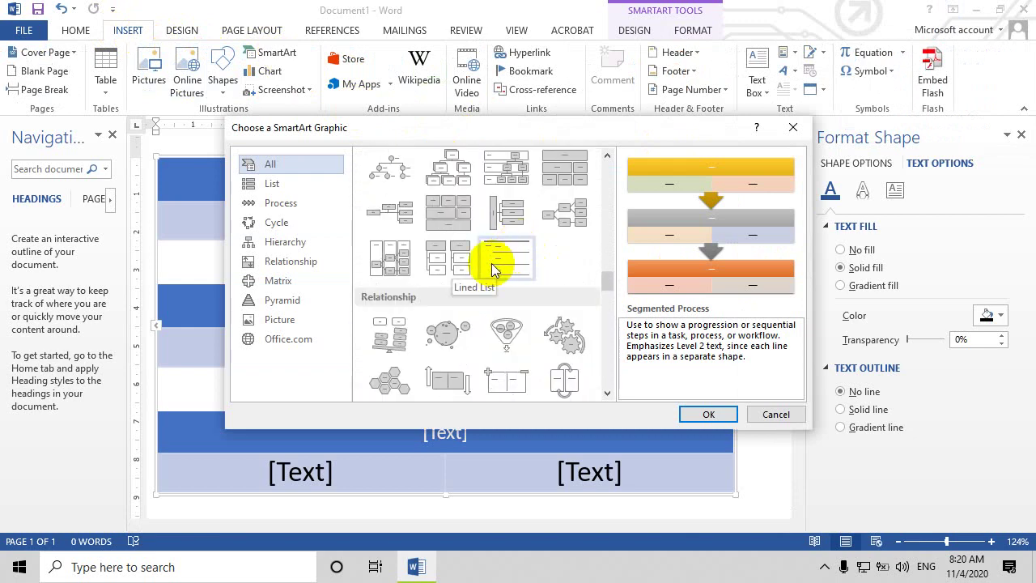
{"action": "scroll", "coordinate": [541, 238], "scroll_direction": "down", "scroll_amount": 3}
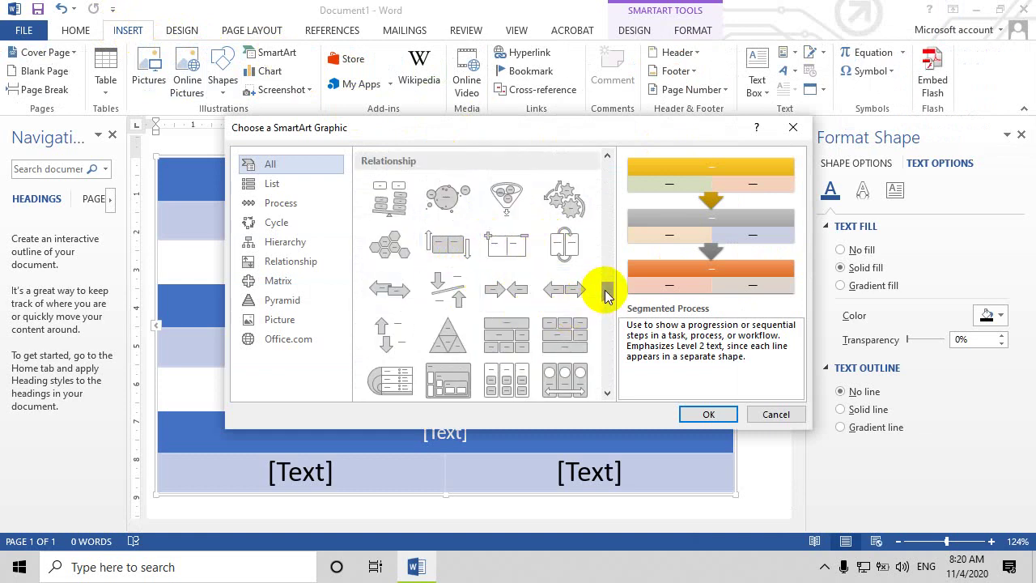
{"action": "left_click_drag", "start_coordinate": [530, 132], "coordinate": [428, 26]}
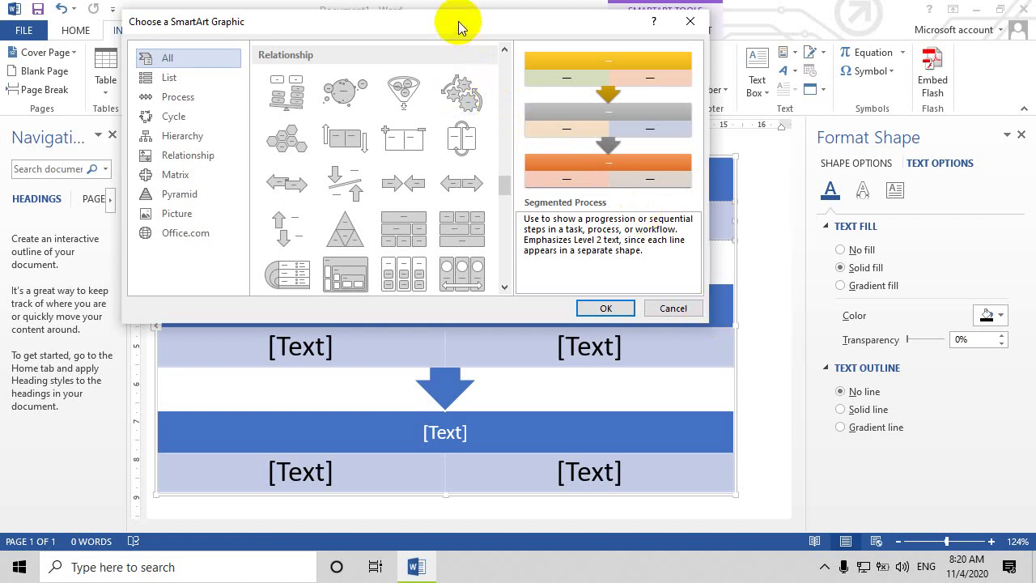
{"action": "left_click_drag", "start_coordinate": [458, 21], "coordinate": [472, 28]}
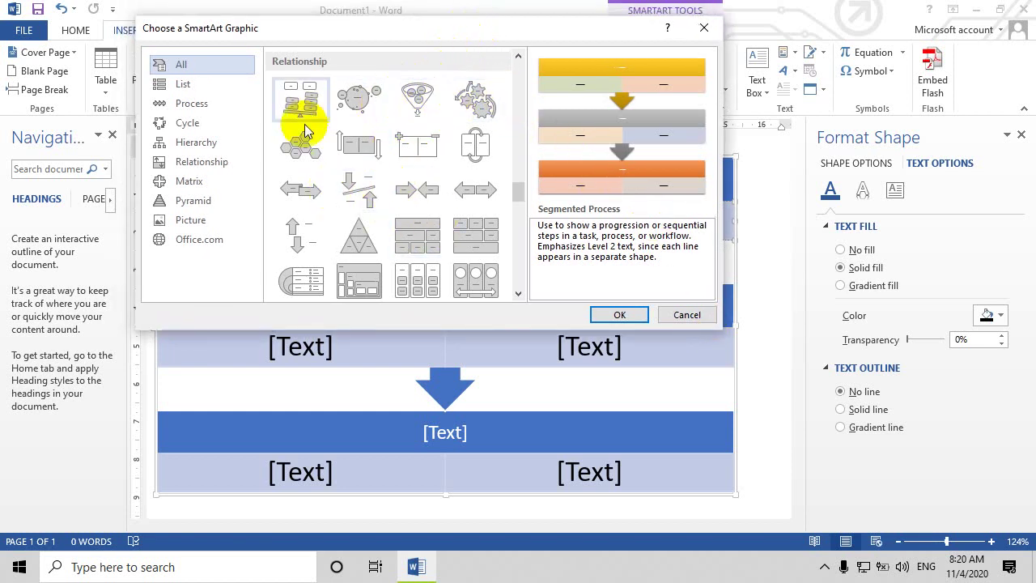
{"action": "double_click", "coordinate": [420, 107]}
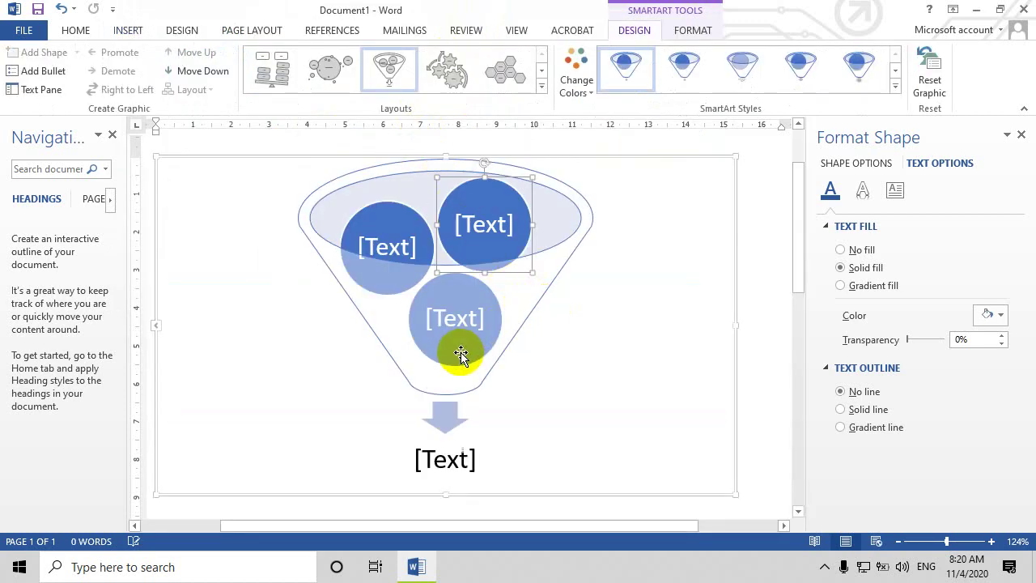
Narrow the Navigation pane slightly and drag the Funnel SmartArt's corner inward to shrink it a little
{"action": "left_click", "coordinate": [495, 273]}
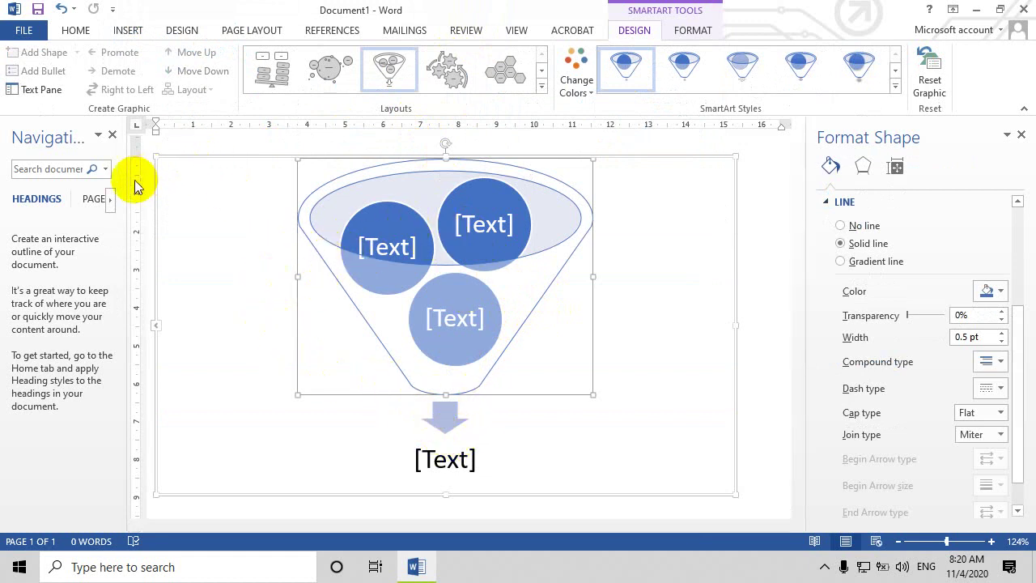
{"action": "left_click_drag", "start_coordinate": [125, 169], "coordinate": [121, 169]}
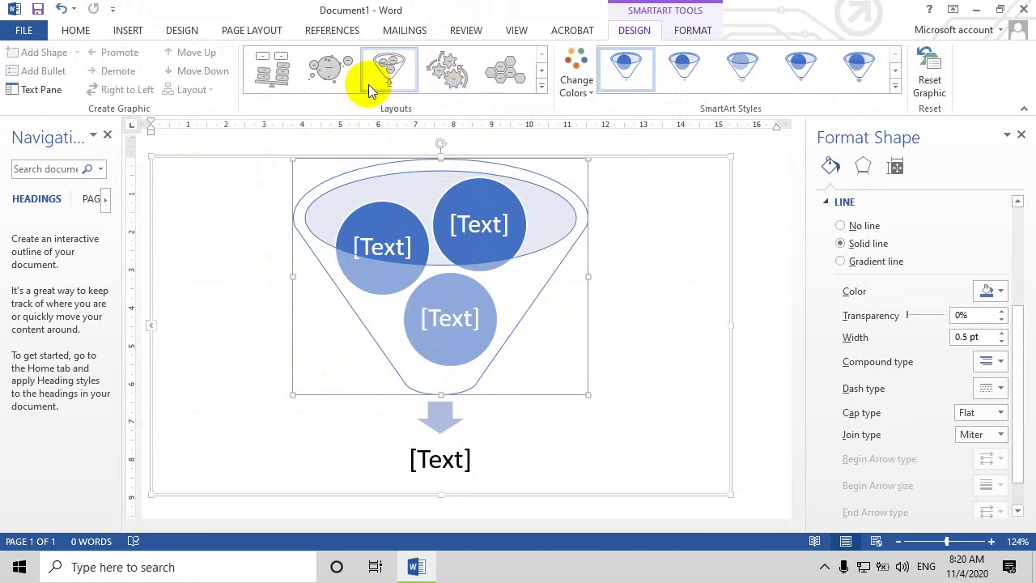
{"action": "left_click", "coordinate": [660, 335]}
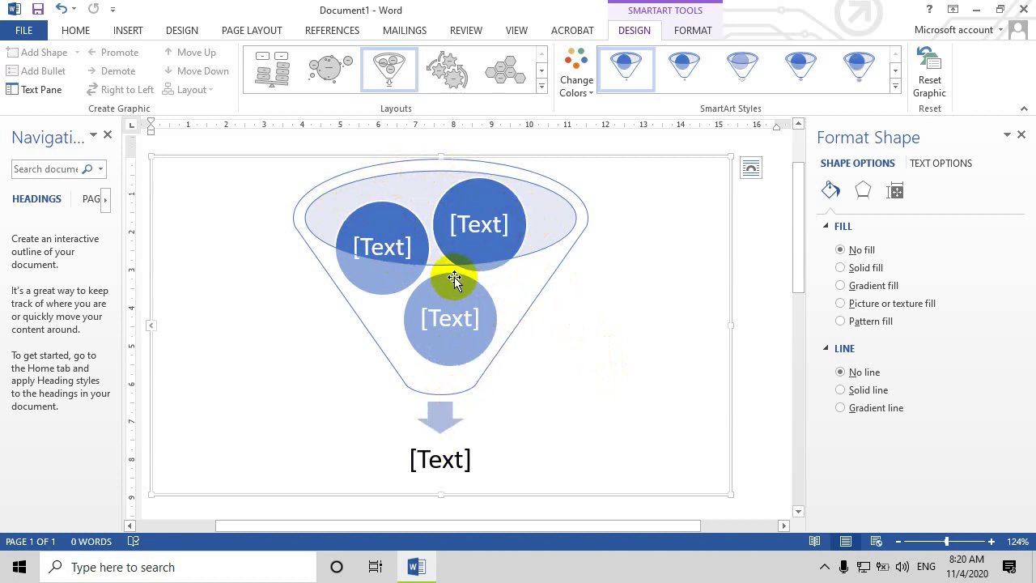
{"action": "scroll", "coordinate": [611, 257], "scroll_direction": "down", "scroll_amount": 1}
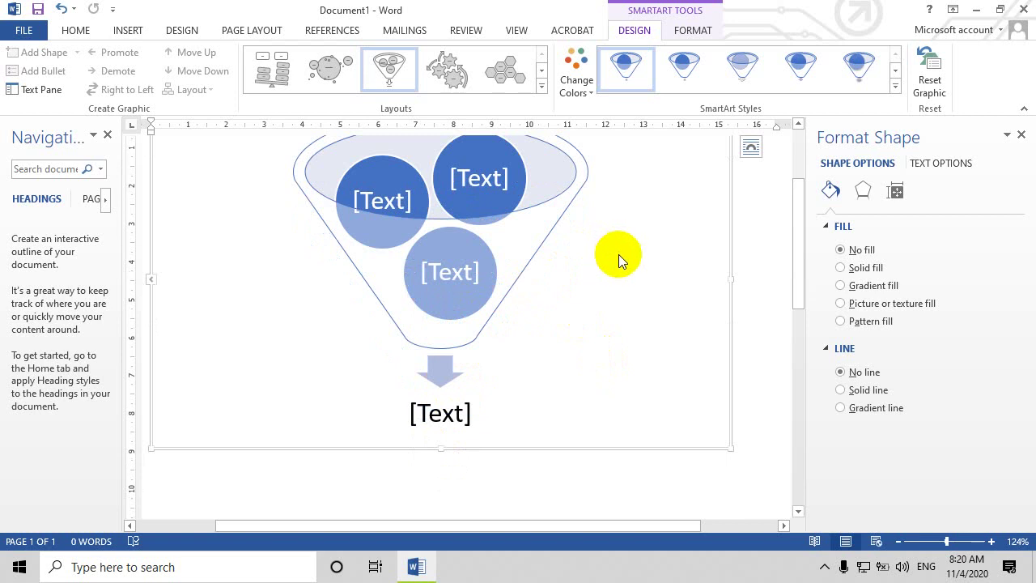
{"action": "scroll", "coordinate": [618, 255], "scroll_direction": "up", "scroll_amount": 1}
{"action": "scroll", "coordinate": [673, 260], "scroll_direction": "down", "scroll_amount": 2}
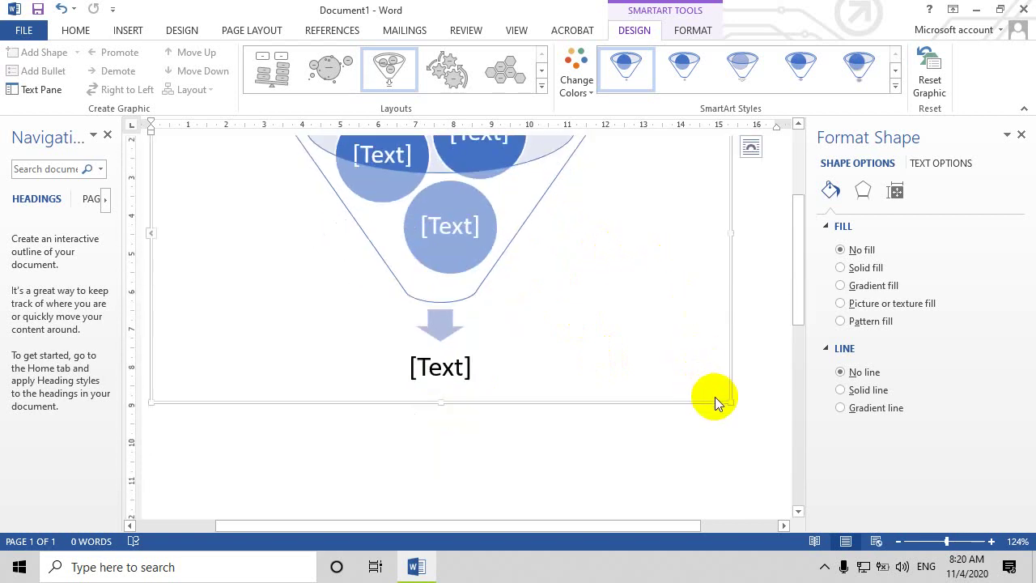
{"action": "mouse_move", "coordinate": [731, 403]}
{"action": "left_mouse_down"}
{"action": "mouse_move", "coordinate": [739, 418]}
{"action": "mouse_move", "coordinate": [721, 377]}
{"action": "left_mouse_up"}
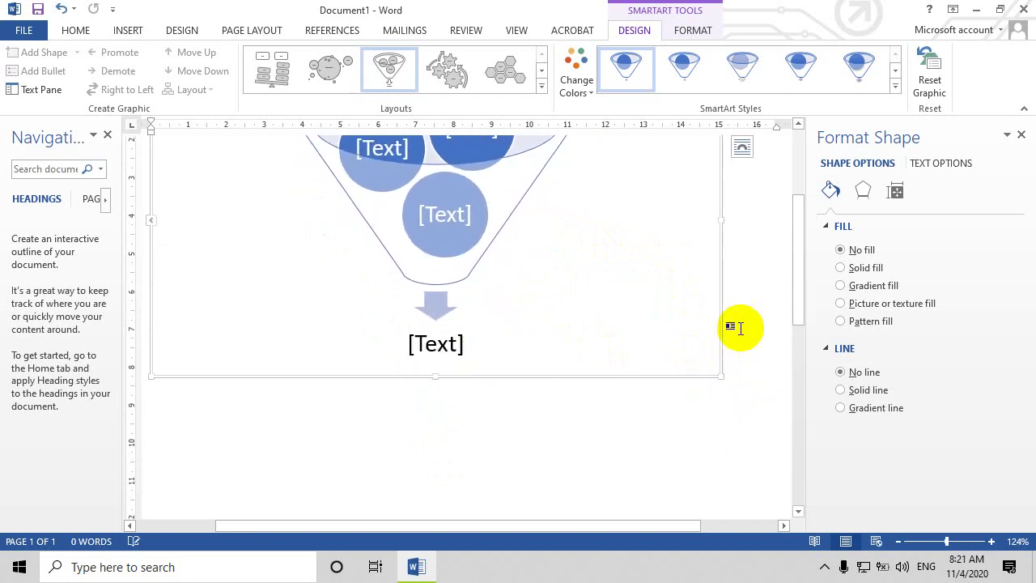
{"action": "left_click_drag", "start_coordinate": [802, 246], "coordinate": [794, 207]}
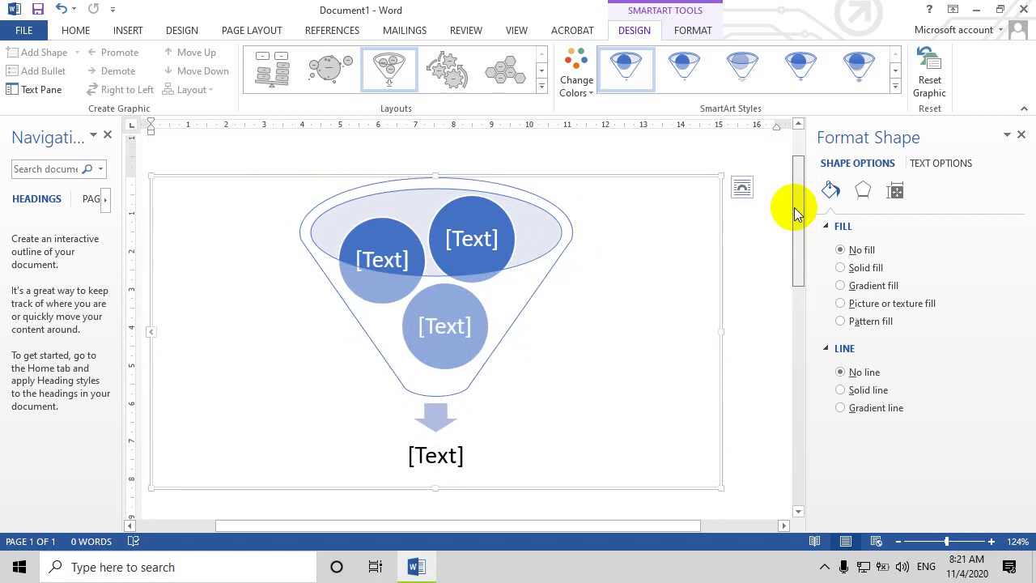
{"action": "left_click_drag", "start_coordinate": [794, 207], "coordinate": [795, 203]}
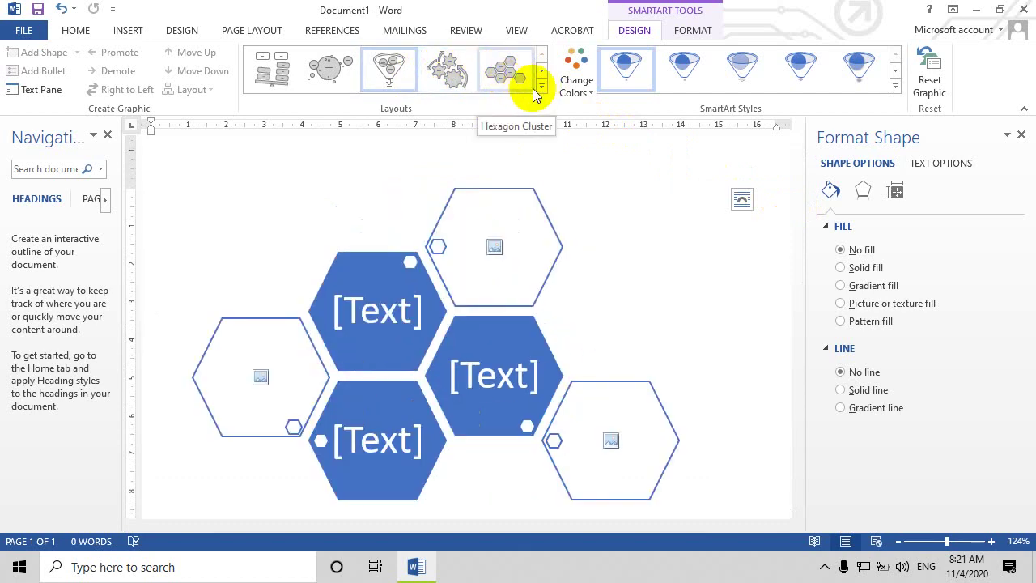
Switch the diagram to the Picture Accent List layout from the full layouts gallery
{"action": "left_click", "coordinate": [541, 86]}
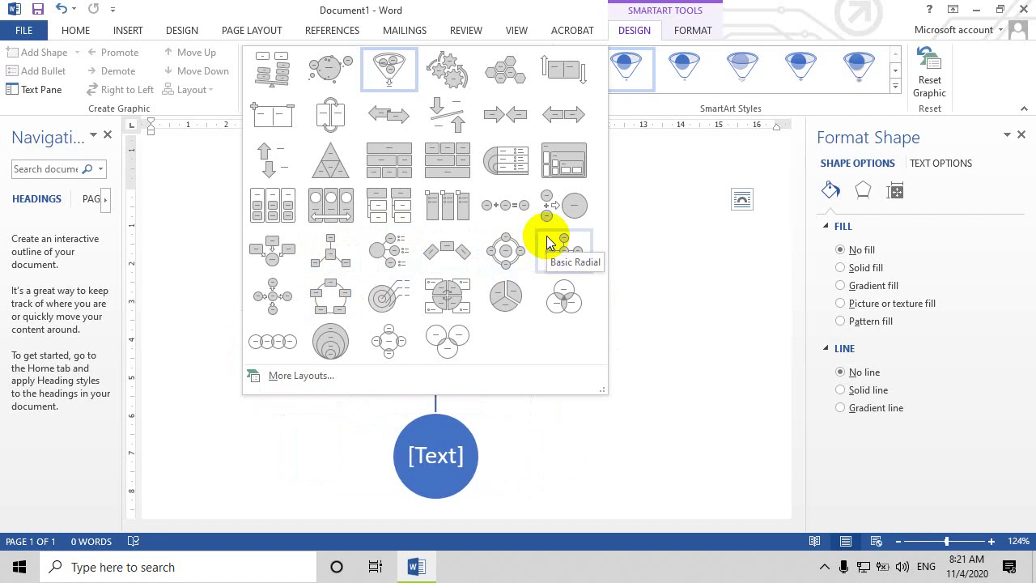
{"action": "left_click", "coordinate": [441, 212]}
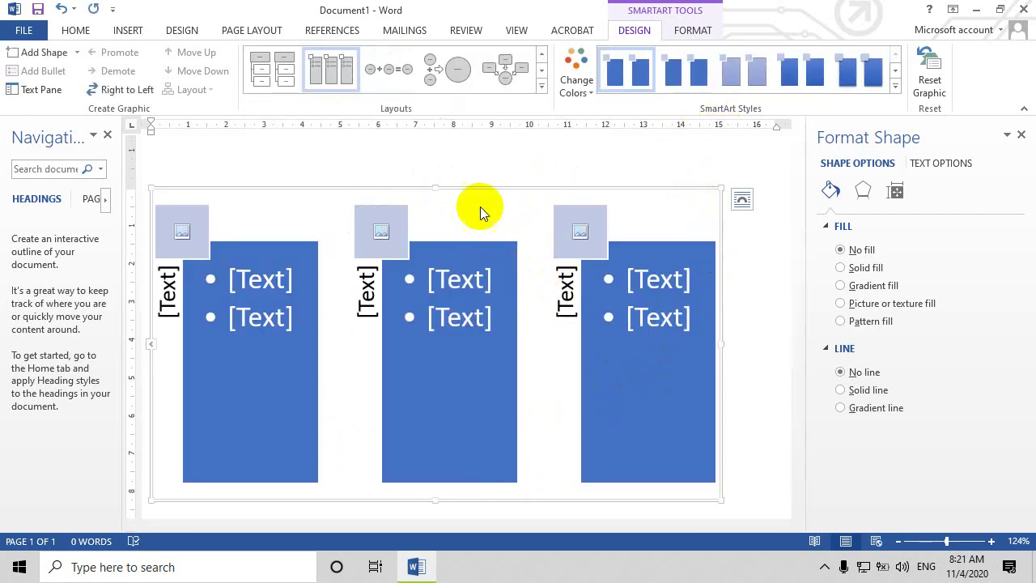
Fill the left SmartArt panel with cyan
{"action": "left_click", "coordinate": [271, 397]}
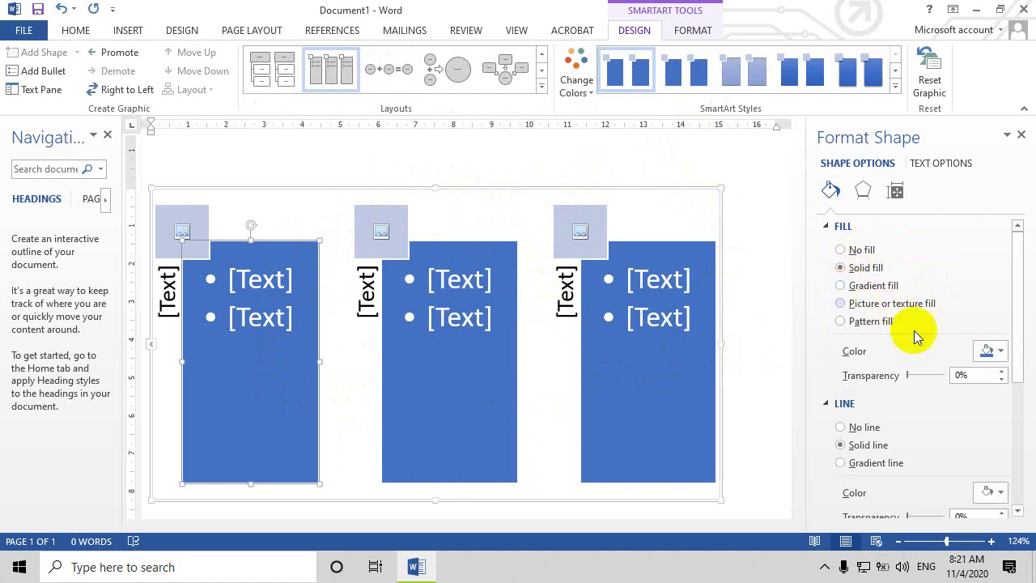
{"action": "left_click", "coordinate": [995, 350]}
{"action": "left_click", "coordinate": [995, 396]}
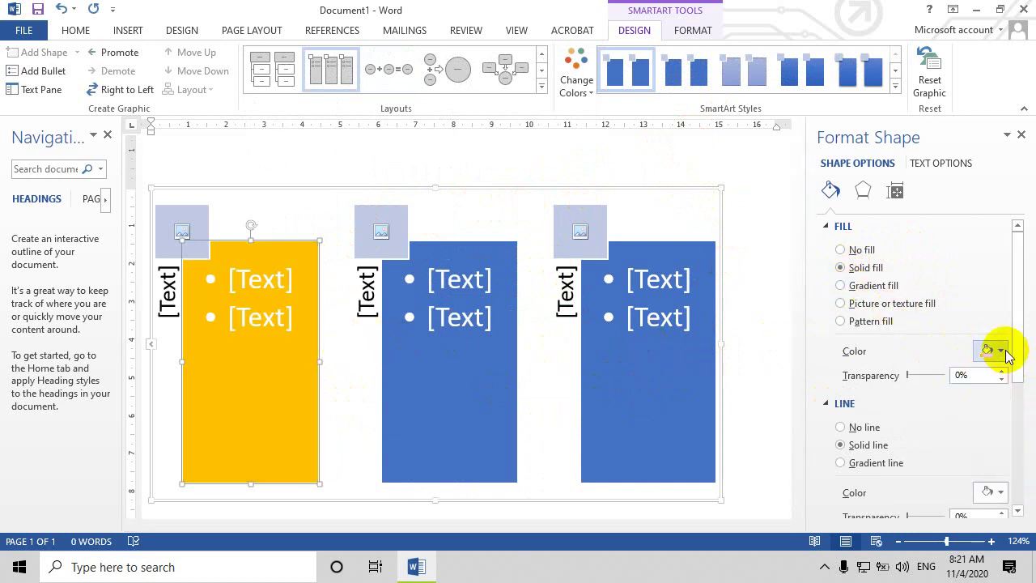
{"action": "left_click", "coordinate": [1004, 352]}
{"action": "left_click", "coordinate": [977, 474]}
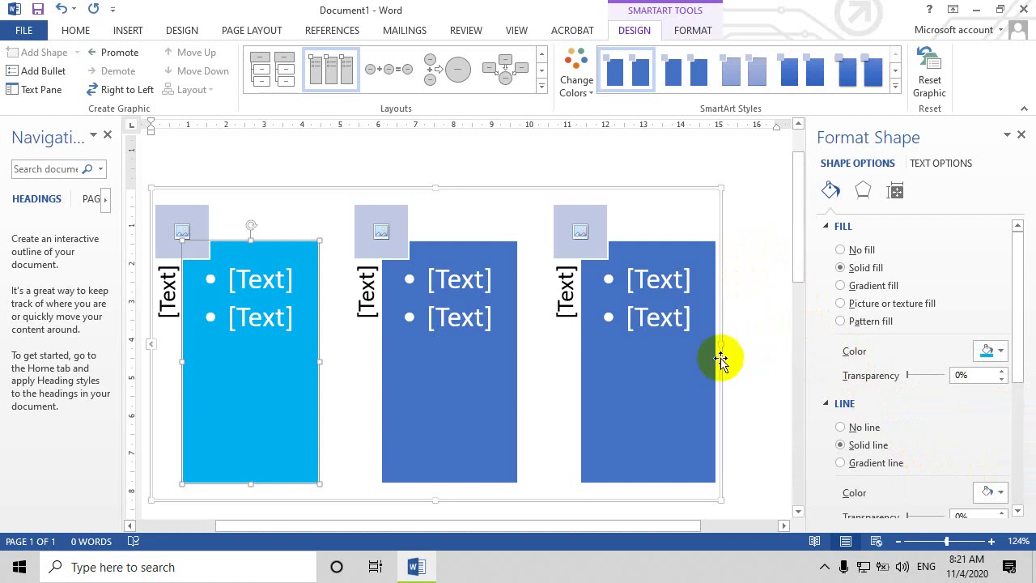
Fill the middle panel with red, leaving the right panel blue
{"action": "left_click", "coordinate": [470, 351]}
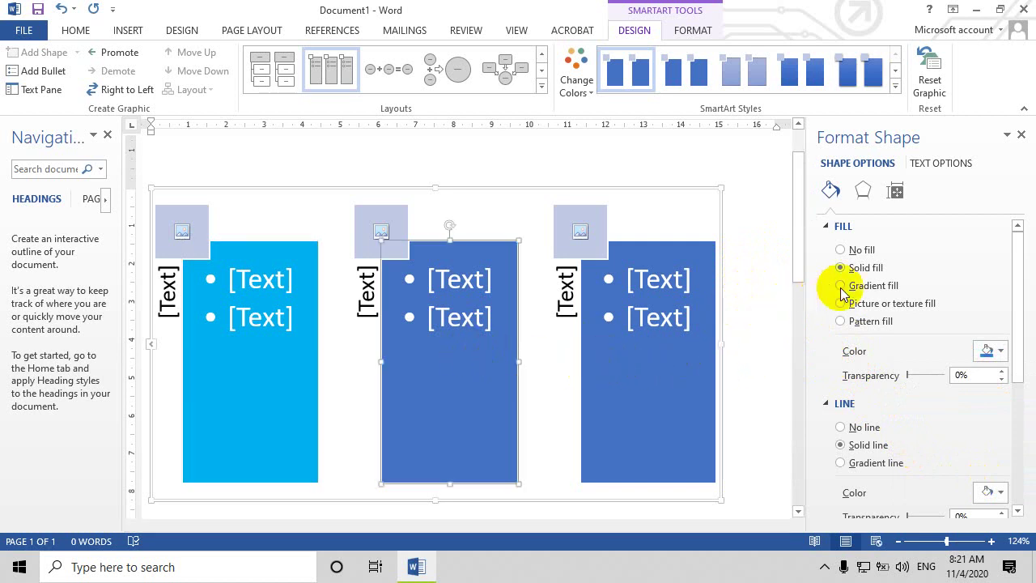
{"action": "left_click", "coordinate": [989, 350]}
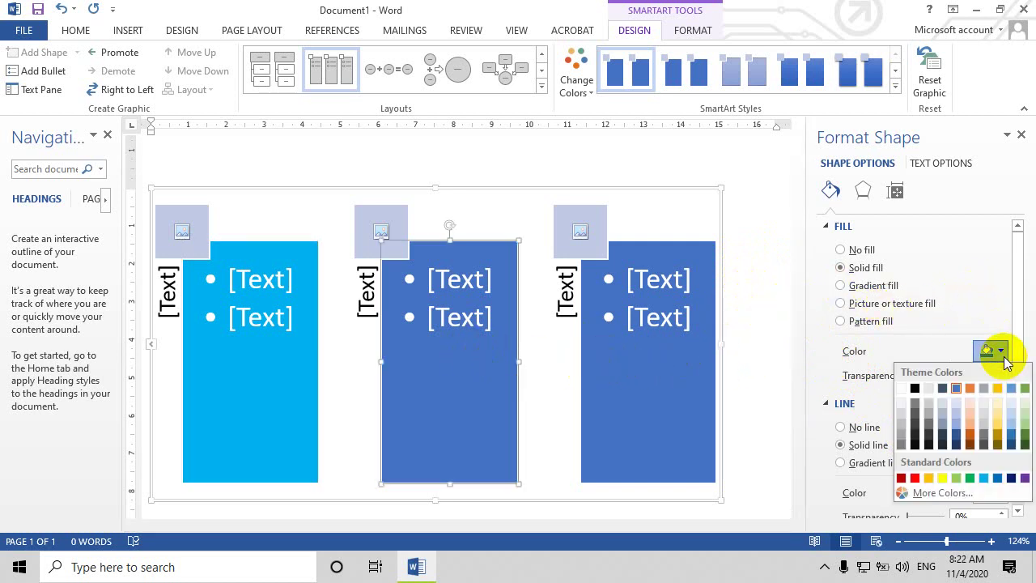
{"action": "left_click", "coordinate": [915, 478]}
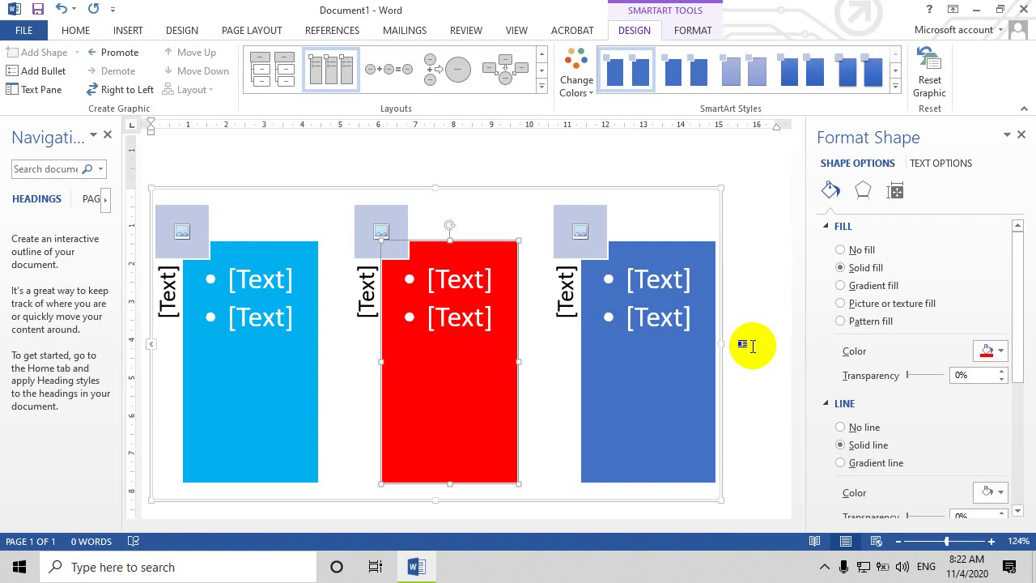
{"action": "left_click", "coordinate": [679, 368]}
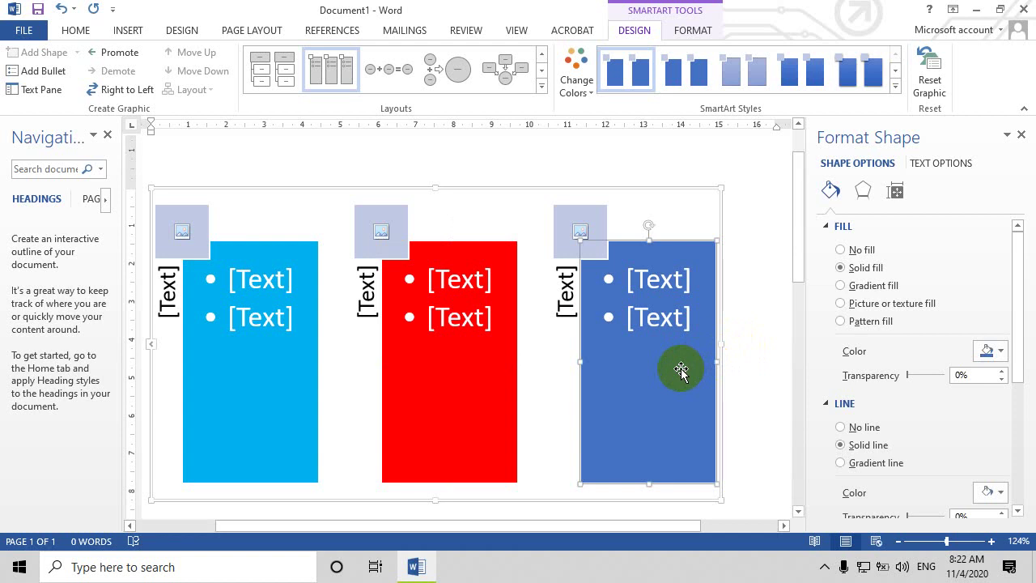
Nudge the blue right panel slightly to the right
{"action": "left_click_drag", "start_coordinate": [681, 370], "coordinate": [734, 370]}
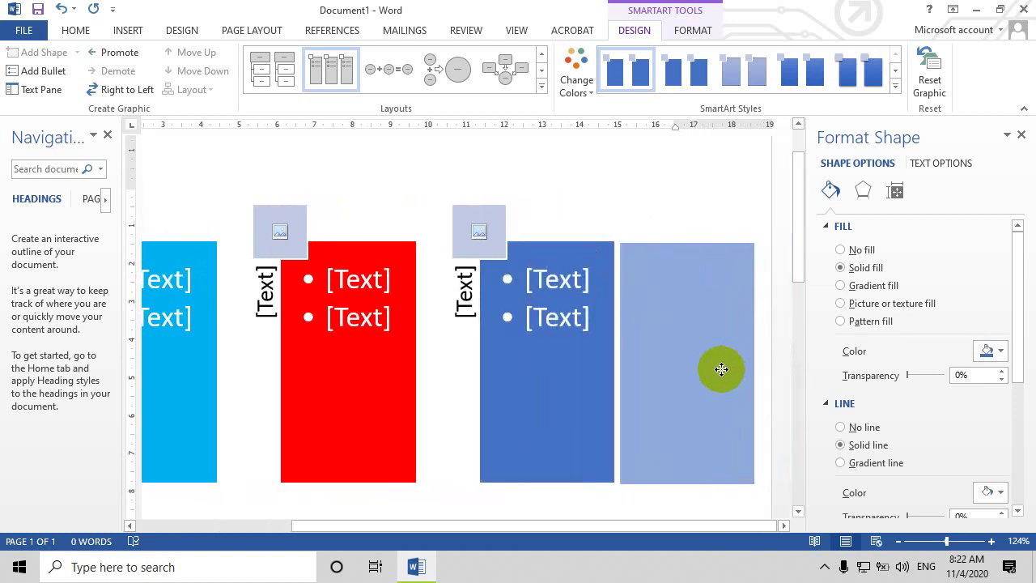
{"action": "left_click_drag", "start_coordinate": [735, 371], "coordinate": [717, 364]}
{"action": "left_click_drag", "start_coordinate": [582, 384], "coordinate": [553, 411]}
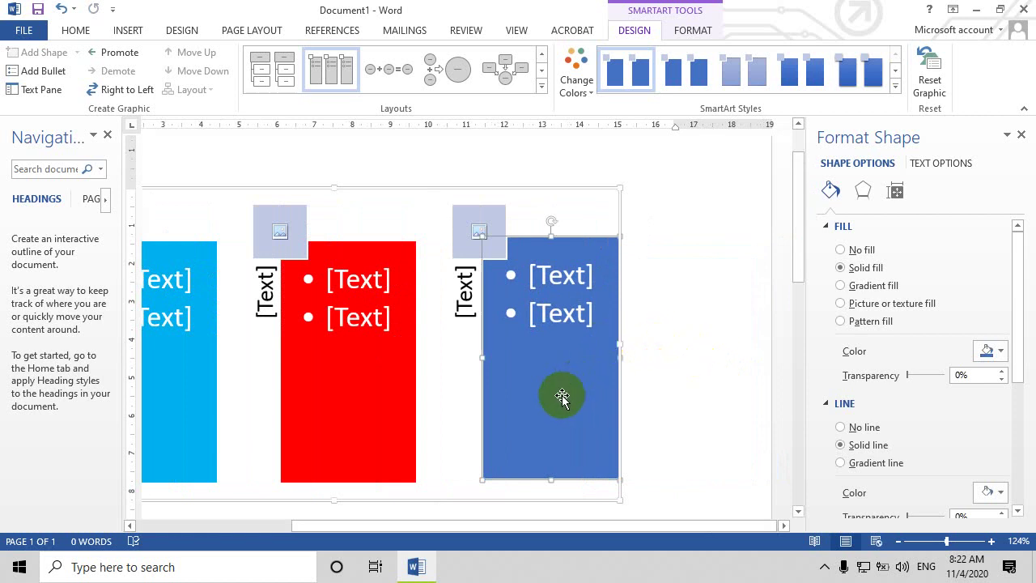
{"action": "right_click", "coordinate": [553, 411]}
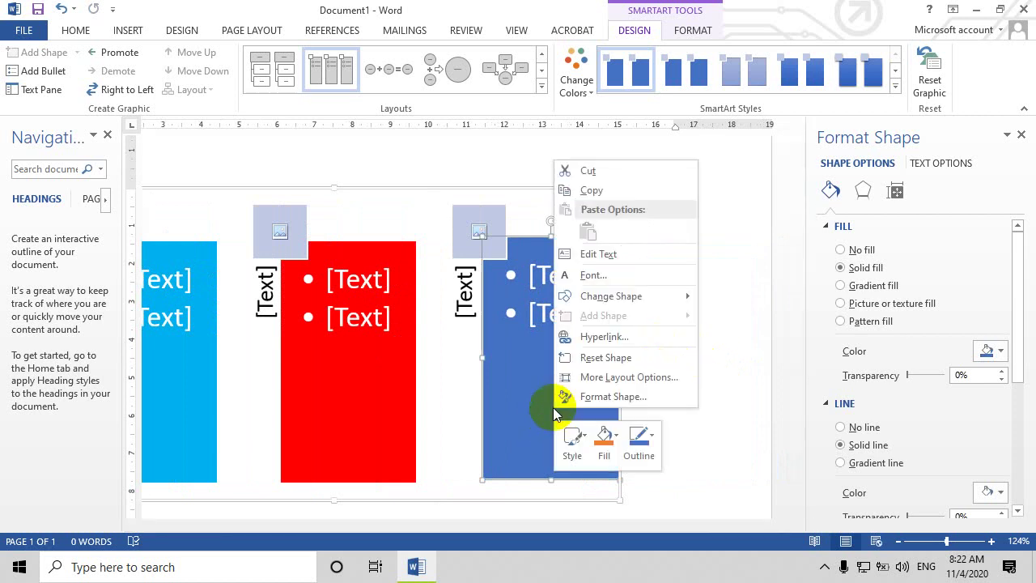
{"action": "left_click", "coordinate": [535, 396]}
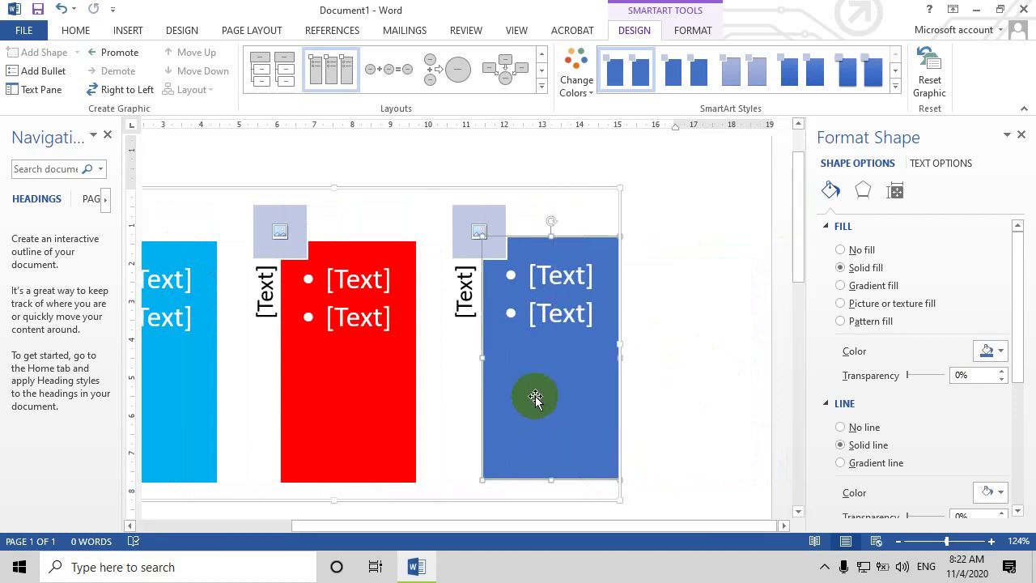
Copy the blue panel to the clipboard from the Home tab, then reselect the SmartArt
{"action": "left_click", "coordinate": [72, 30]}
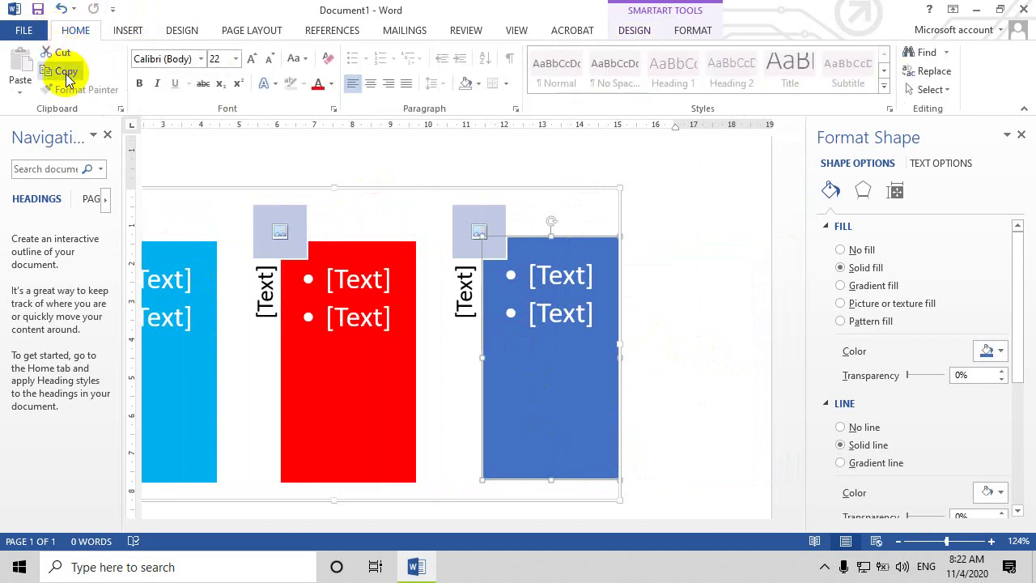
{"action": "left_click", "coordinate": [61, 72]}
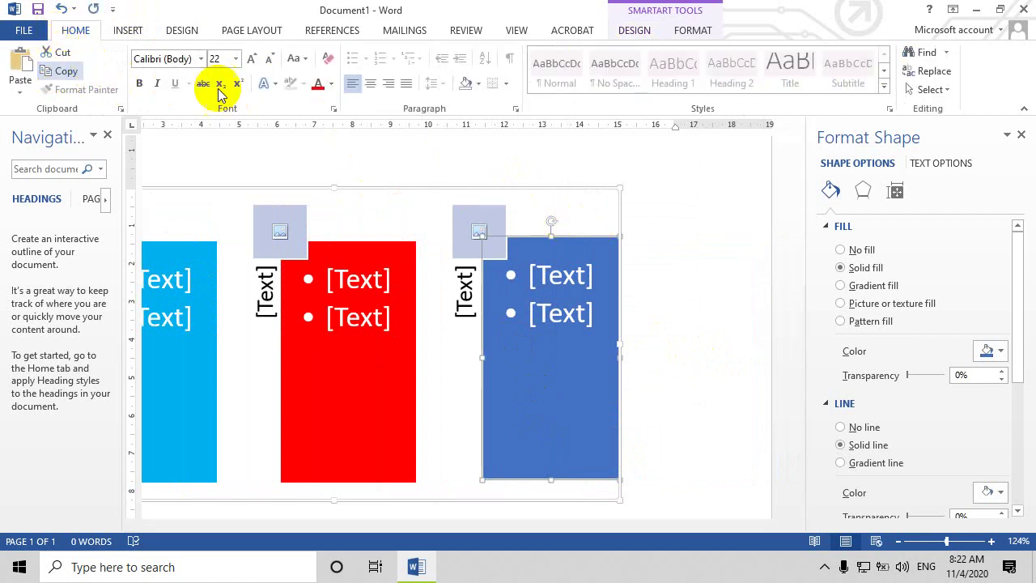
{"action": "left_click", "coordinate": [696, 242]}
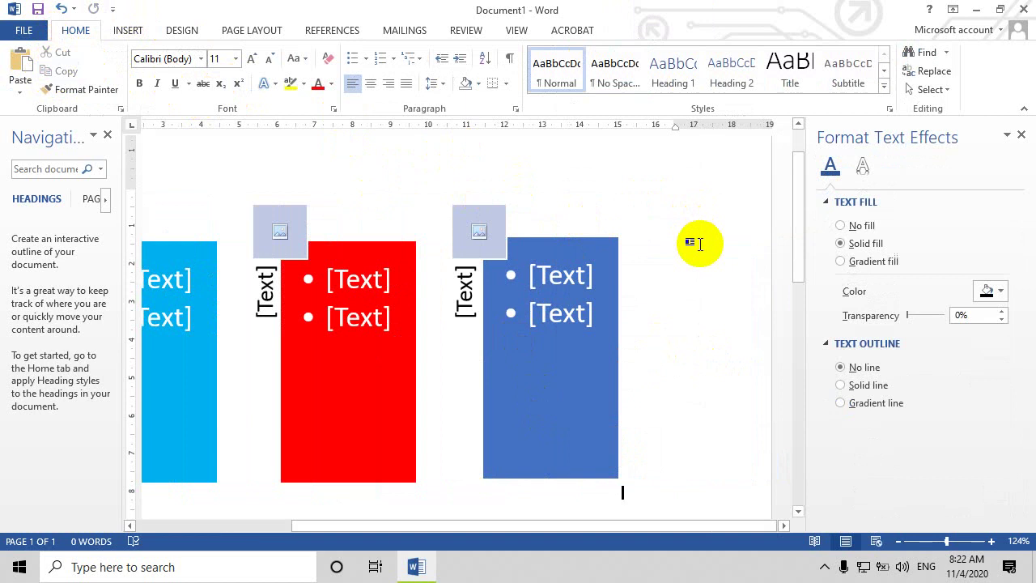
{"action": "scroll", "coordinate": [539, 370], "scroll_direction": "down", "scroll_amount": 3}
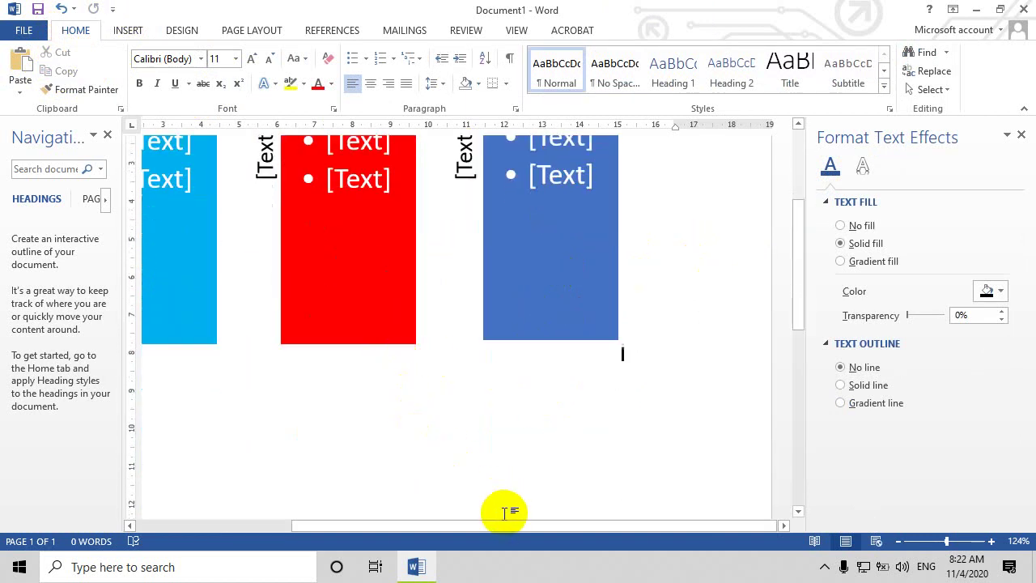
{"action": "left_click_drag", "start_coordinate": [344, 527], "coordinate": [234, 526]}
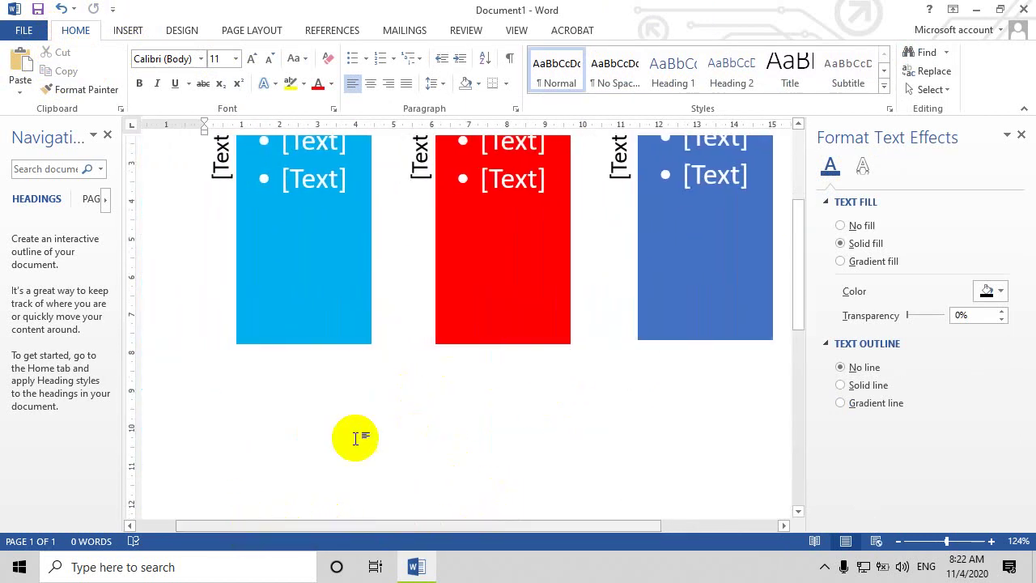
{"action": "left_click", "coordinate": [720, 268]}
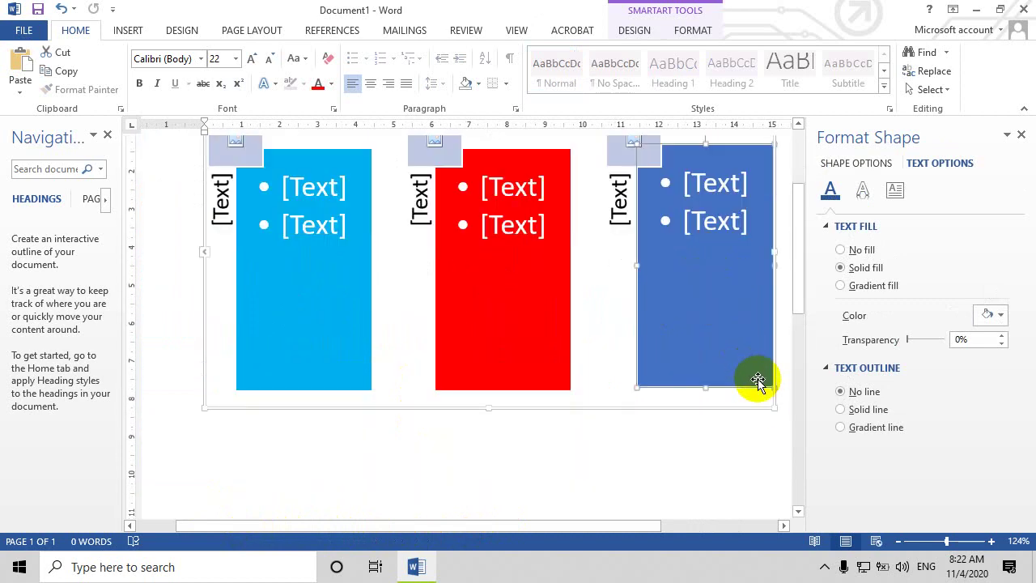
Shrink the cyan-red-blue SmartArt to a much smaller size by dragging its corner inward
{"action": "mouse_move", "coordinate": [775, 408]}
{"action": "left_mouse_down"}
{"action": "mouse_move", "coordinate": [398, 255]}
{"action": "mouse_move", "coordinate": [551, 322]}
{"action": "left_mouse_up"}
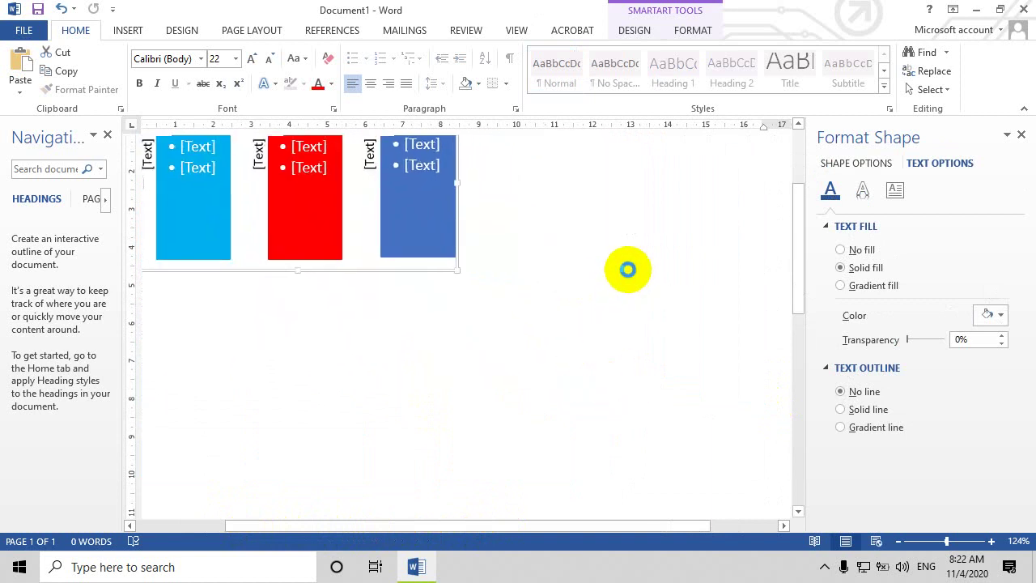
{"action": "left_click", "coordinate": [592, 268]}
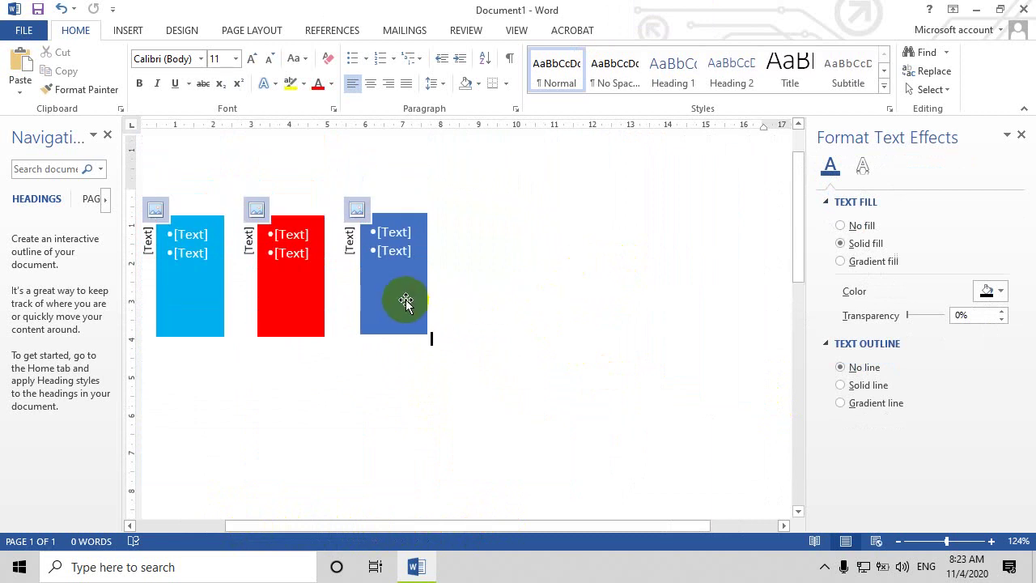
{"action": "left_click", "coordinate": [404, 301]}
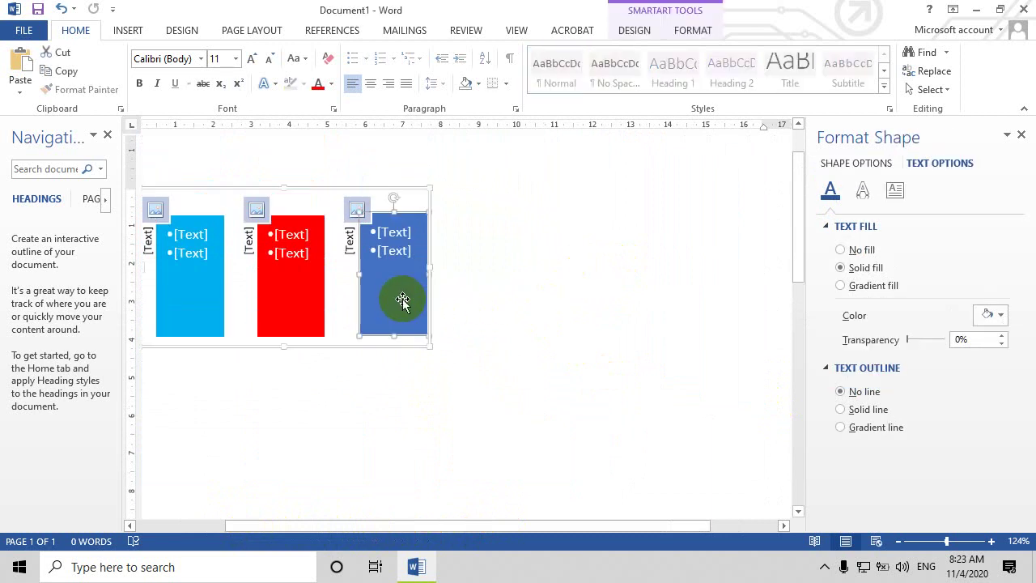
{"action": "left_click", "coordinate": [294, 191]}
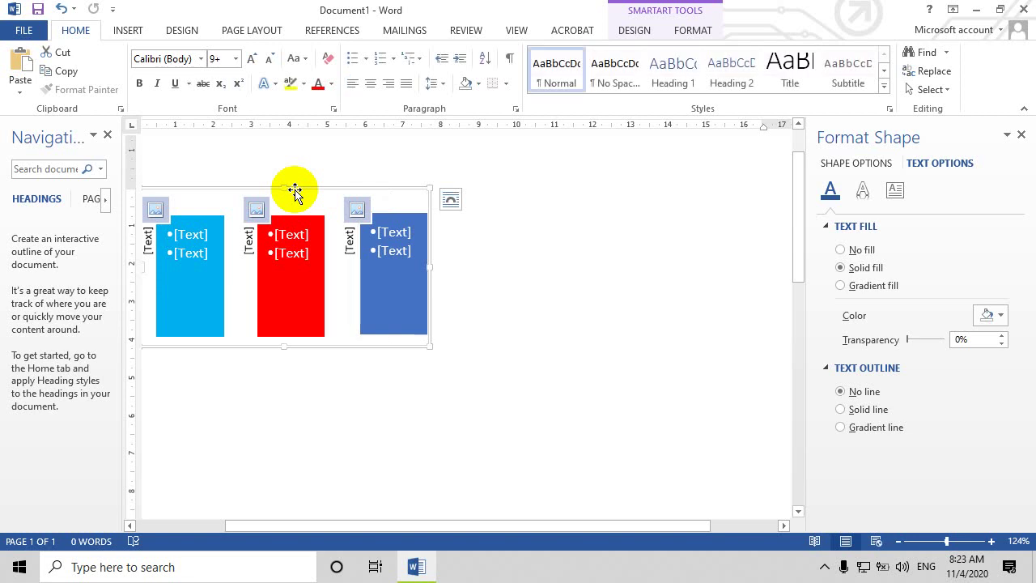
{"action": "right_click", "coordinate": [295, 191]}
Paste a second copy of the shrunken SmartArt beside the original with Ctrl+V, giving six panels
{"action": "left_click", "coordinate": [492, 239]}
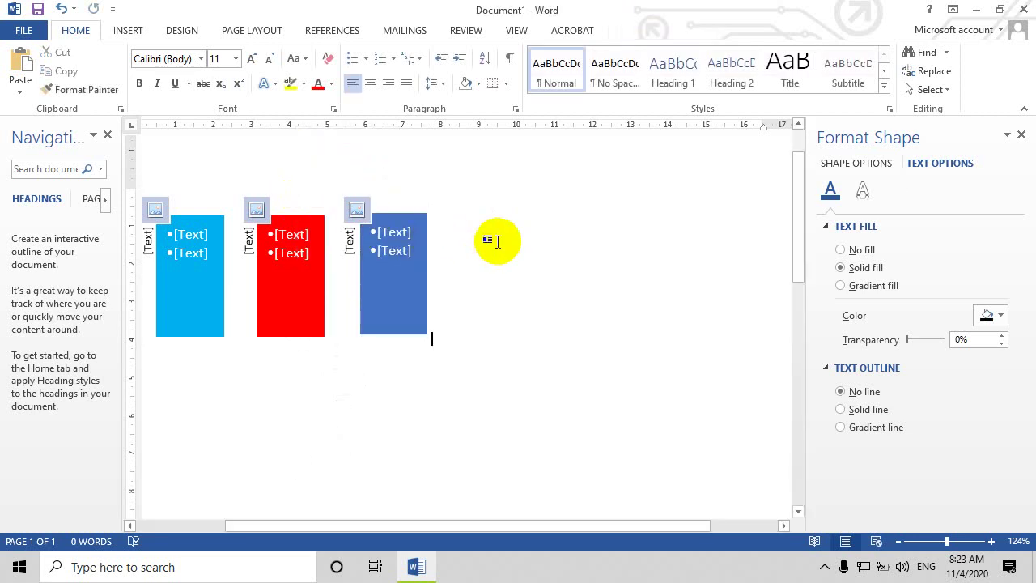
{"action": "key", "text": "ctrl+v"}
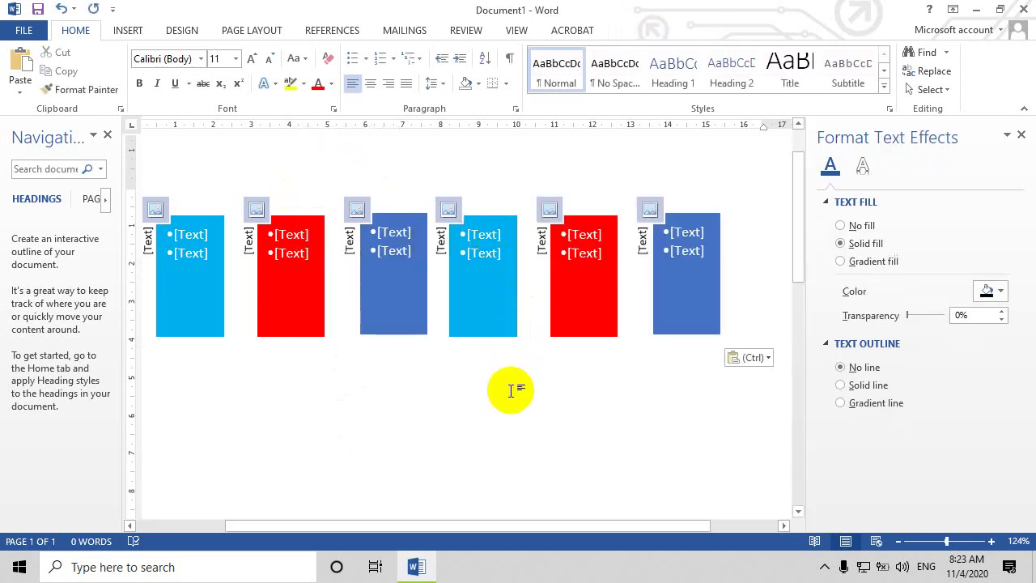
{"action": "left_click", "coordinate": [667, 294]}
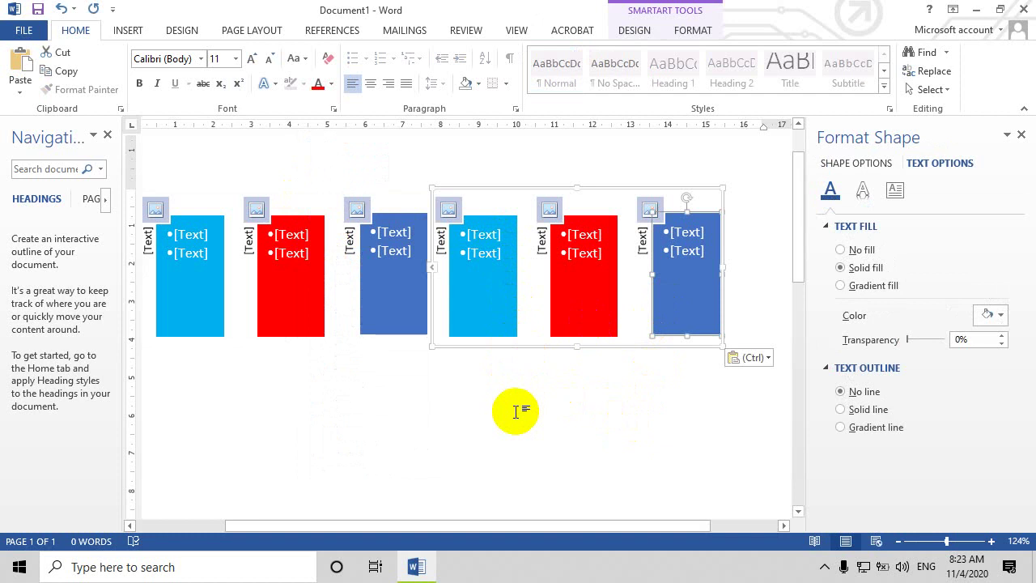
{"action": "left_click", "coordinate": [384, 415]}
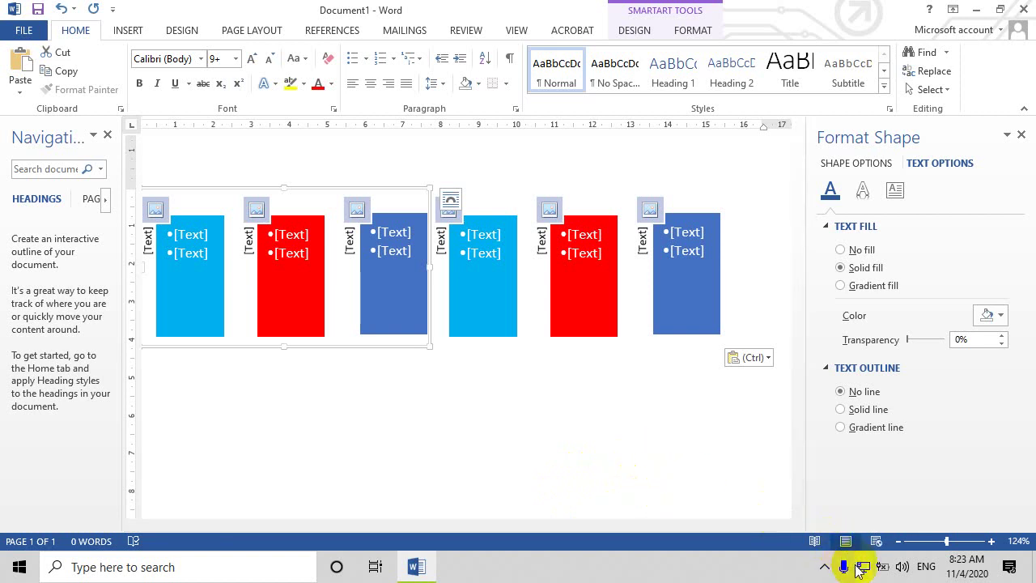
{"action": "left_click", "coordinate": [824, 566]}
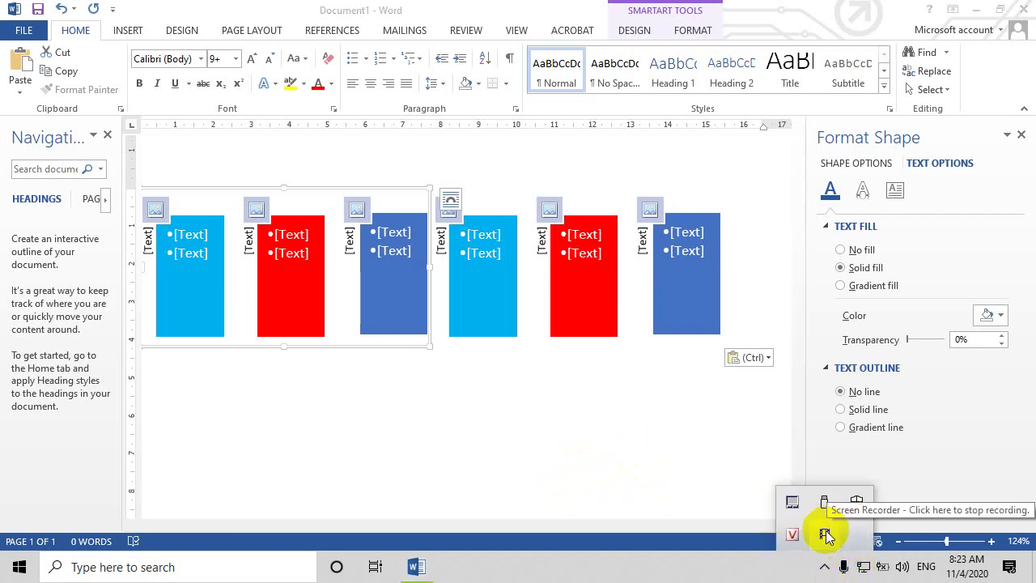